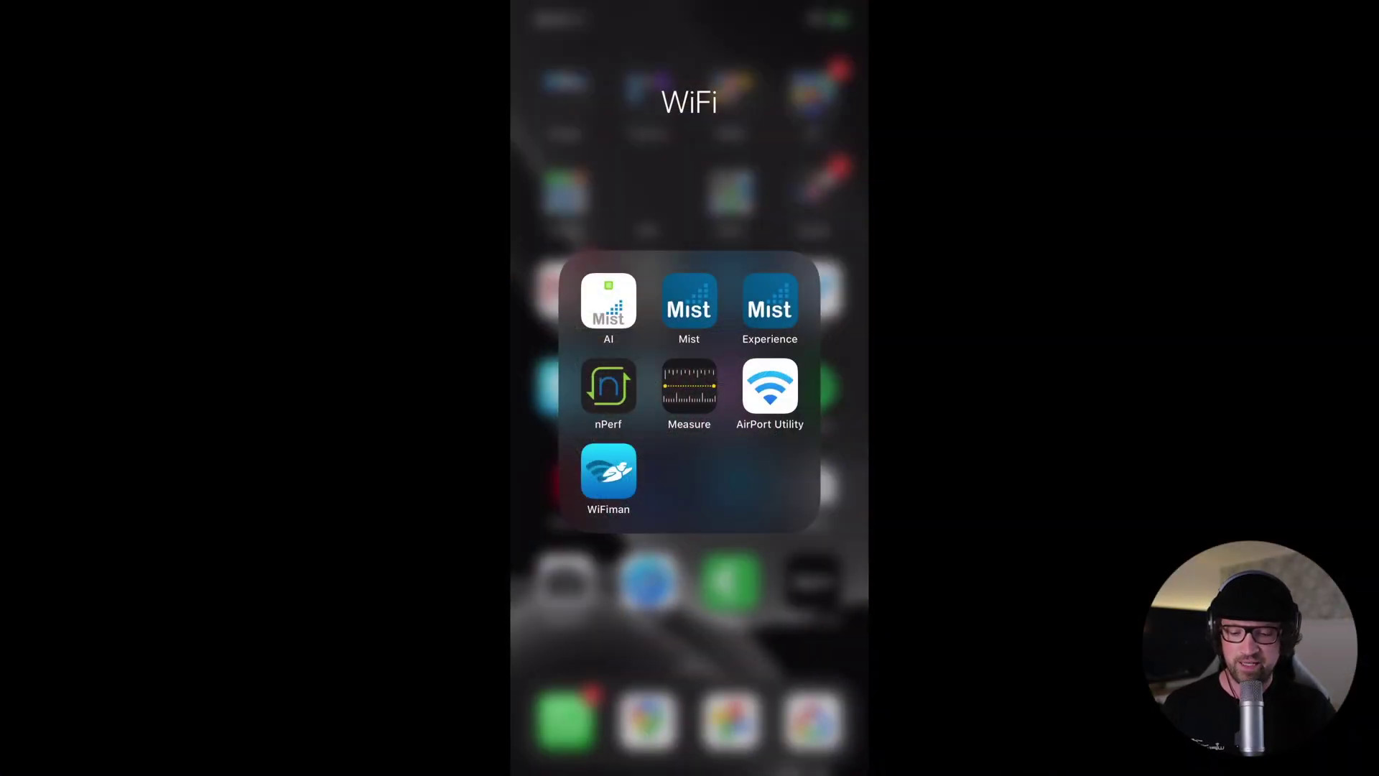
# - In the Mist AI app, open the WiFi Ninjas organization and start claiming an AP by QR code
pyautogui.click(608, 301)
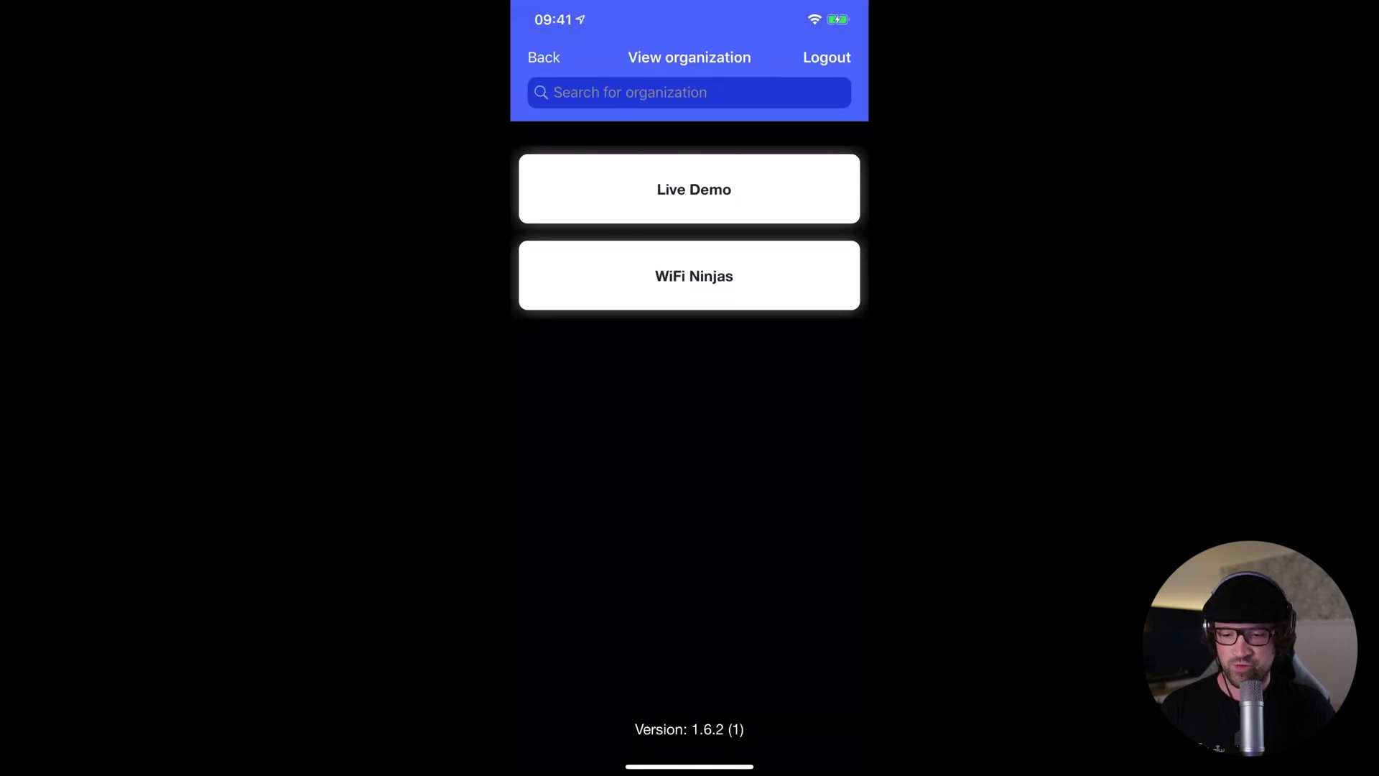
pyautogui.click(690, 276)
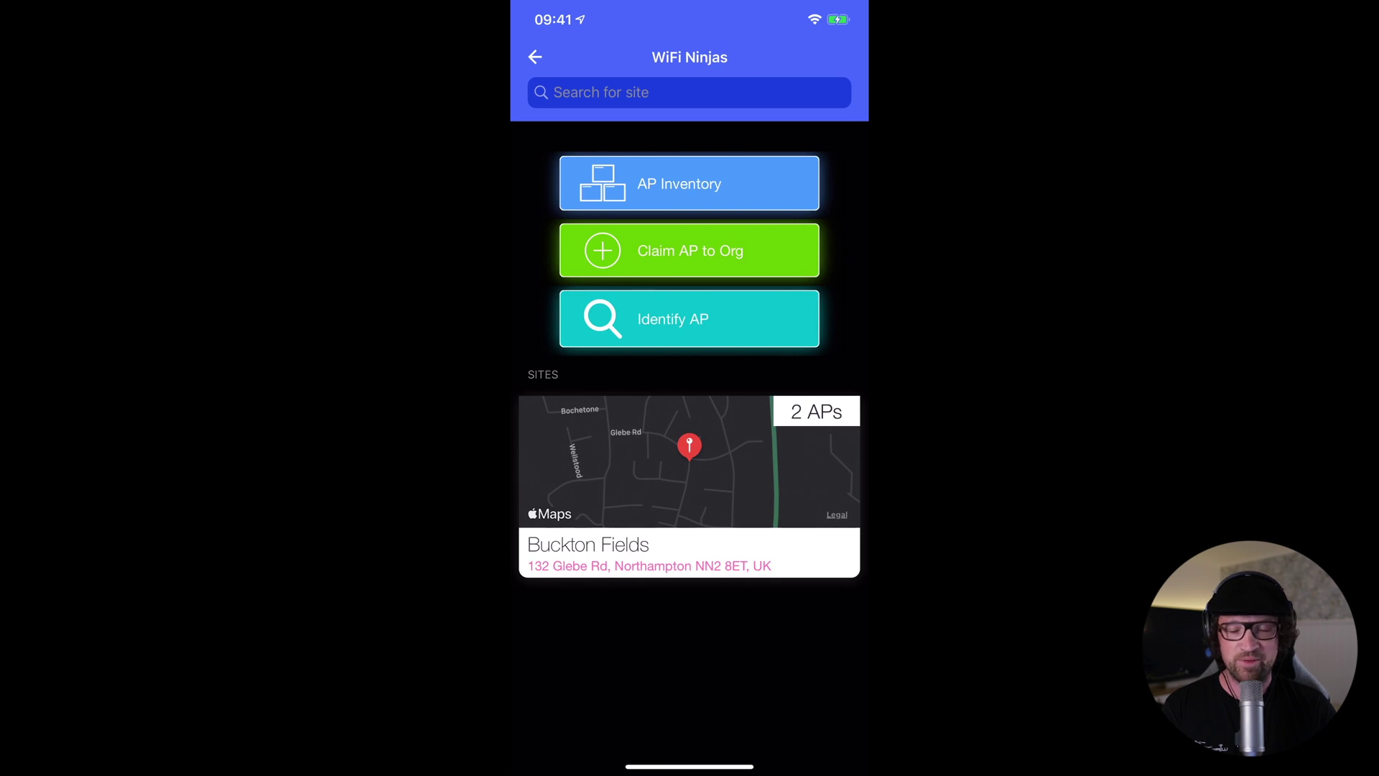
pyautogui.click(690, 250)
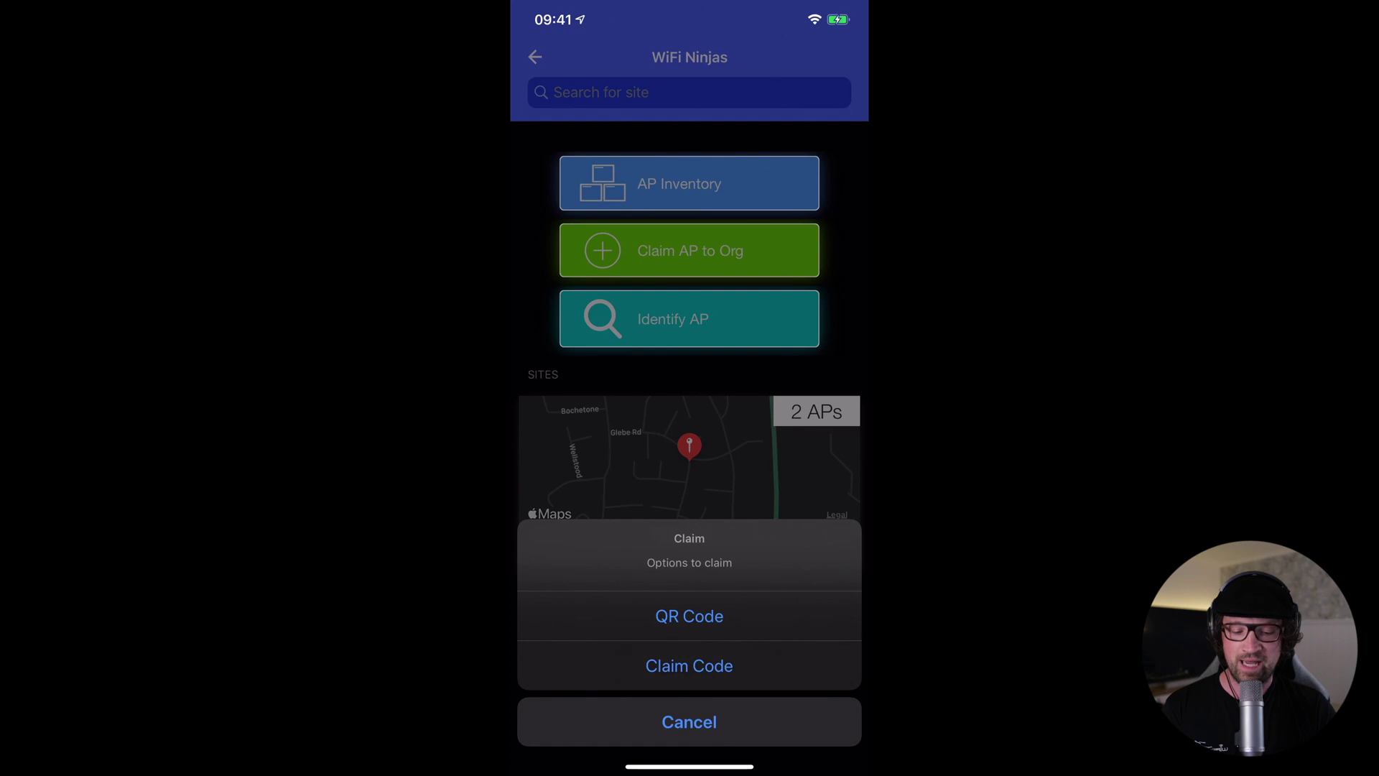
pyautogui.click(690, 615)
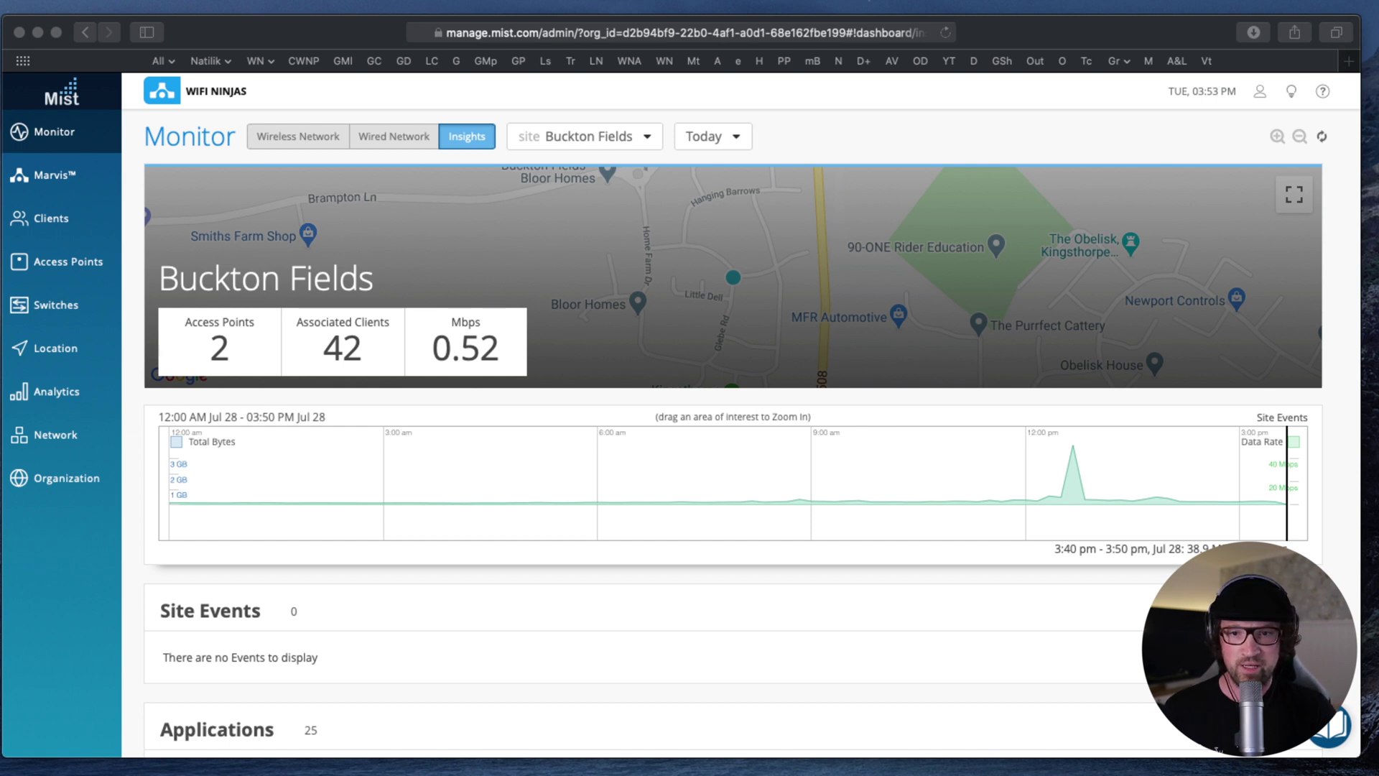
# - Select switch WN-SW-01 in the organization's device inventory
pyautogui.click(58, 478)
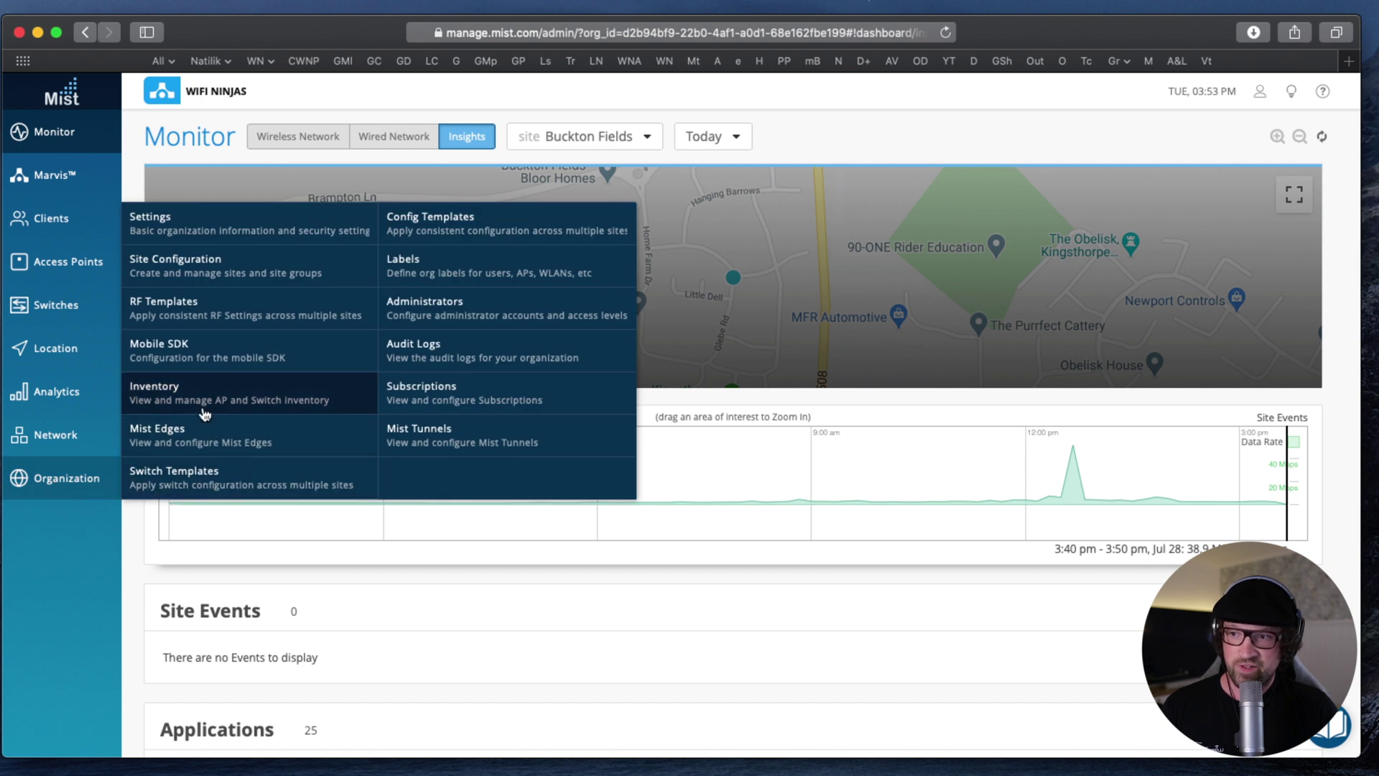
pyautogui.click(204, 408)
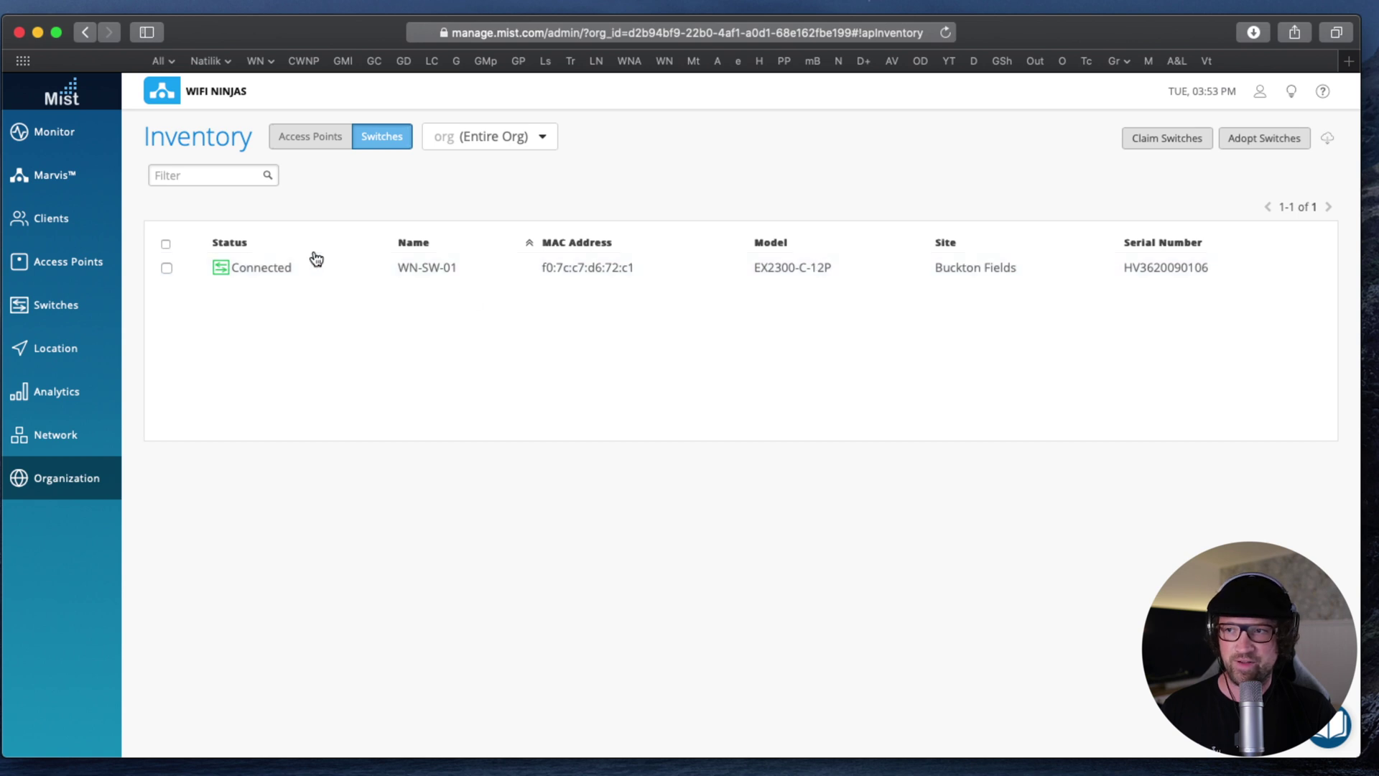
pyautogui.click(167, 269)
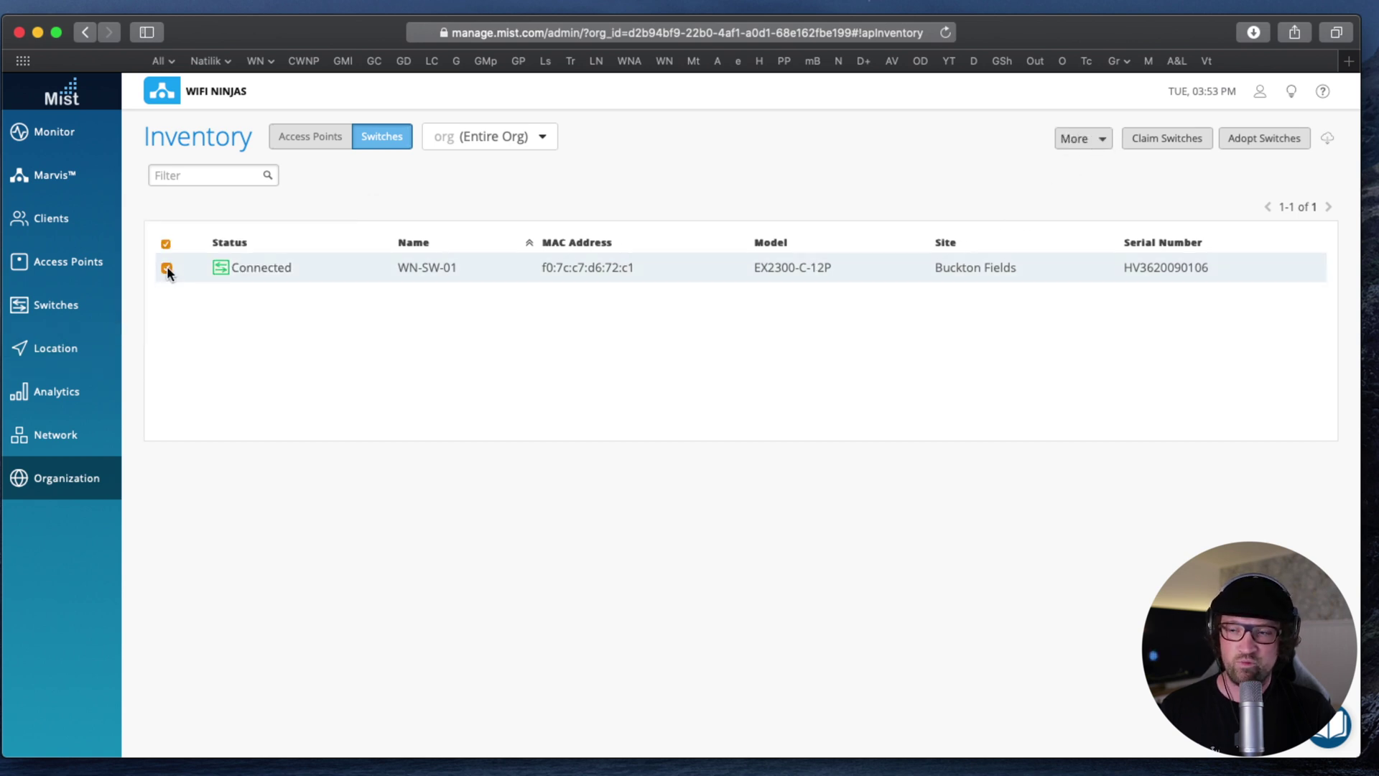
# - Pick Buckton Fields under Assign to Site for WN-SW-01, then dismiss without applying
pyautogui.click(1104, 144)
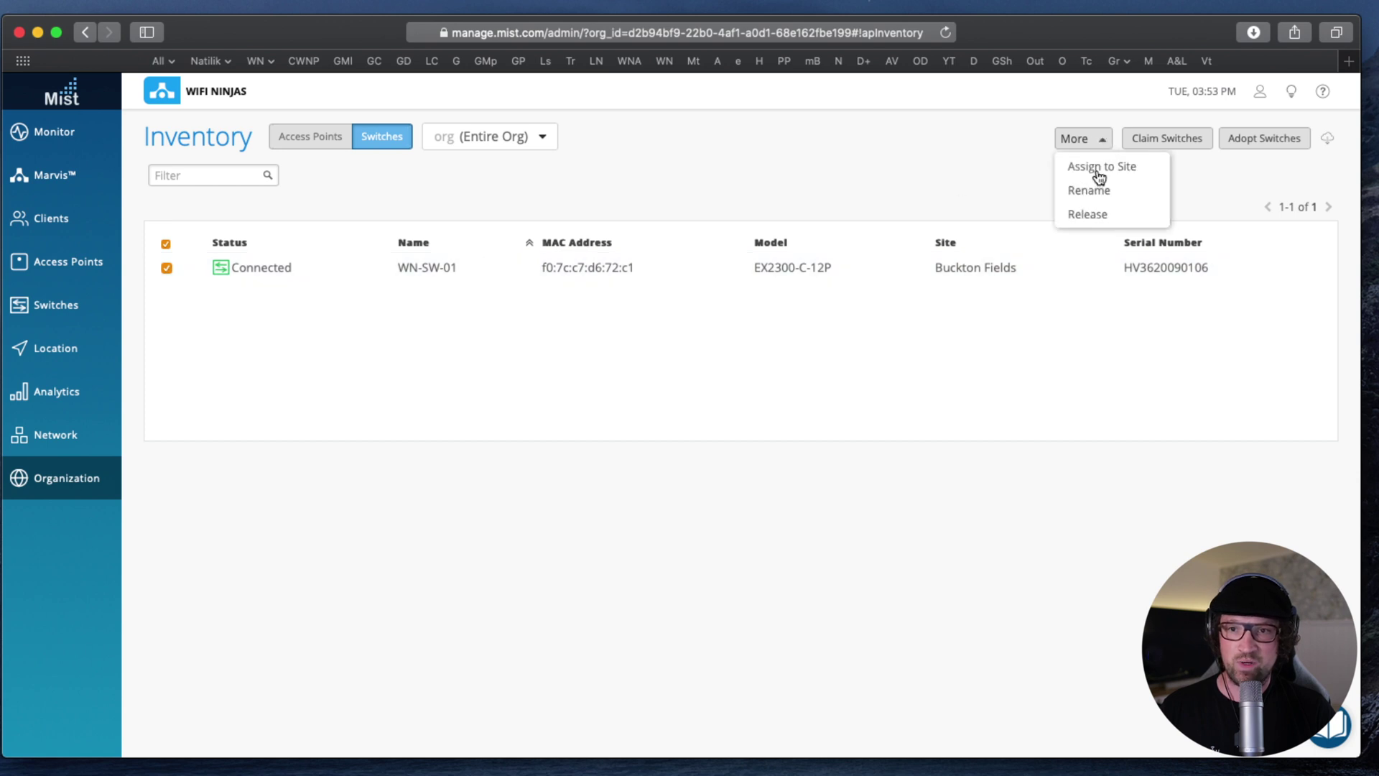
pyautogui.click(1112, 170)
pyautogui.click(612, 172)
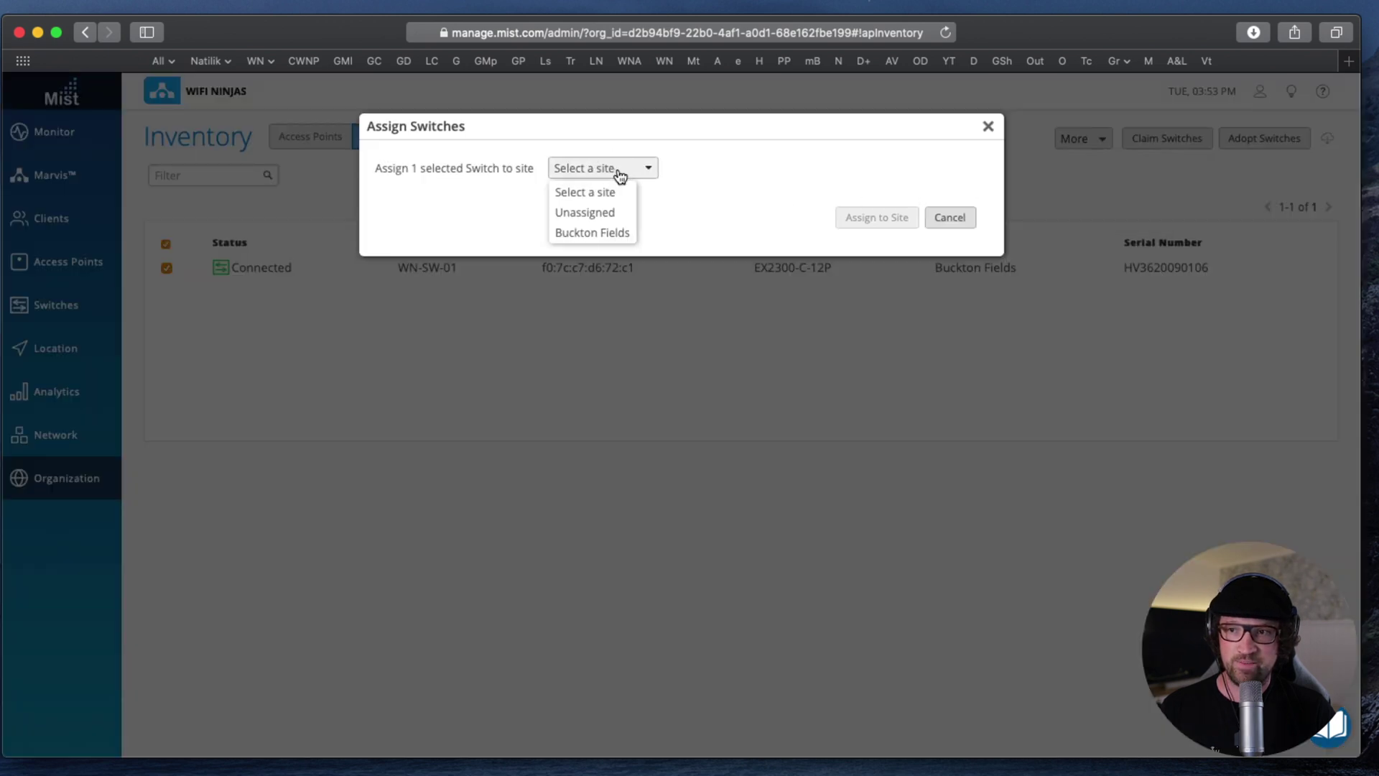
pyautogui.click(592, 238)
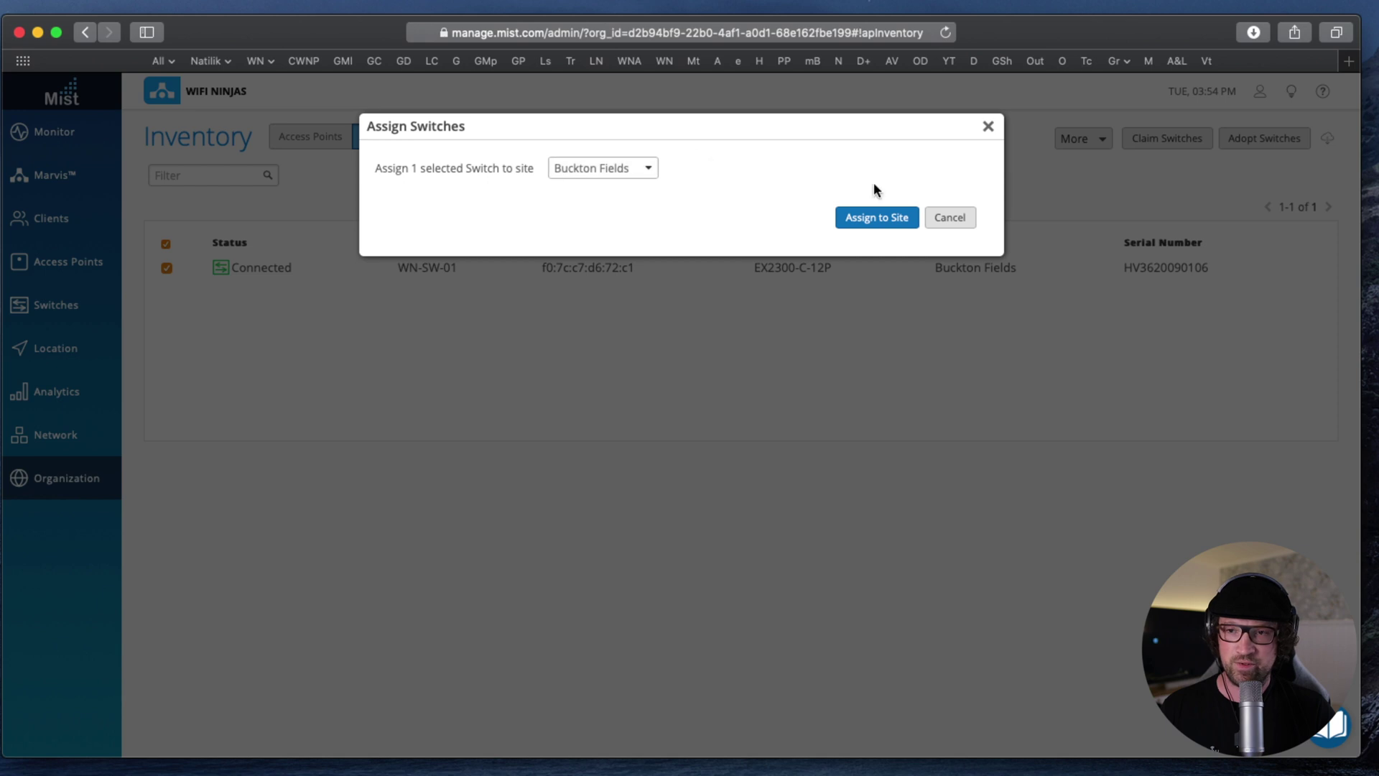
pyautogui.click(988, 126)
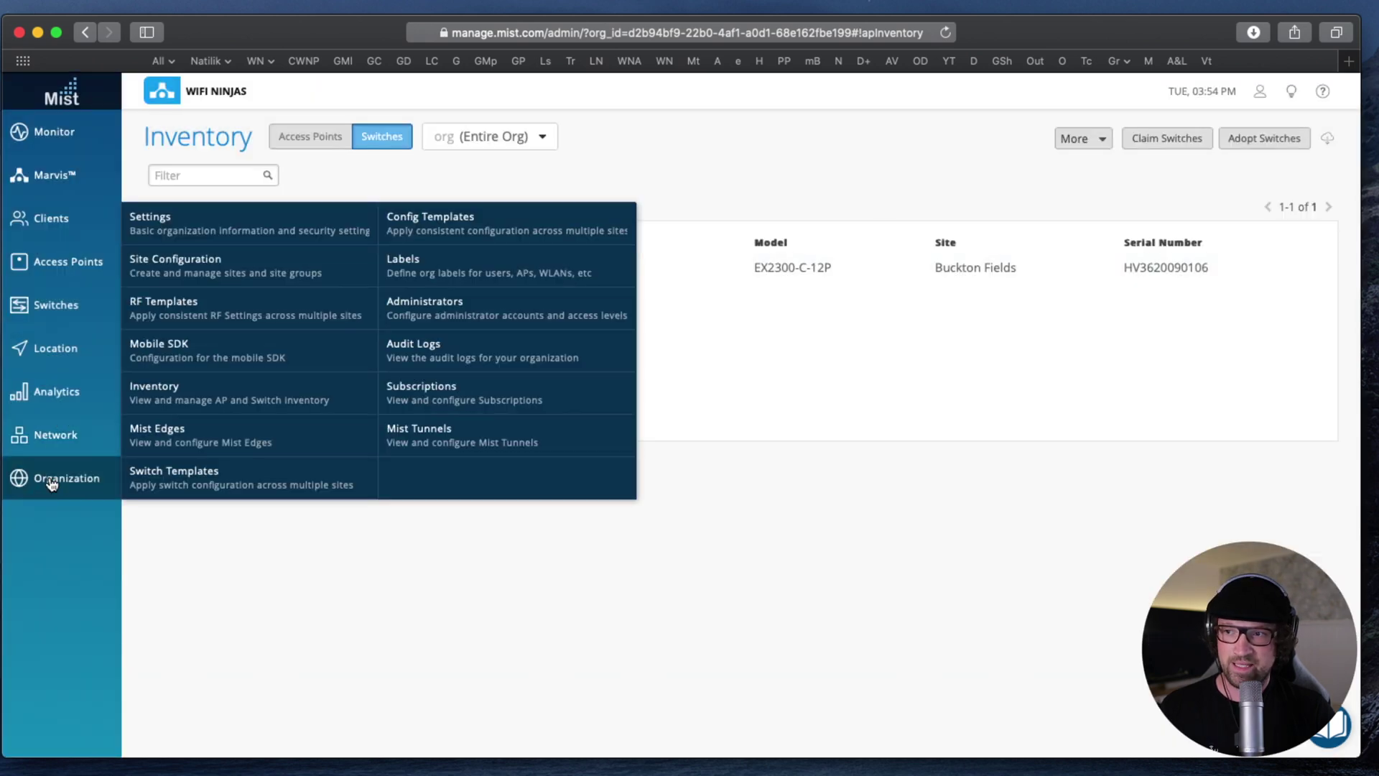
# - Open switch WN-SW-01's details from the site's Switches topology
pyautogui.click(38, 309)
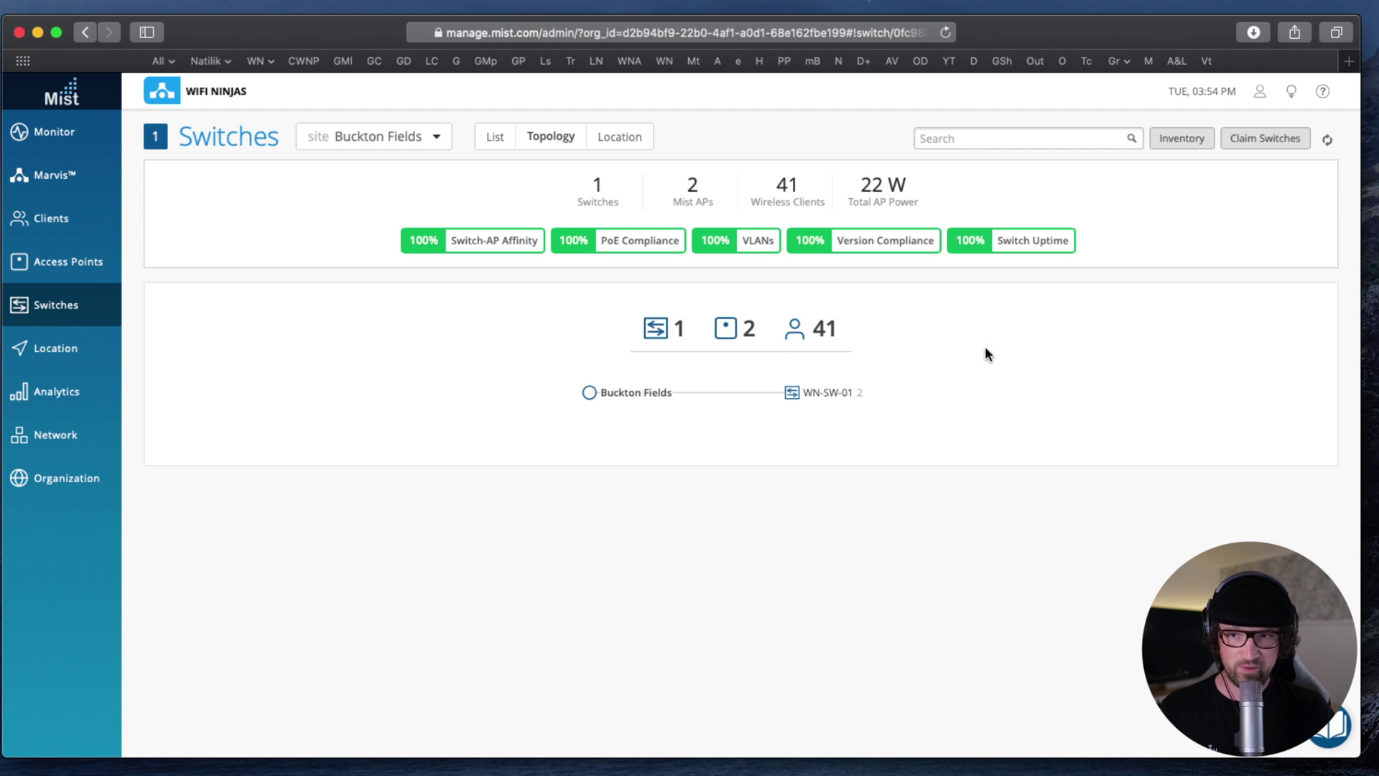
pyautogui.click(836, 392)
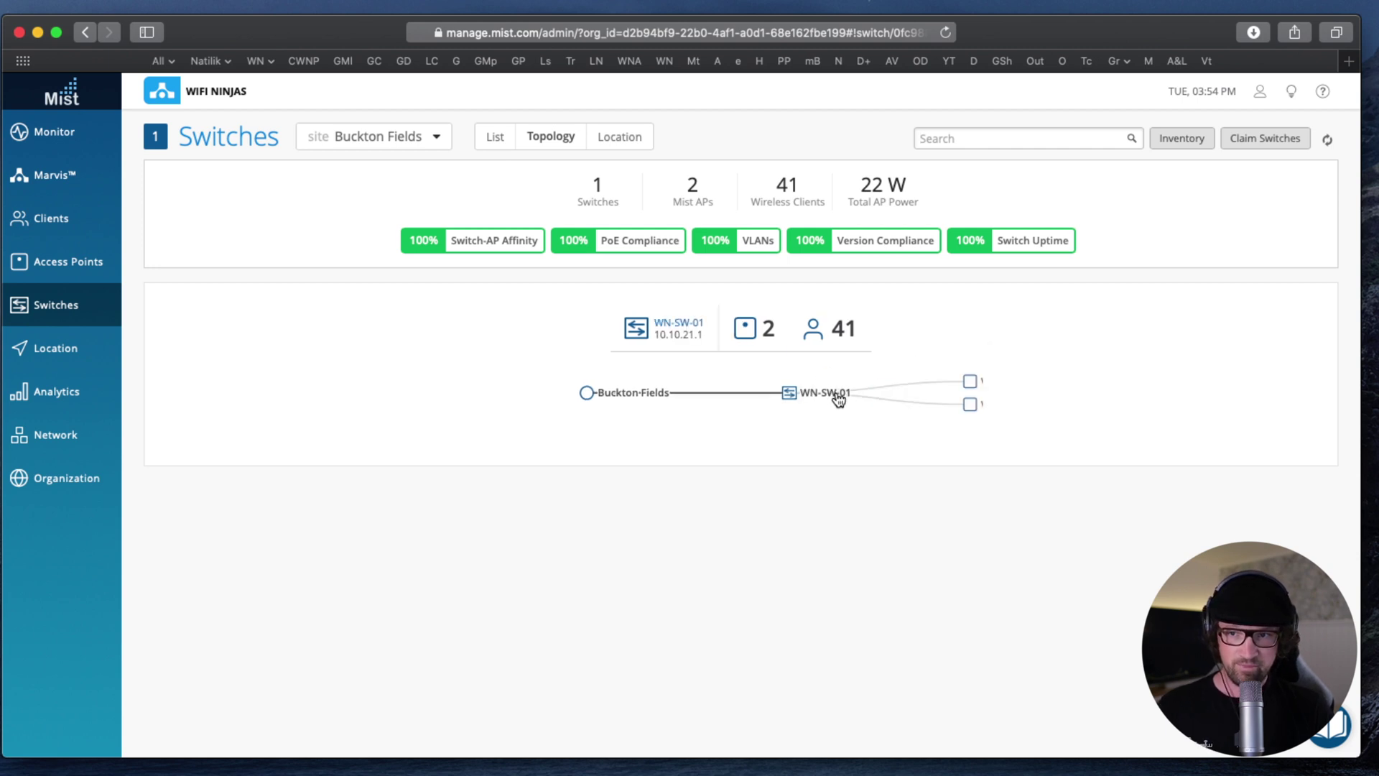
pyautogui.click(689, 328)
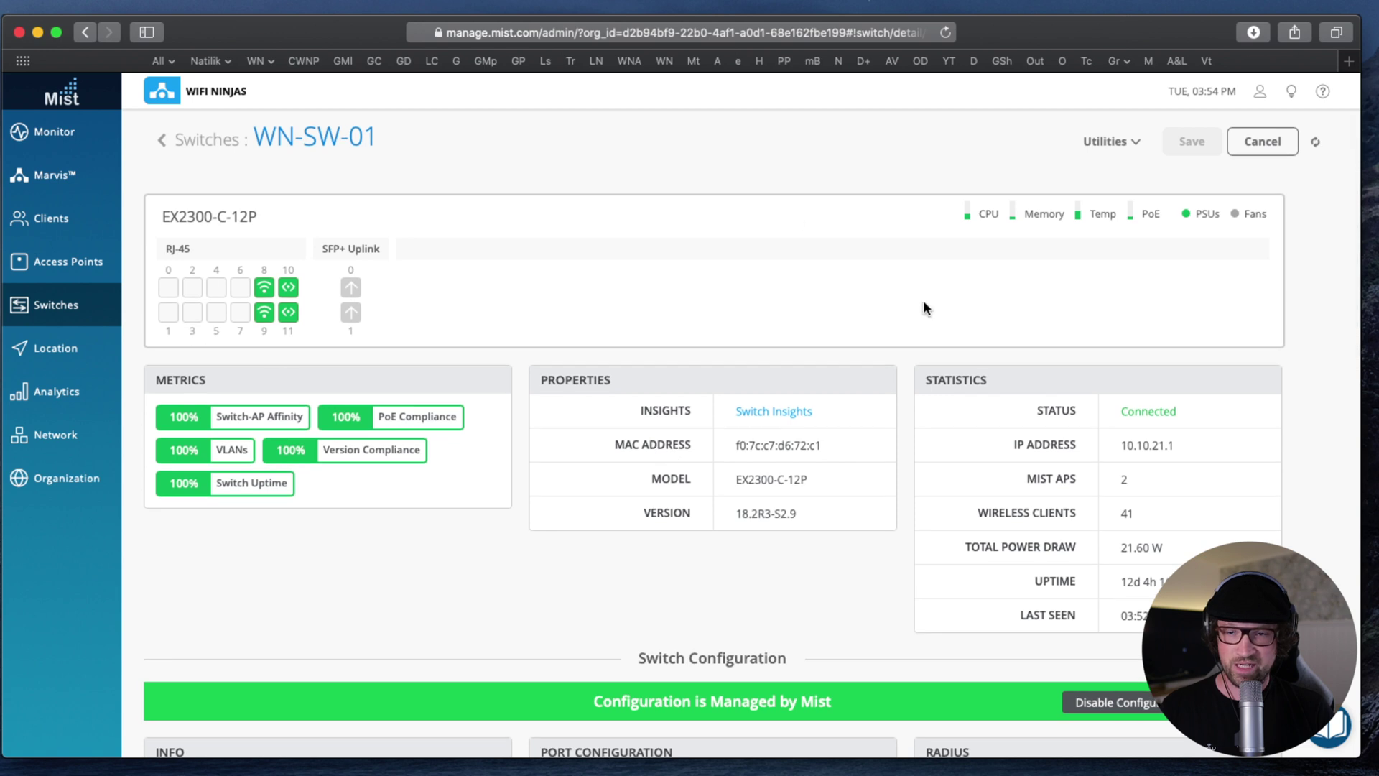
# - Scroll through the Switch Configuration sections to review port profiles and networks iot, mgmt and users
pyautogui.scroll(-5, 907, 360)
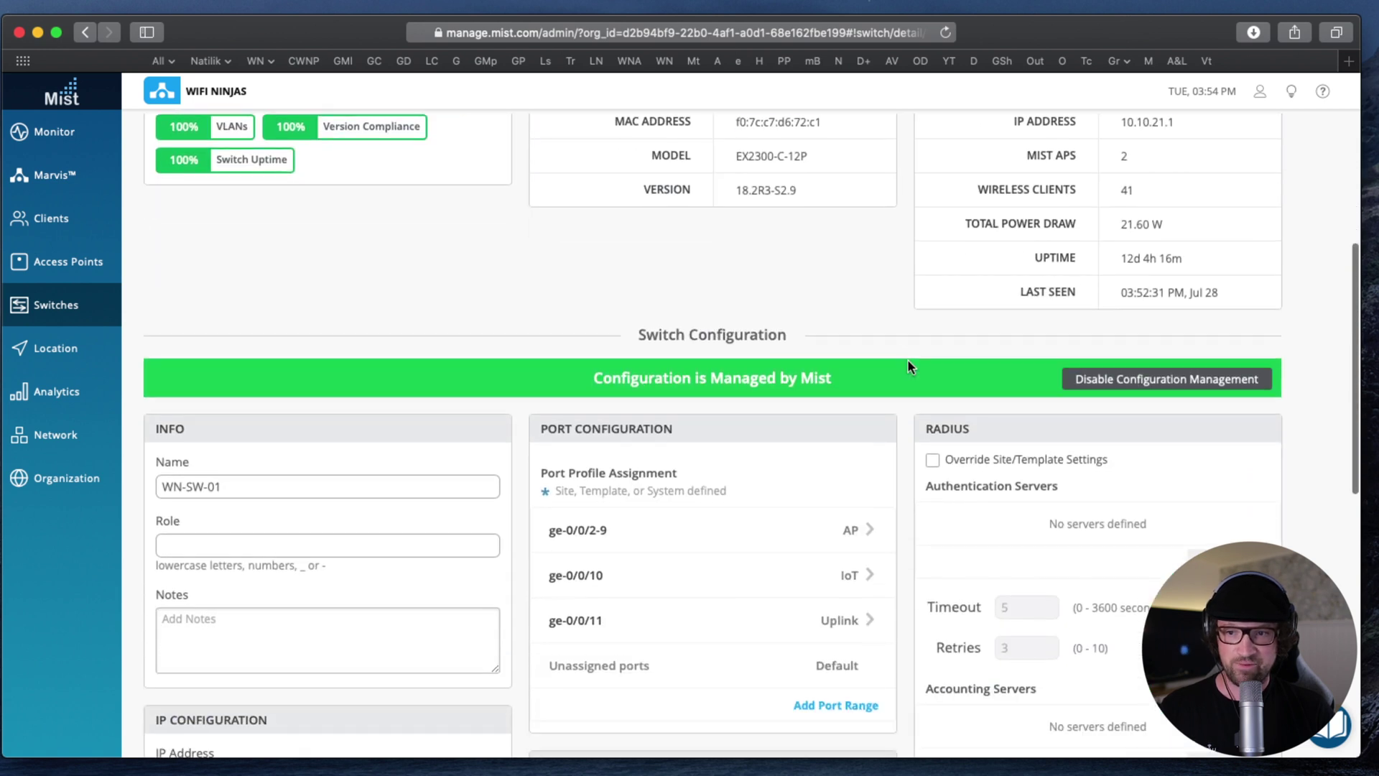
pyautogui.scroll(-1, 907, 367)
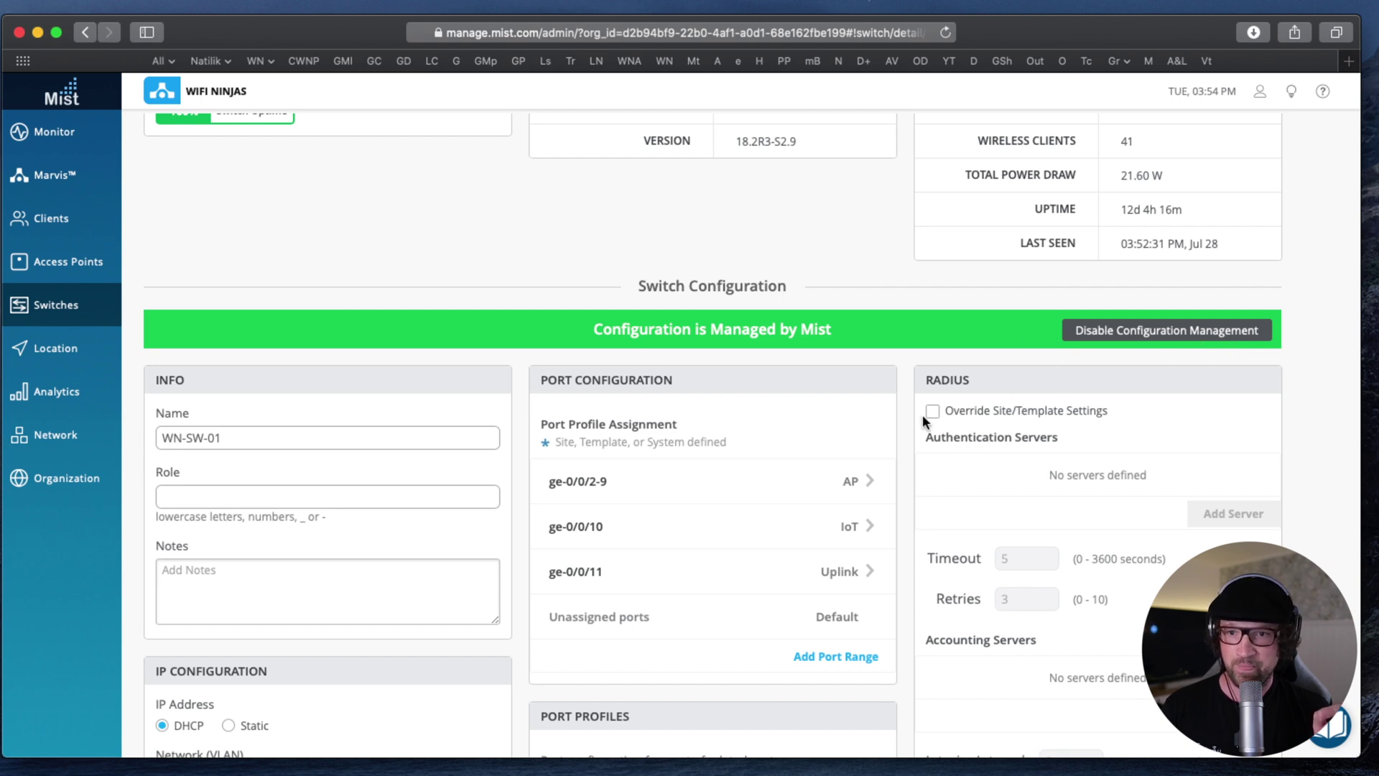
pyautogui.scroll(-4, 923, 421)
pyautogui.scroll(-1, 922, 416)
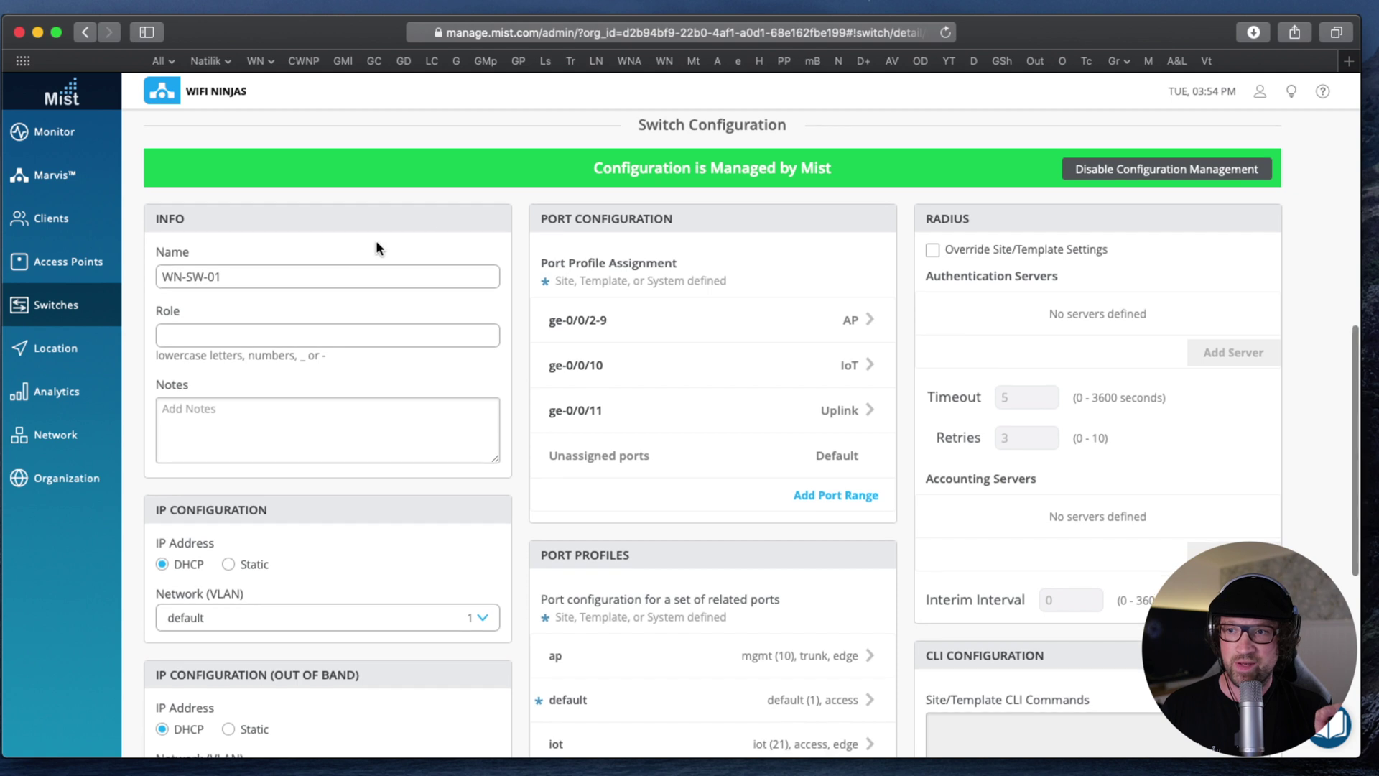
pyautogui.scroll(-1, 496, 383)
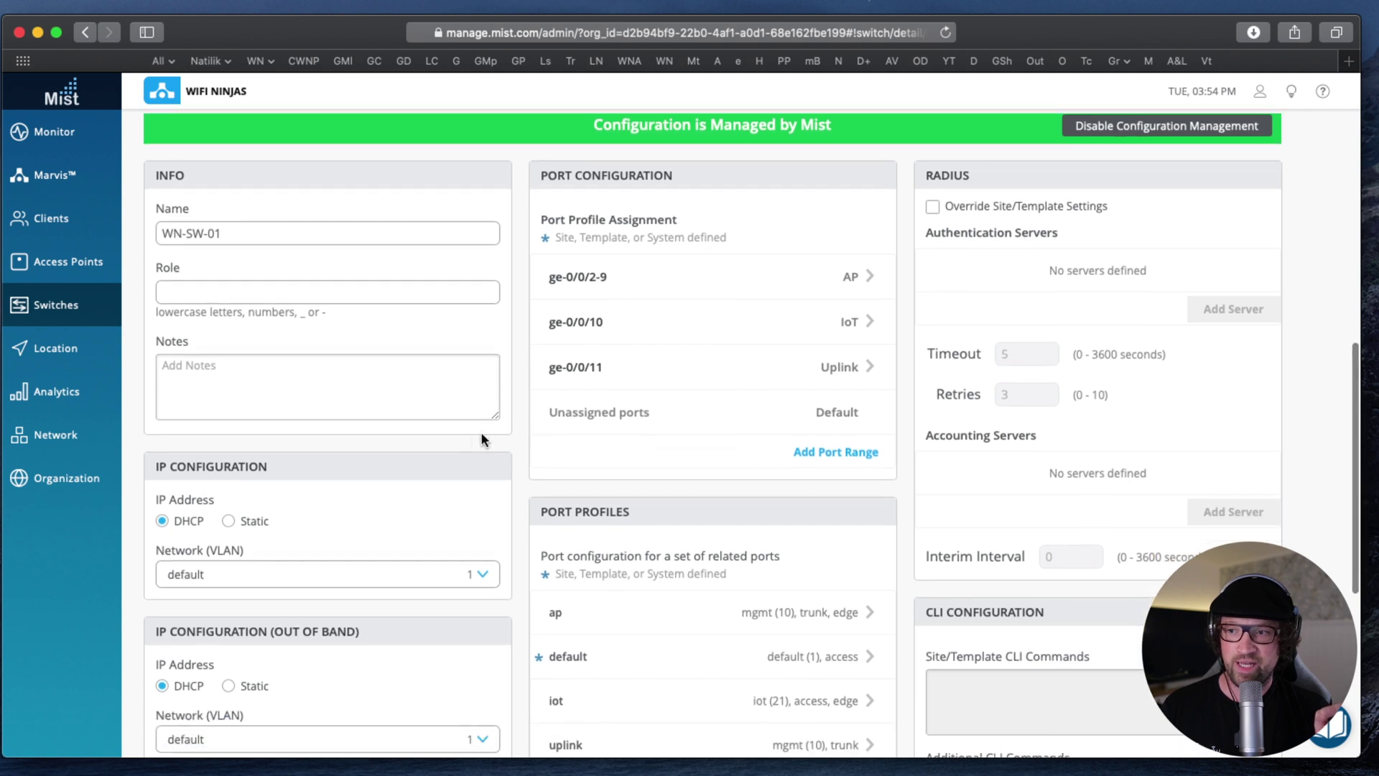
pyautogui.scroll(-8, 751, 351)
pyautogui.scroll(-3, 753, 350)
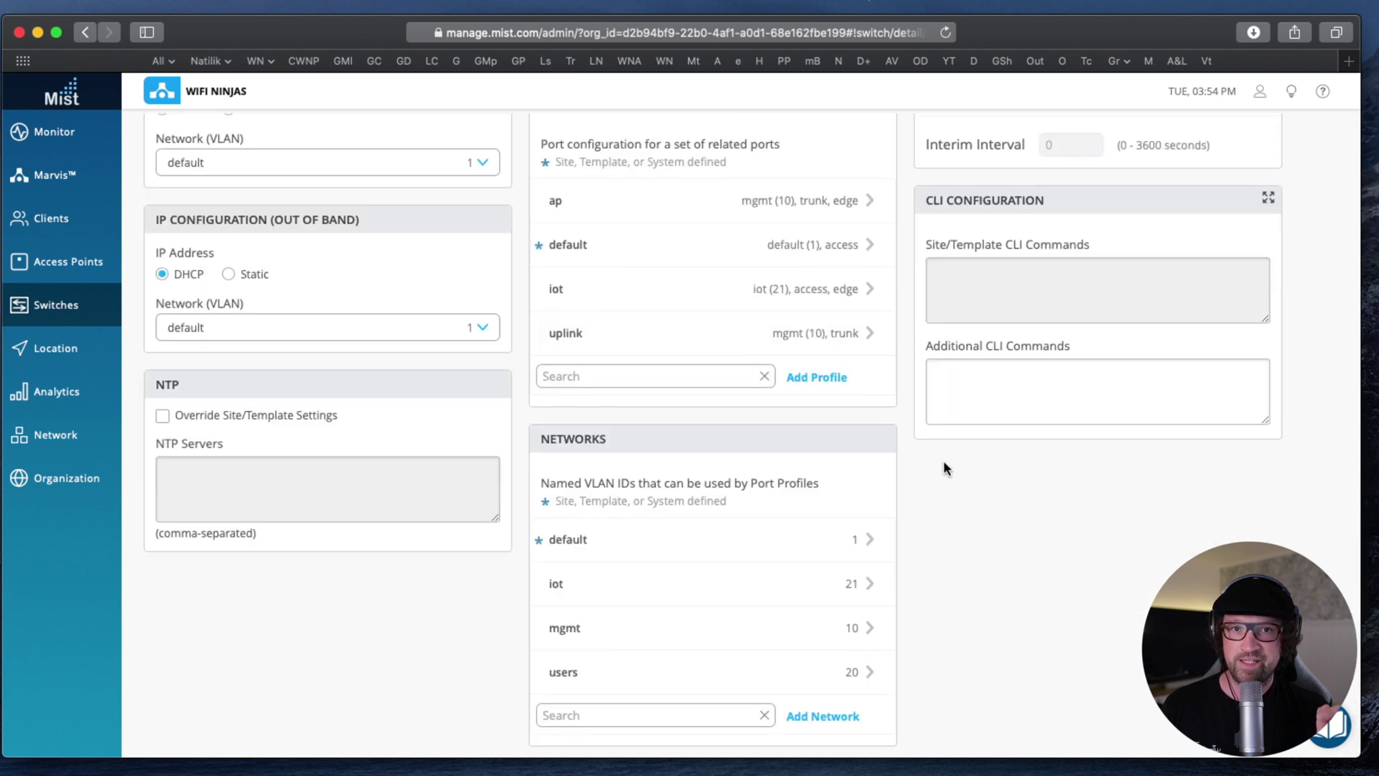
pyautogui.scroll(4, 942, 463)
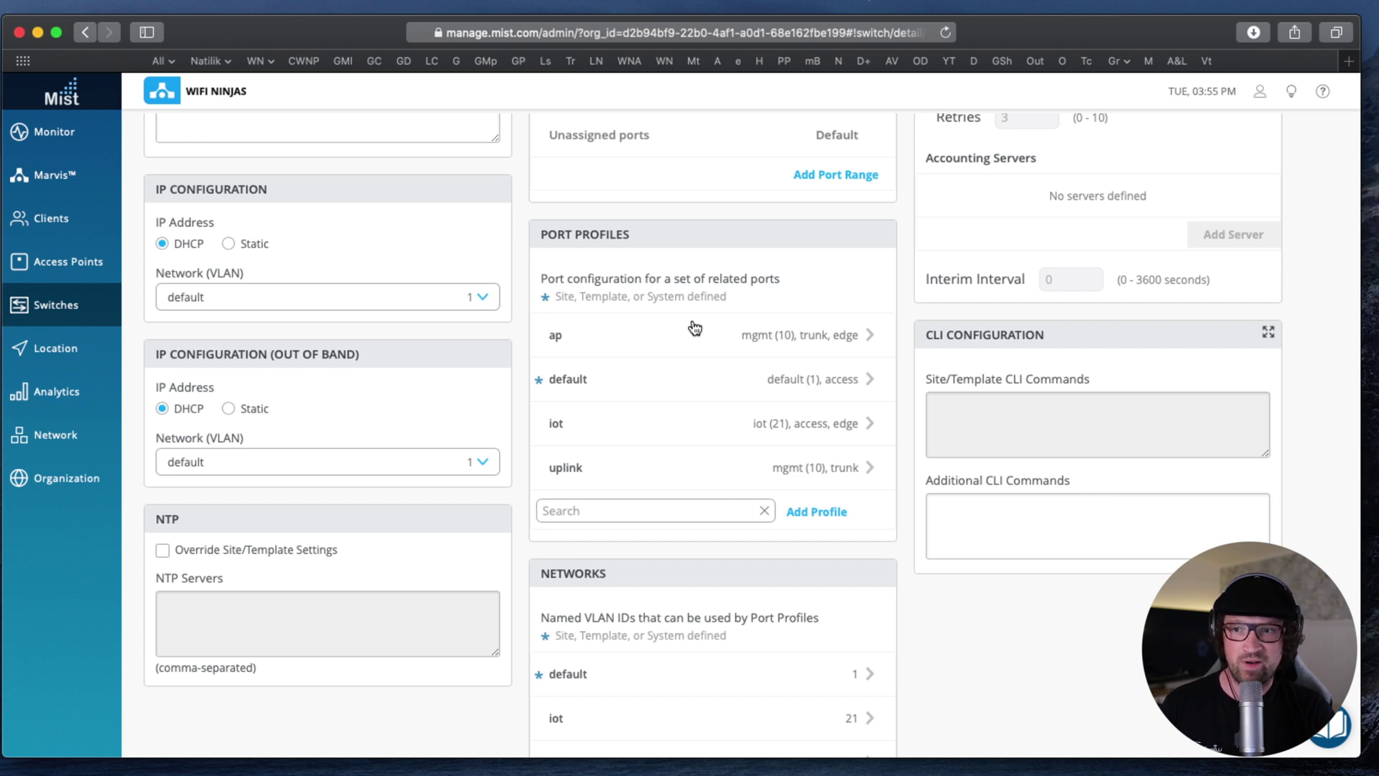
pyautogui.scroll(5, 694, 328)
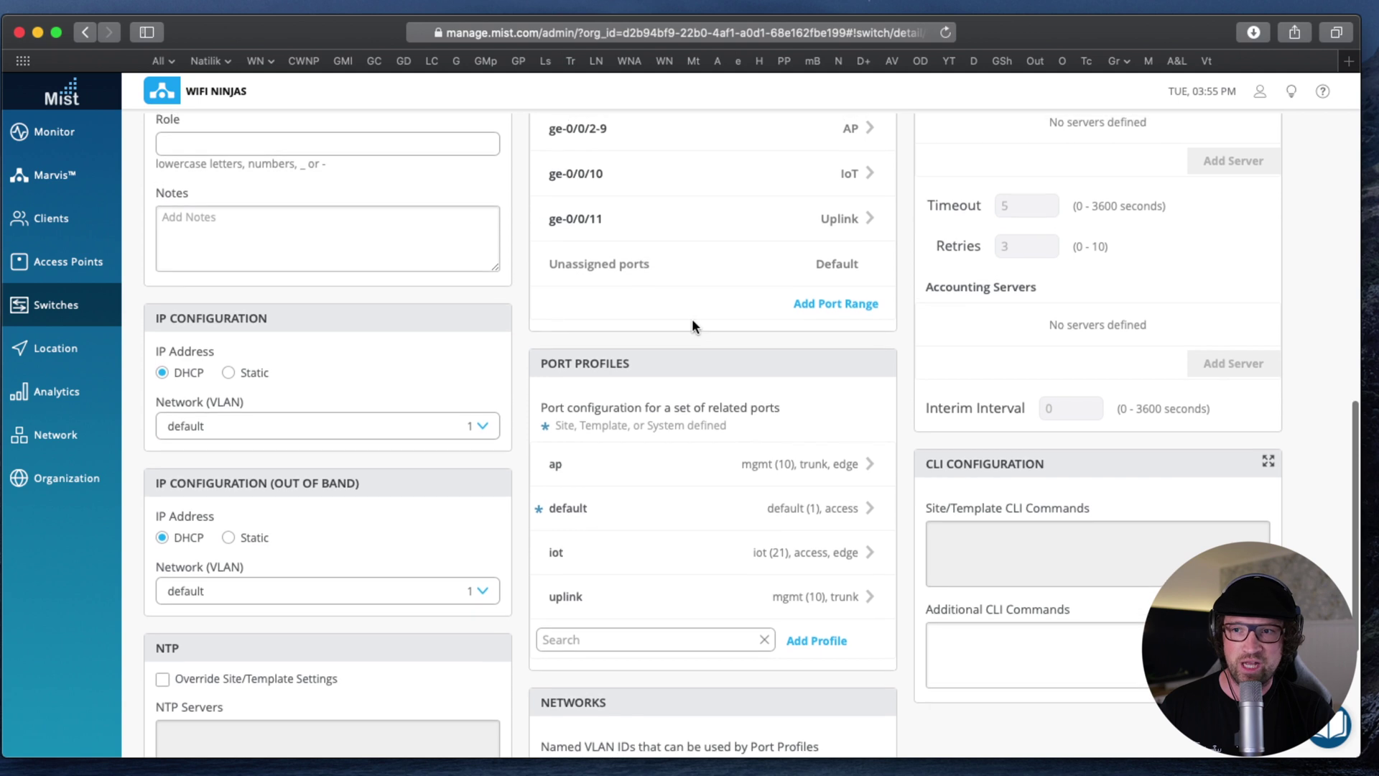
pyautogui.scroll(4, 698, 328)
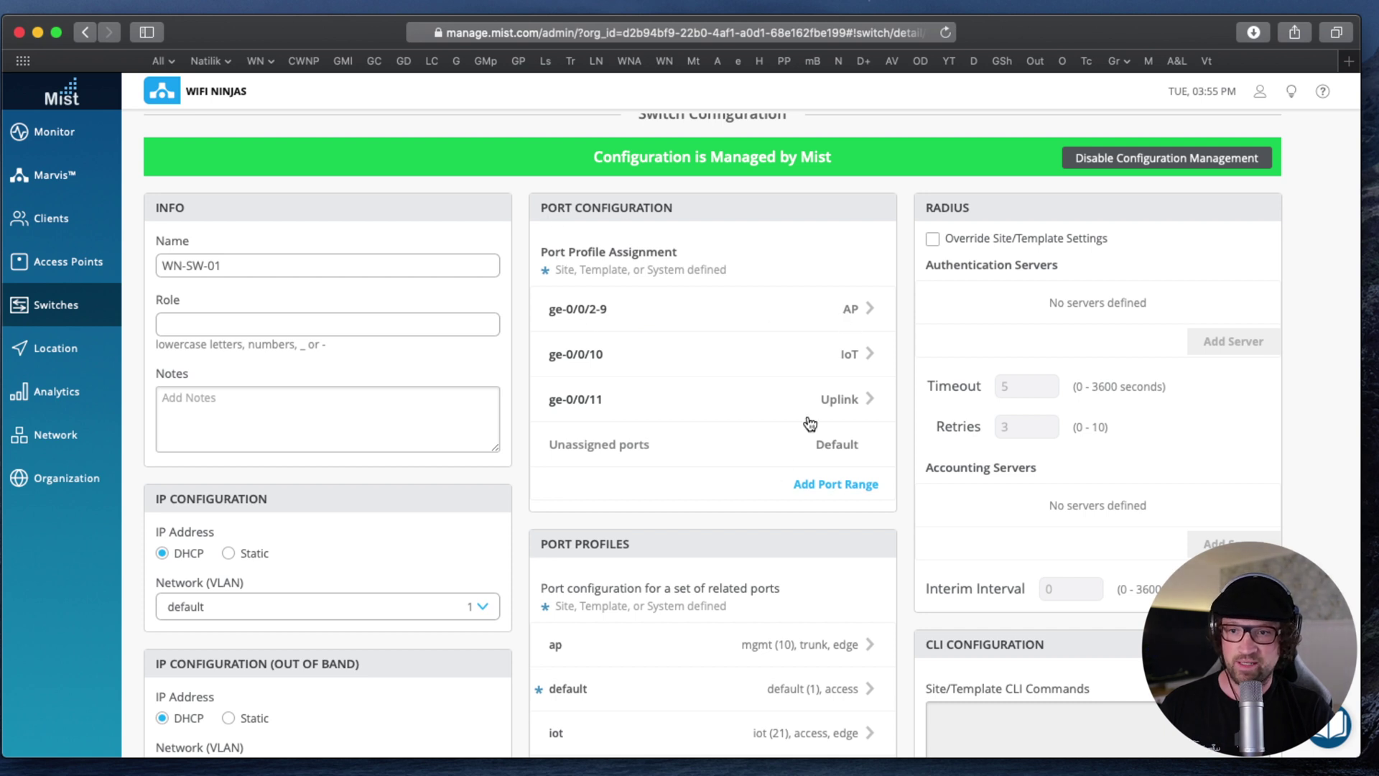
pyautogui.scroll(-6, 807, 437)
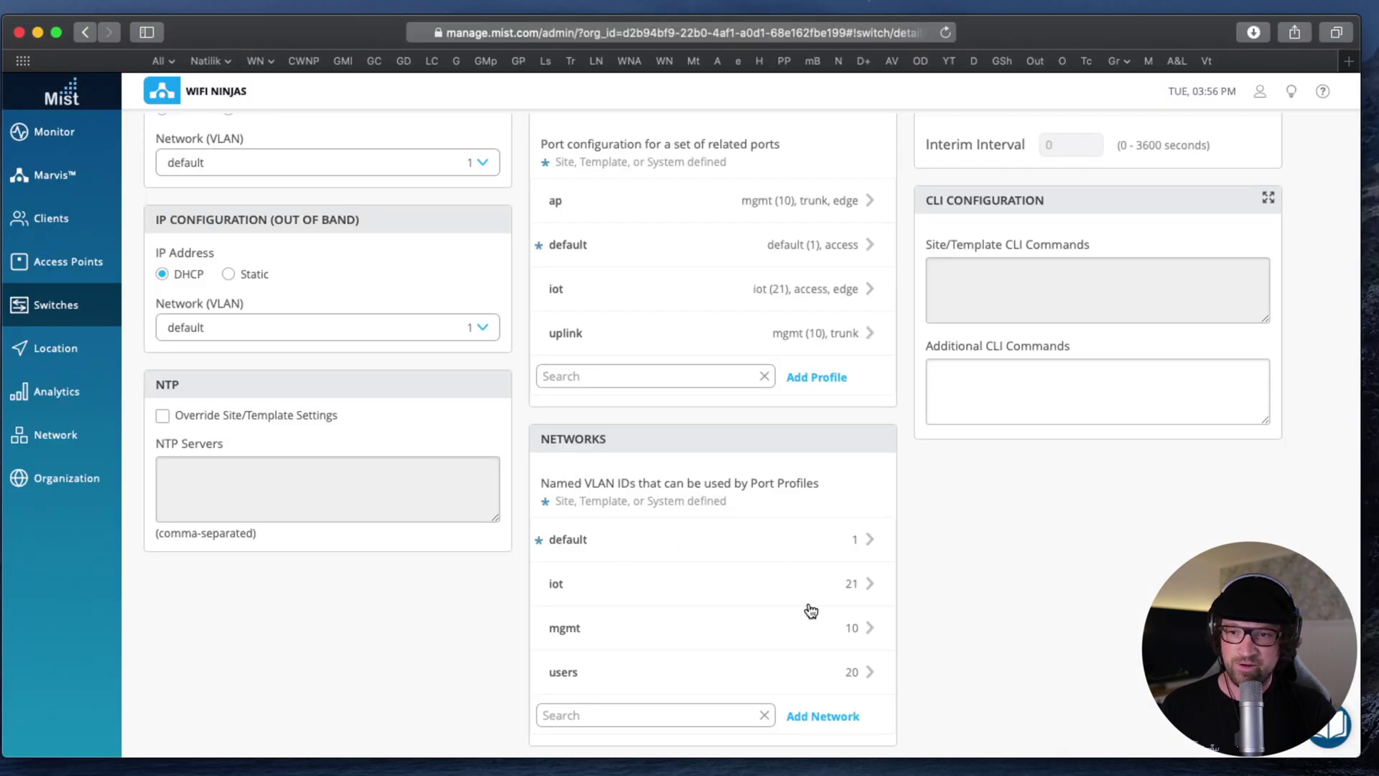
# - Start a new network named 'test' with VLAN ID 666
pyautogui.click(819, 716)
pyautogui.click(634, 649)
pyautogui.write('test')
pyautogui.click(615, 689)
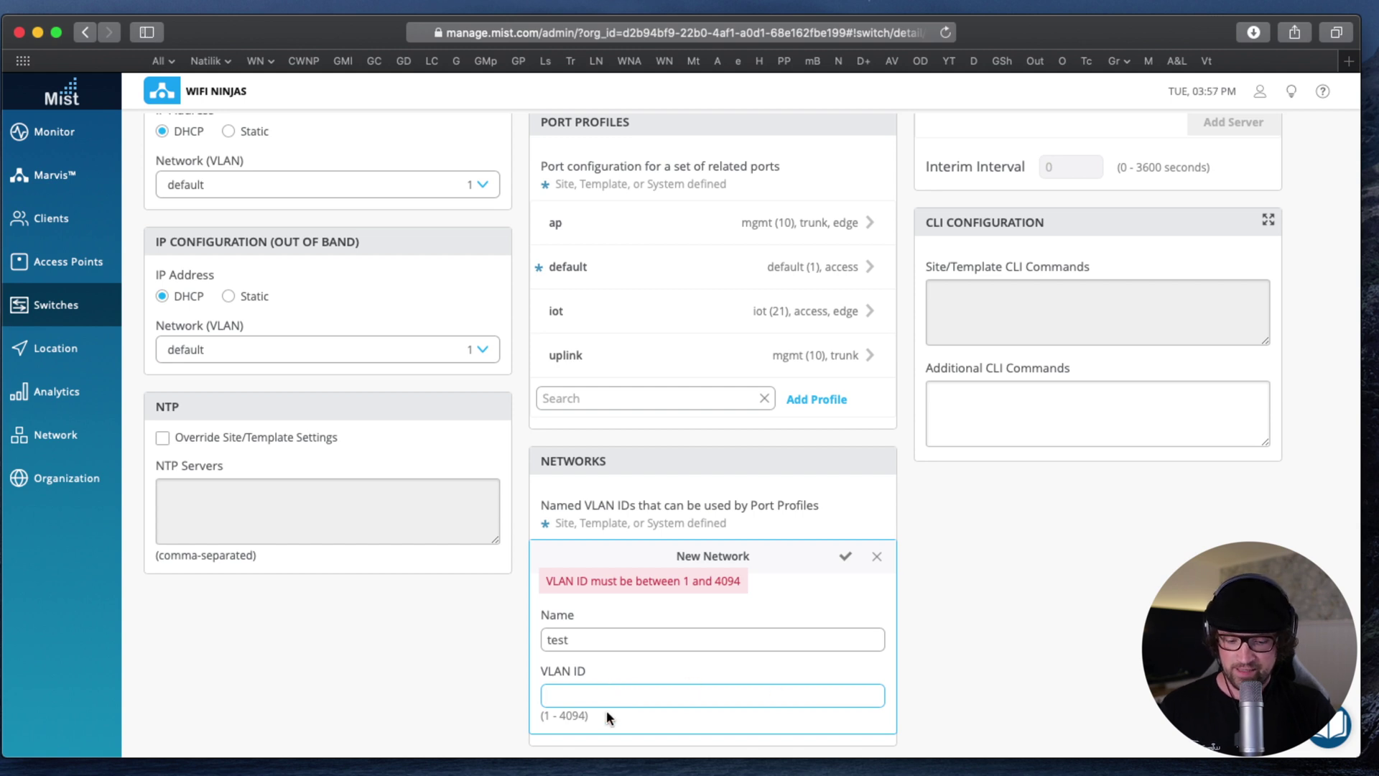
pyautogui.write('666')
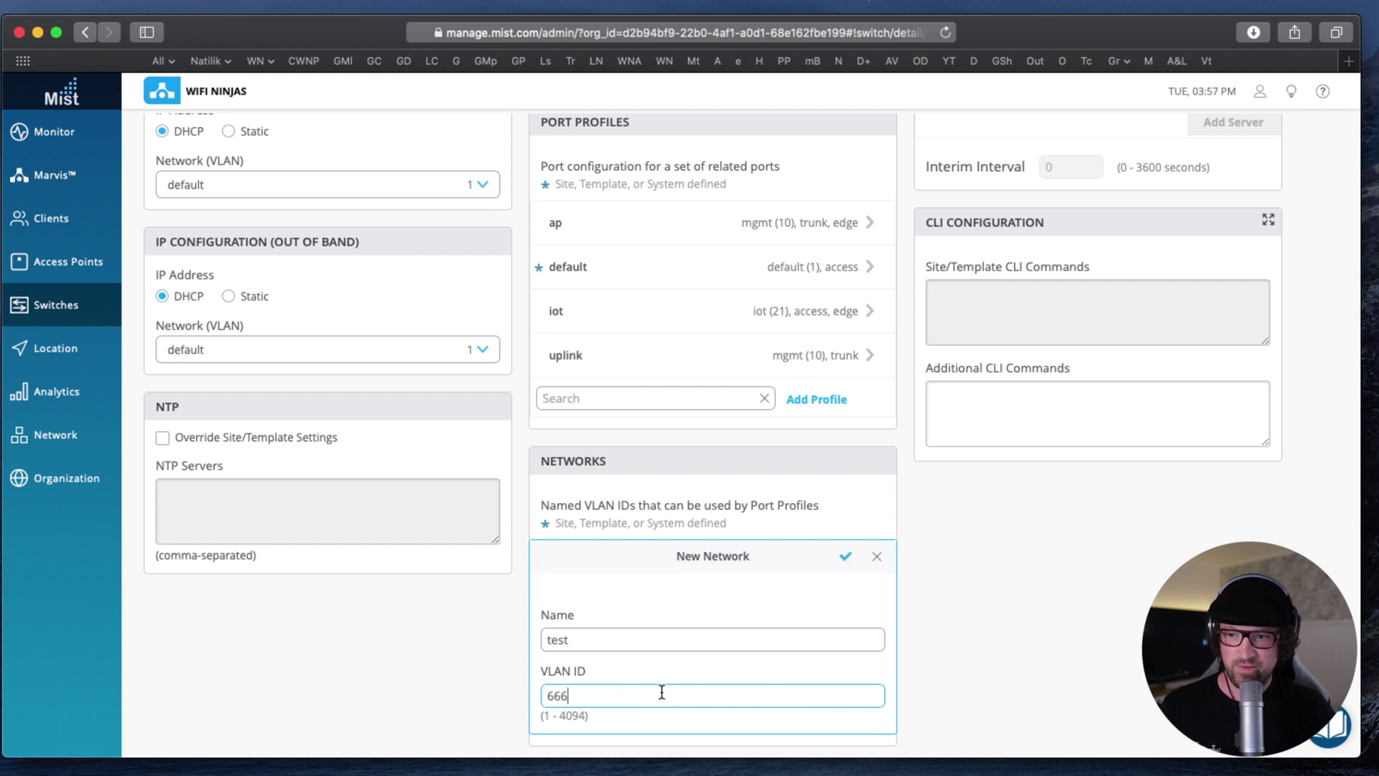
# - Try saving the test network, then discard it so it isn't added
pyautogui.click(846, 558)
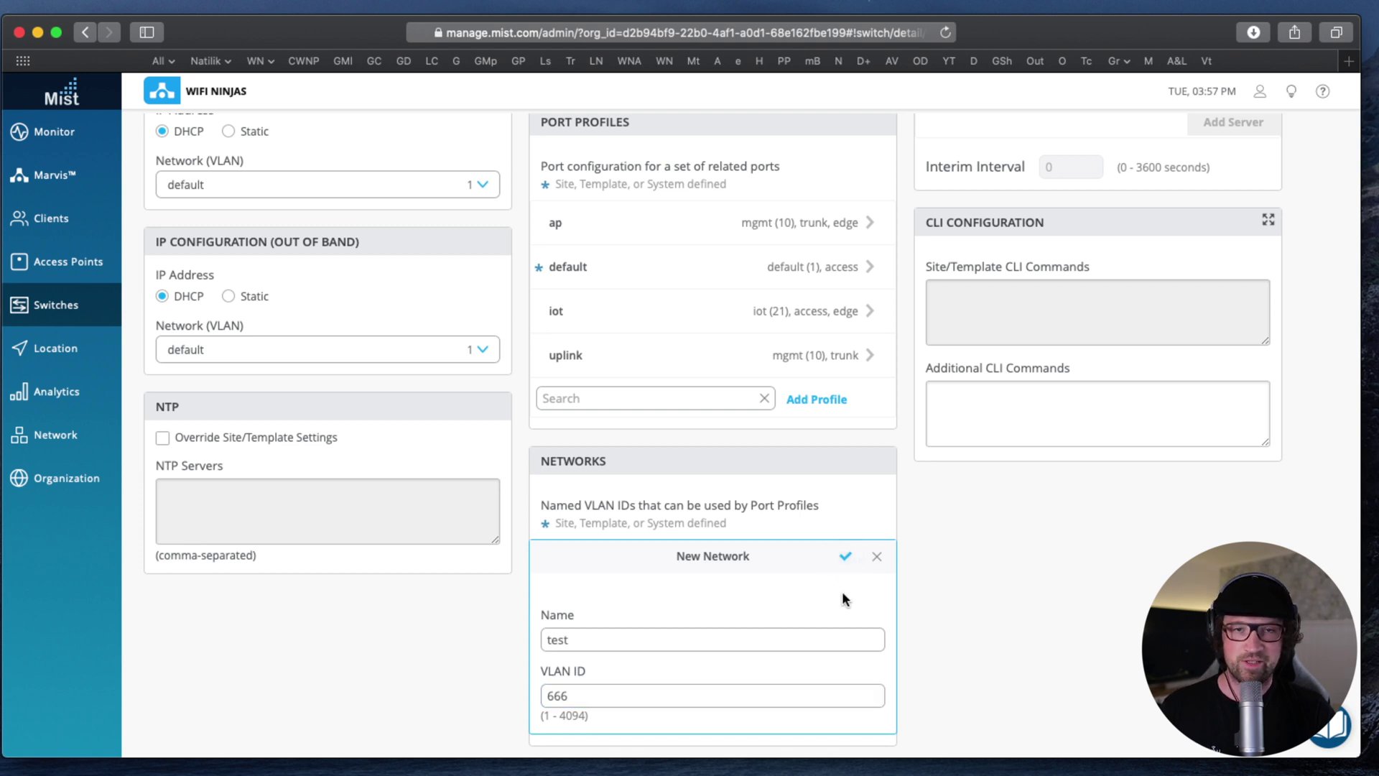
pyautogui.scroll(10, 958, 546)
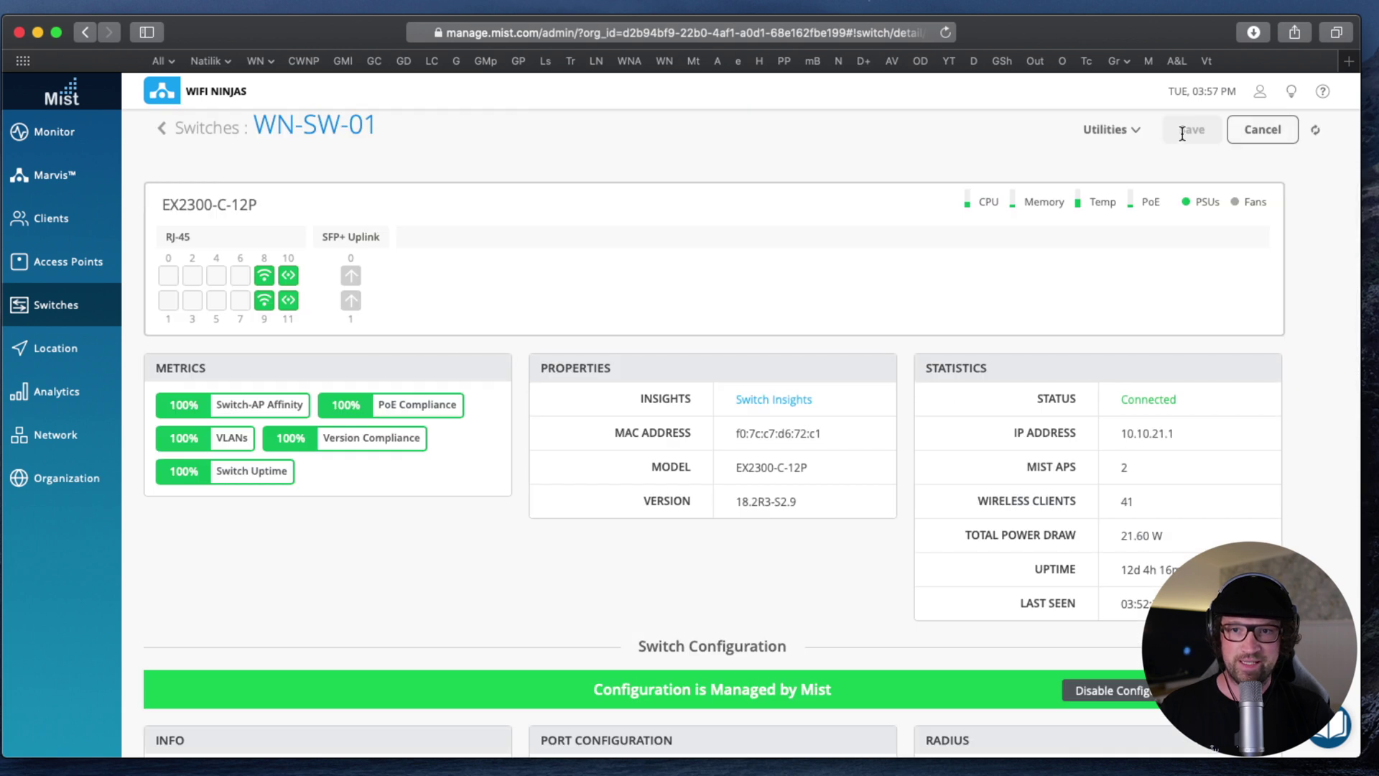
pyautogui.scroll(-10, 1236, 452)
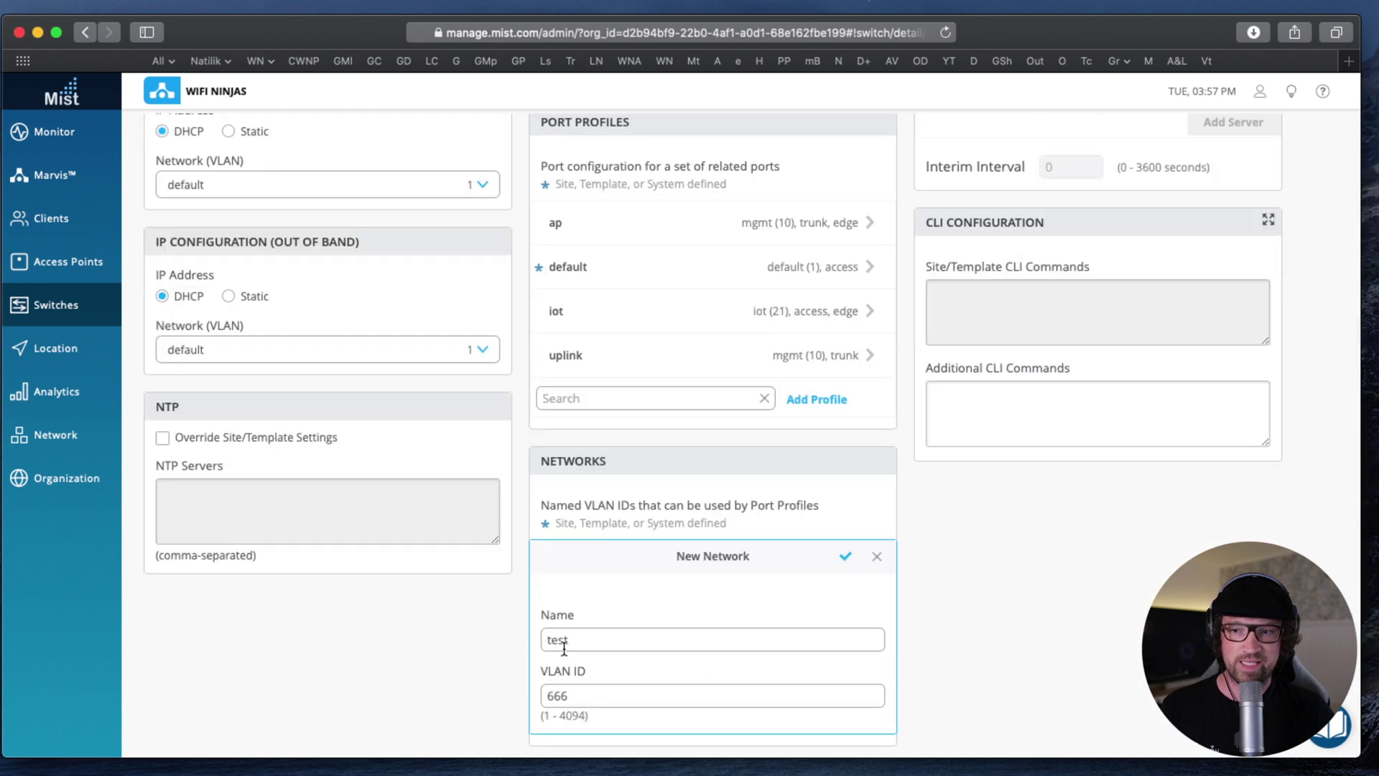
pyautogui.click(877, 556)
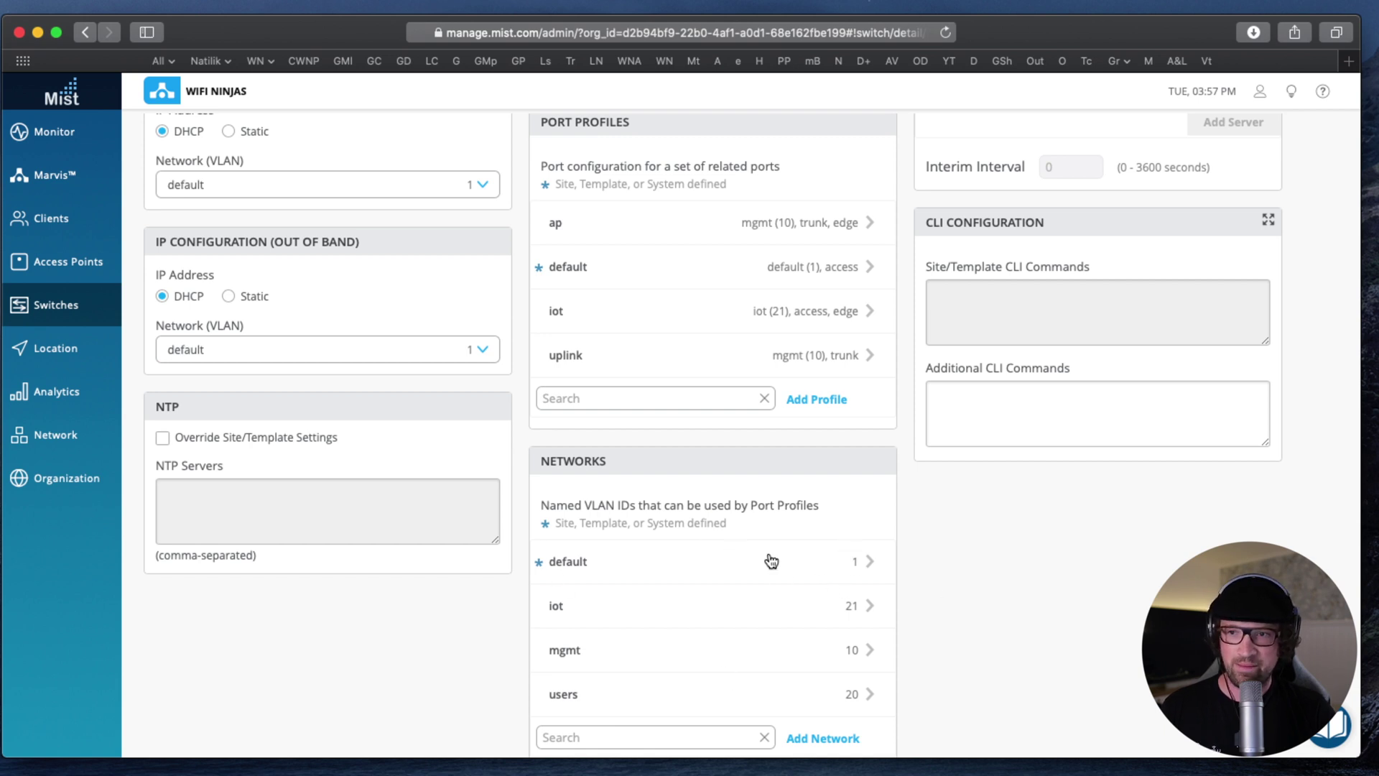
# - Review the ap port profile without changes, then open the iot port profile for editing
pyautogui.scroll(2, 769, 557)
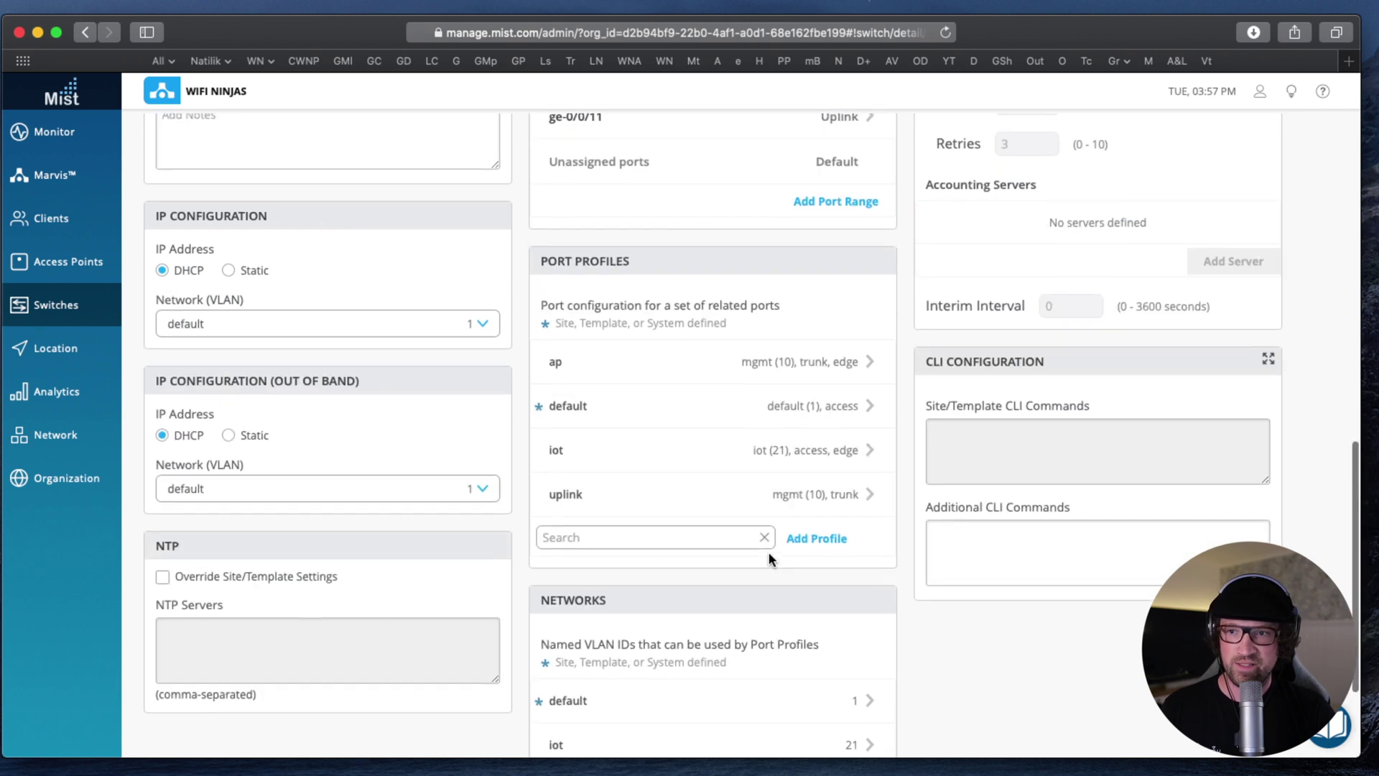
pyautogui.click(638, 373)
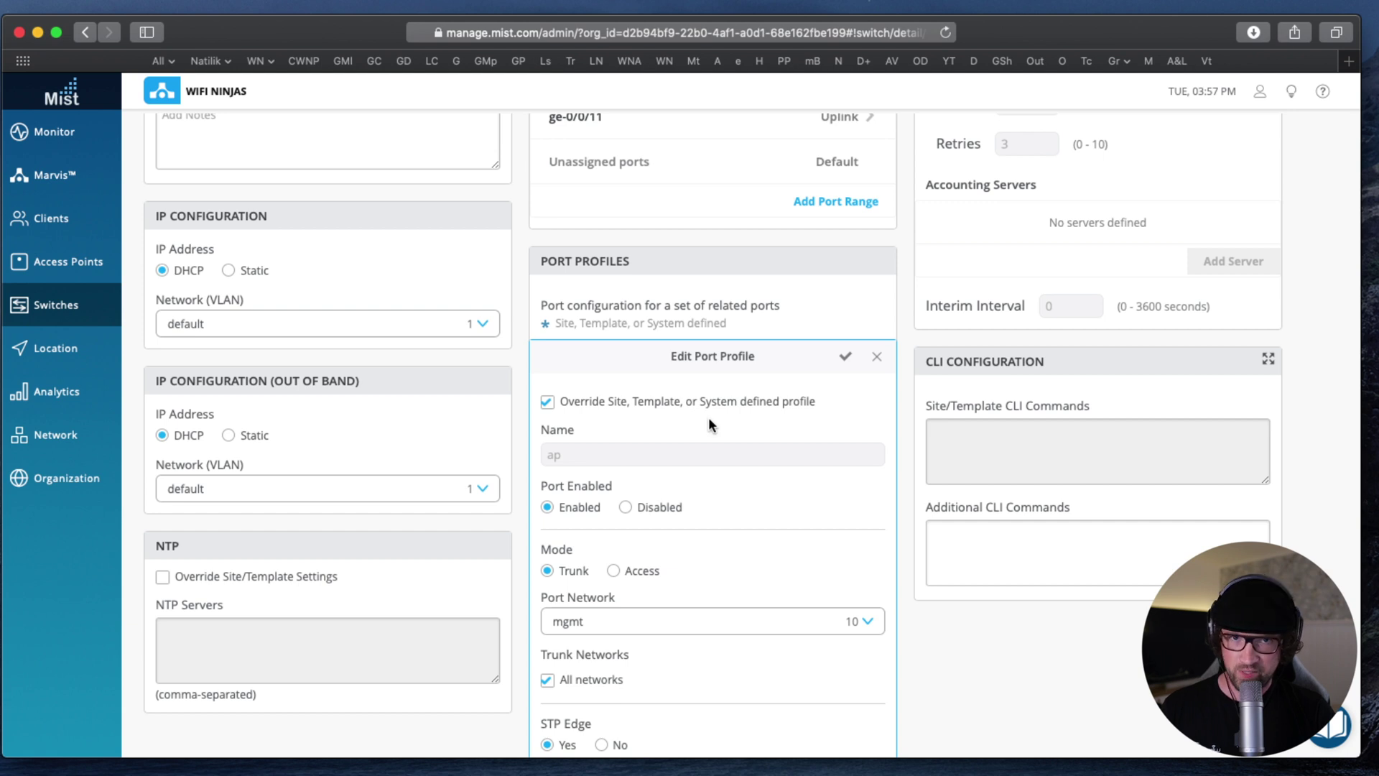
pyautogui.scroll(-1, 686, 551)
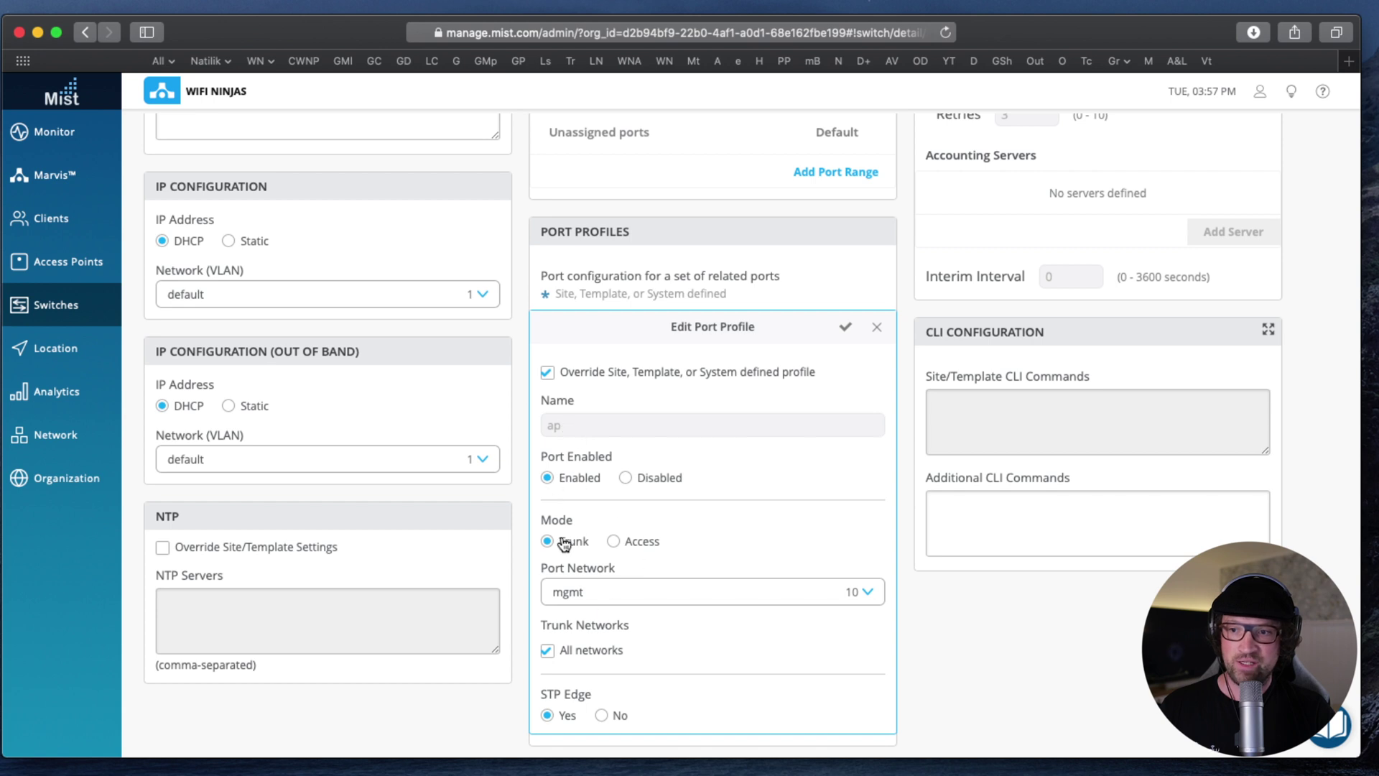
pyautogui.scroll(-3, 769, 554)
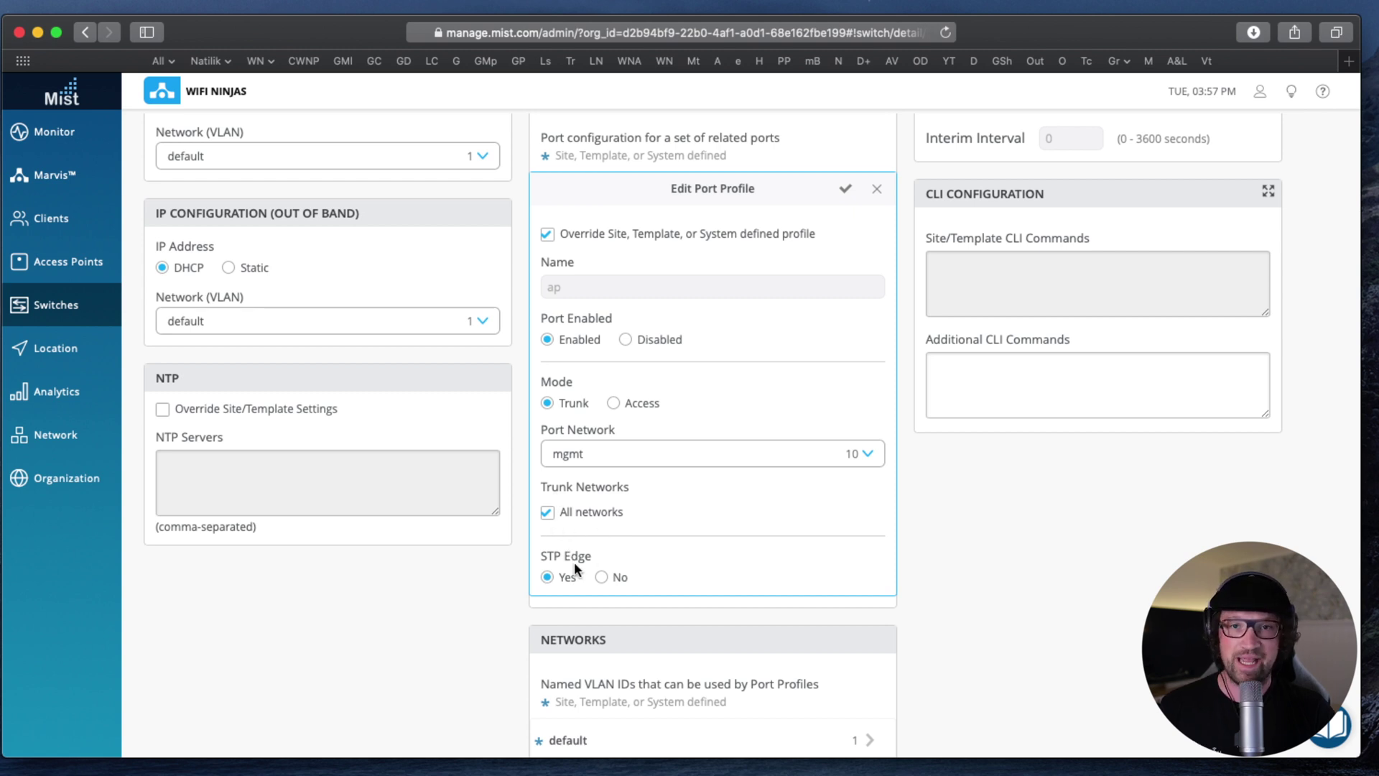
pyautogui.scroll(3, 610, 567)
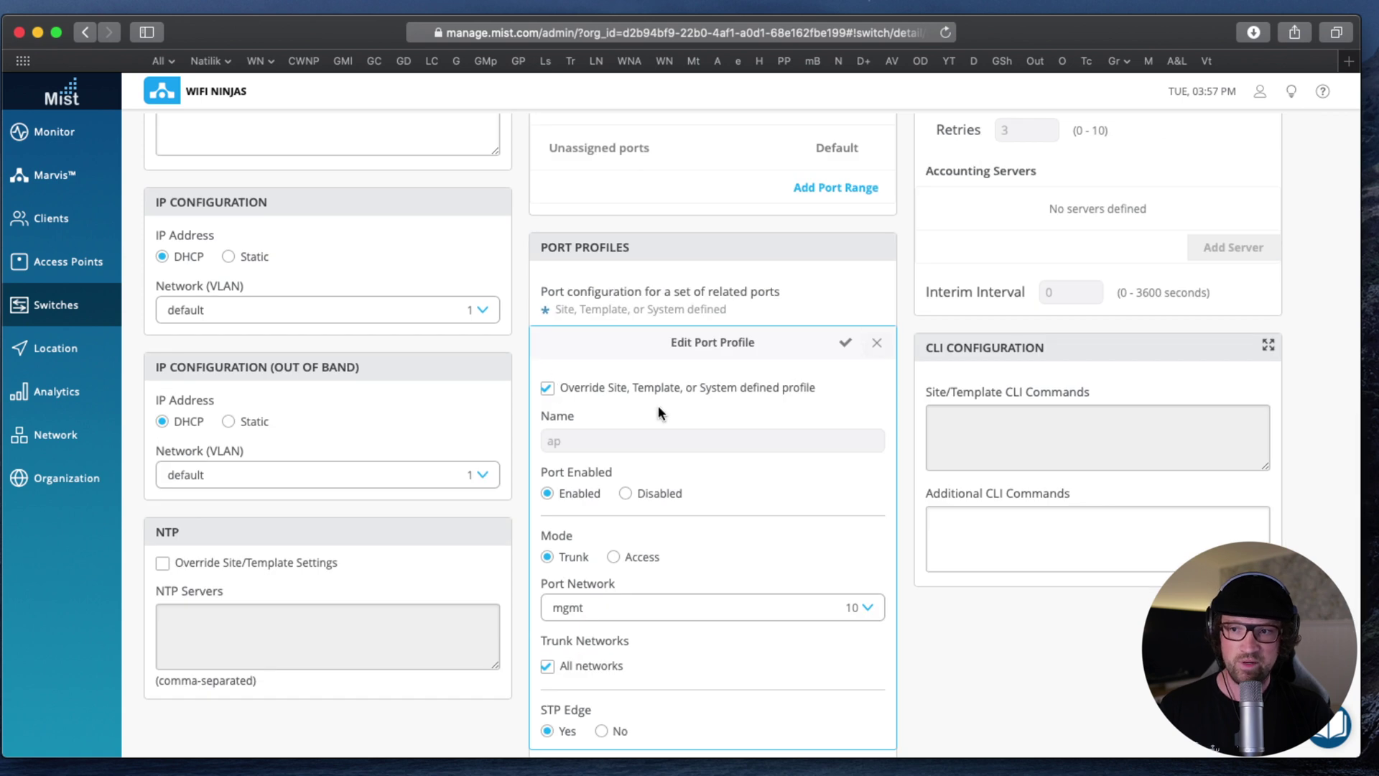
pyautogui.click(876, 344)
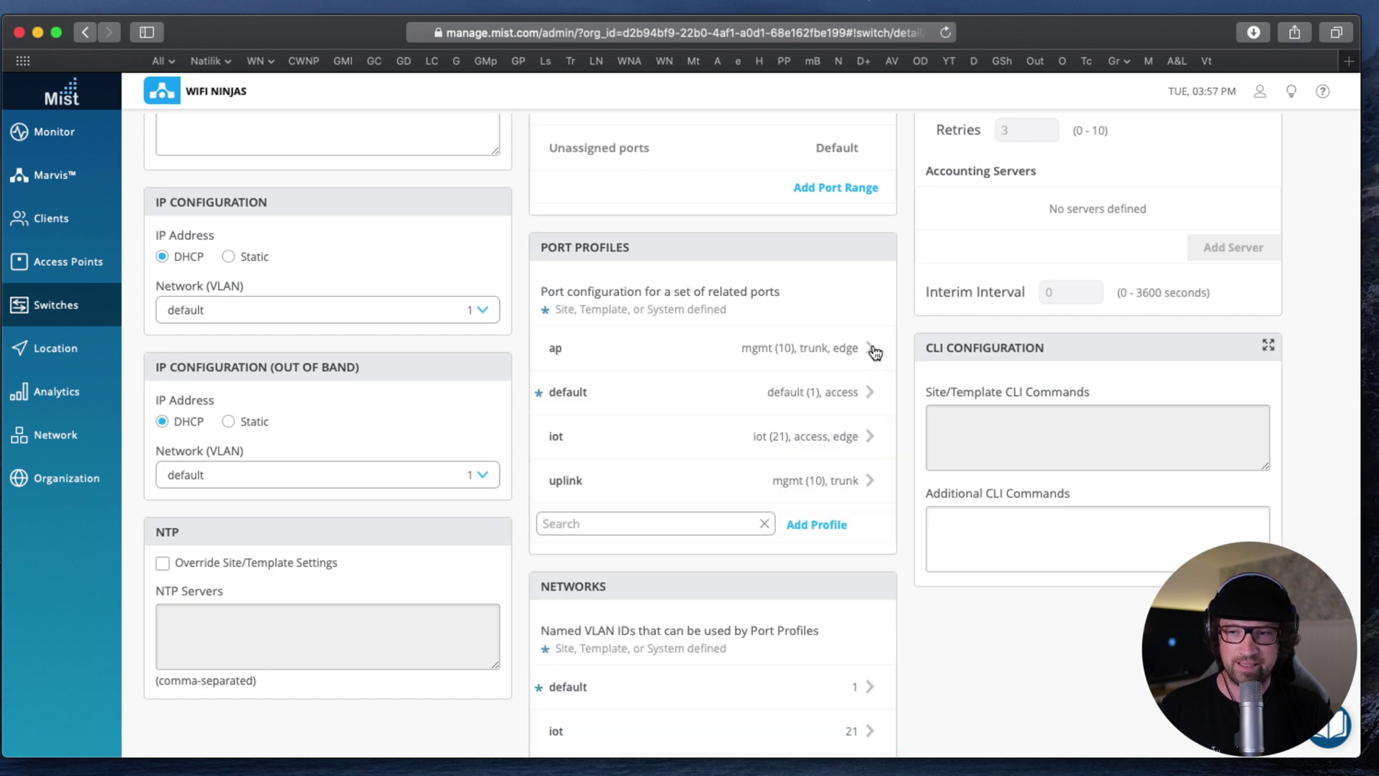
pyautogui.click(584, 443)
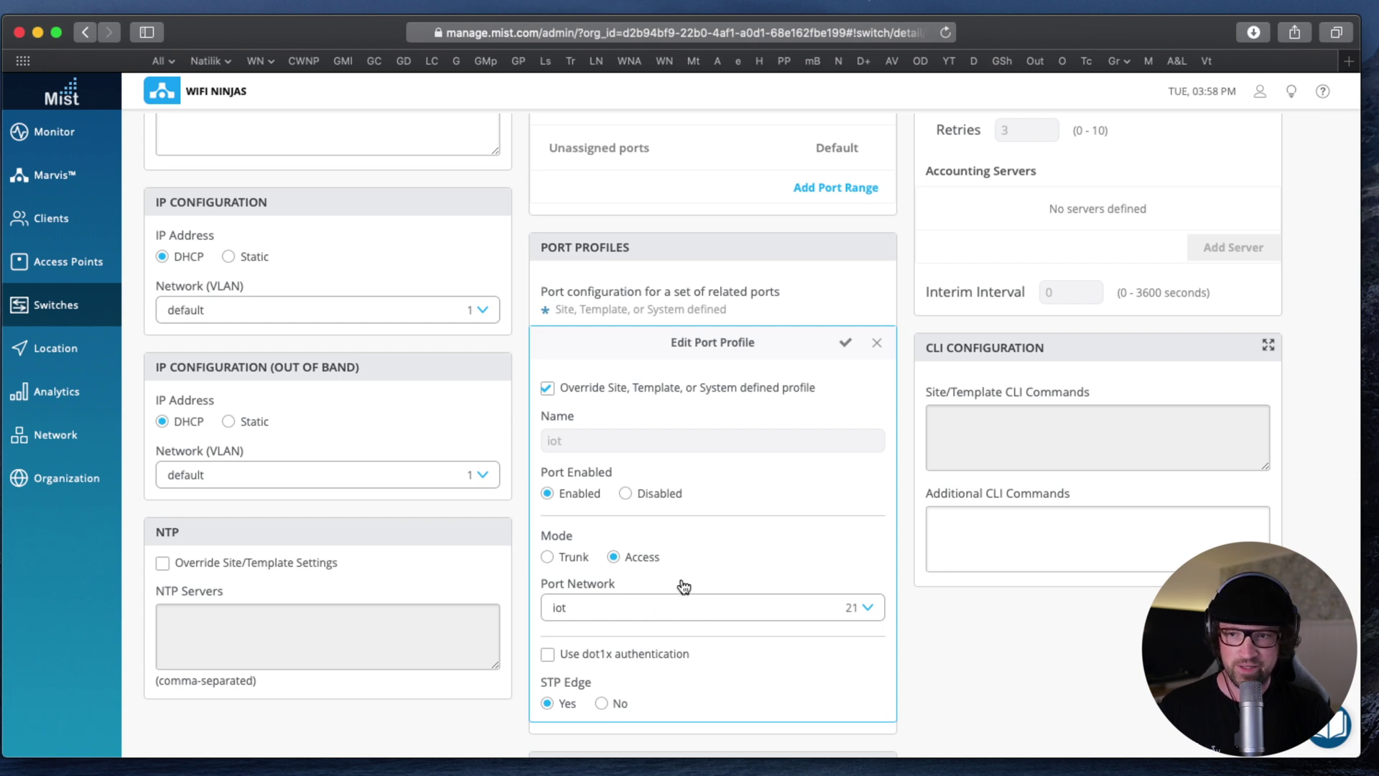
# - Close the iot profile keeping its settings and return to the ge-0/0/2-11 port assignments
pyautogui.click(846, 342)
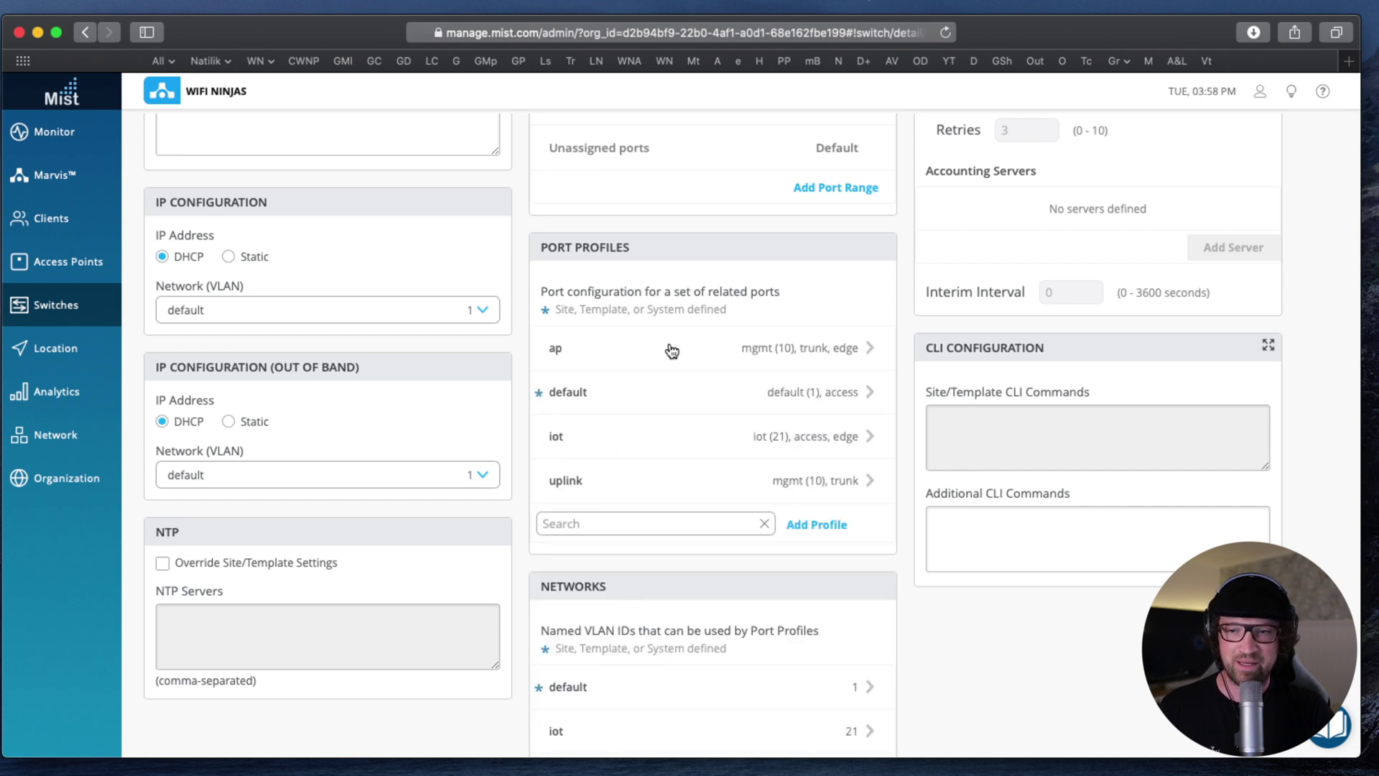
pyautogui.scroll(5, 740, 429)
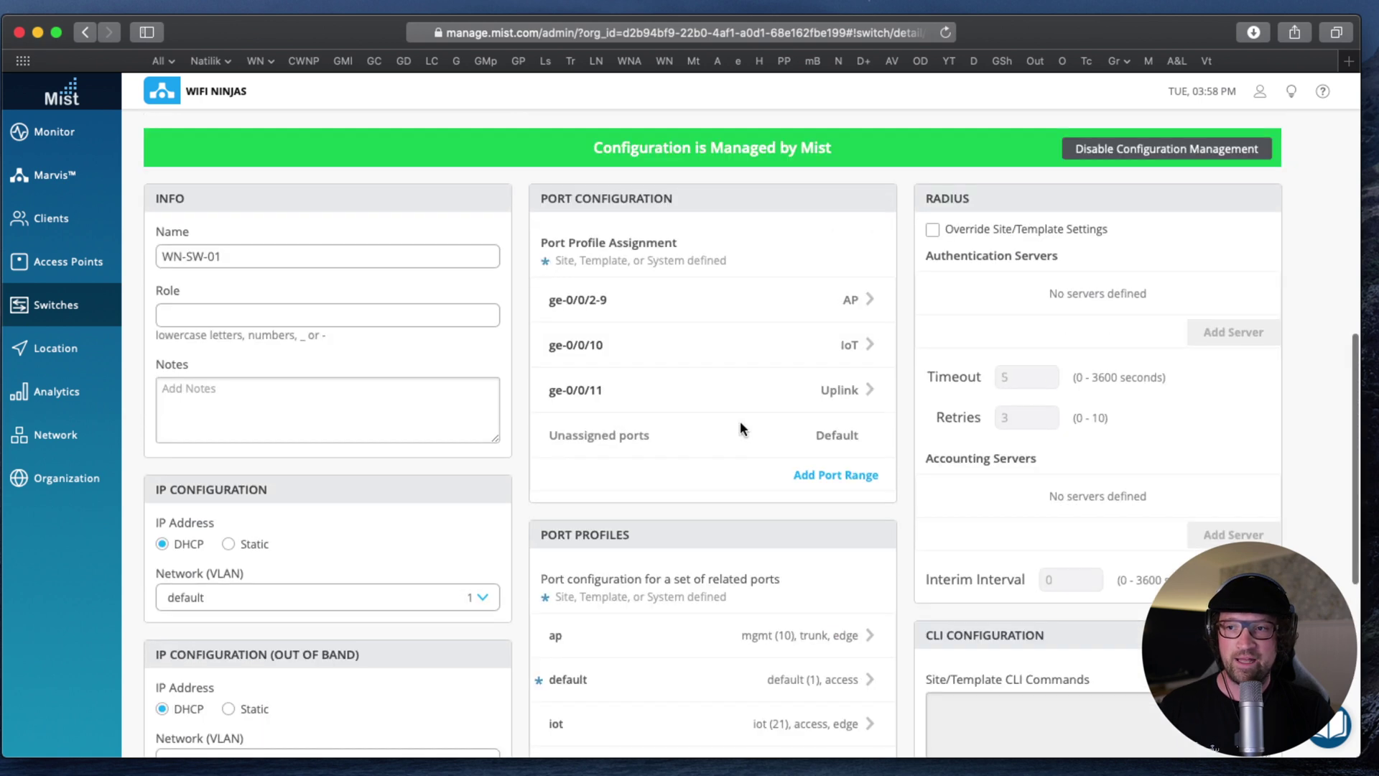
pyautogui.scroll(1, 739, 423)
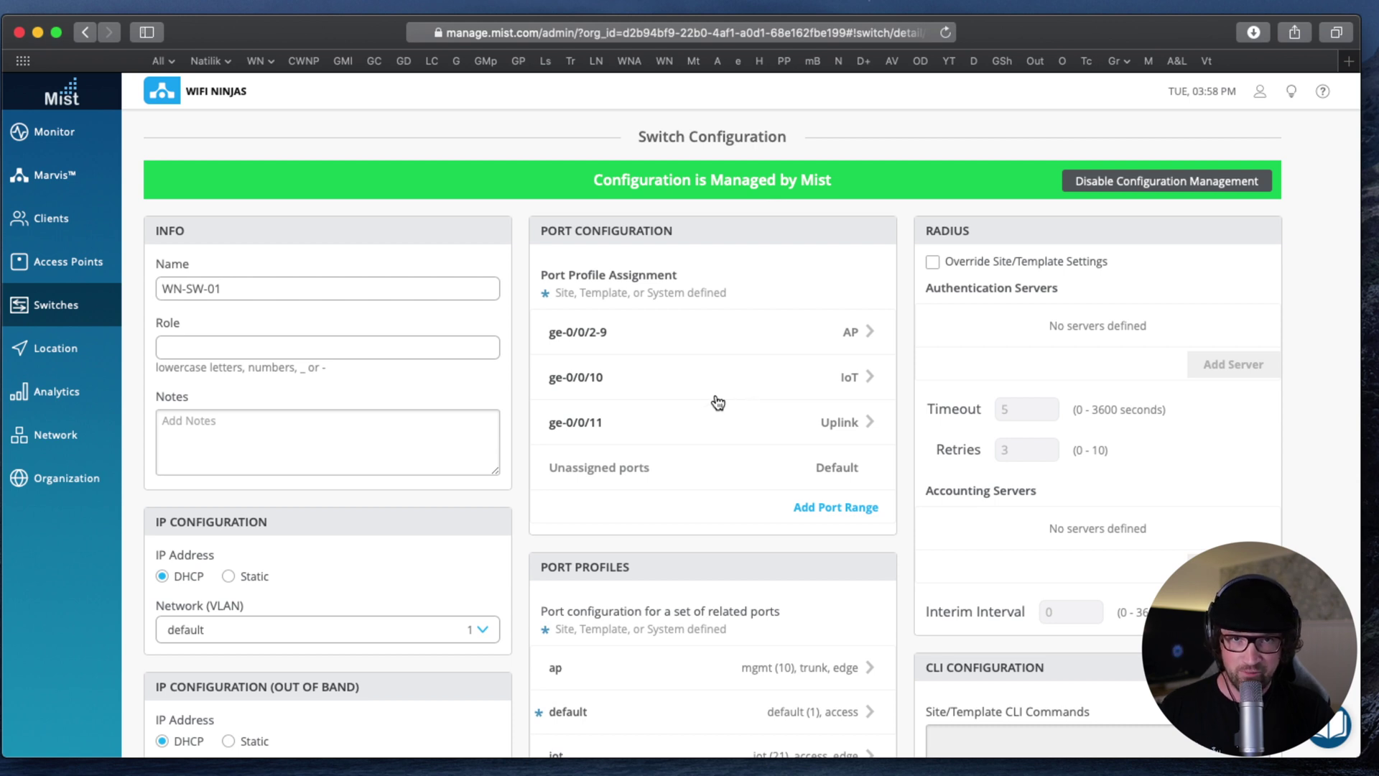
pyautogui.click(835, 507)
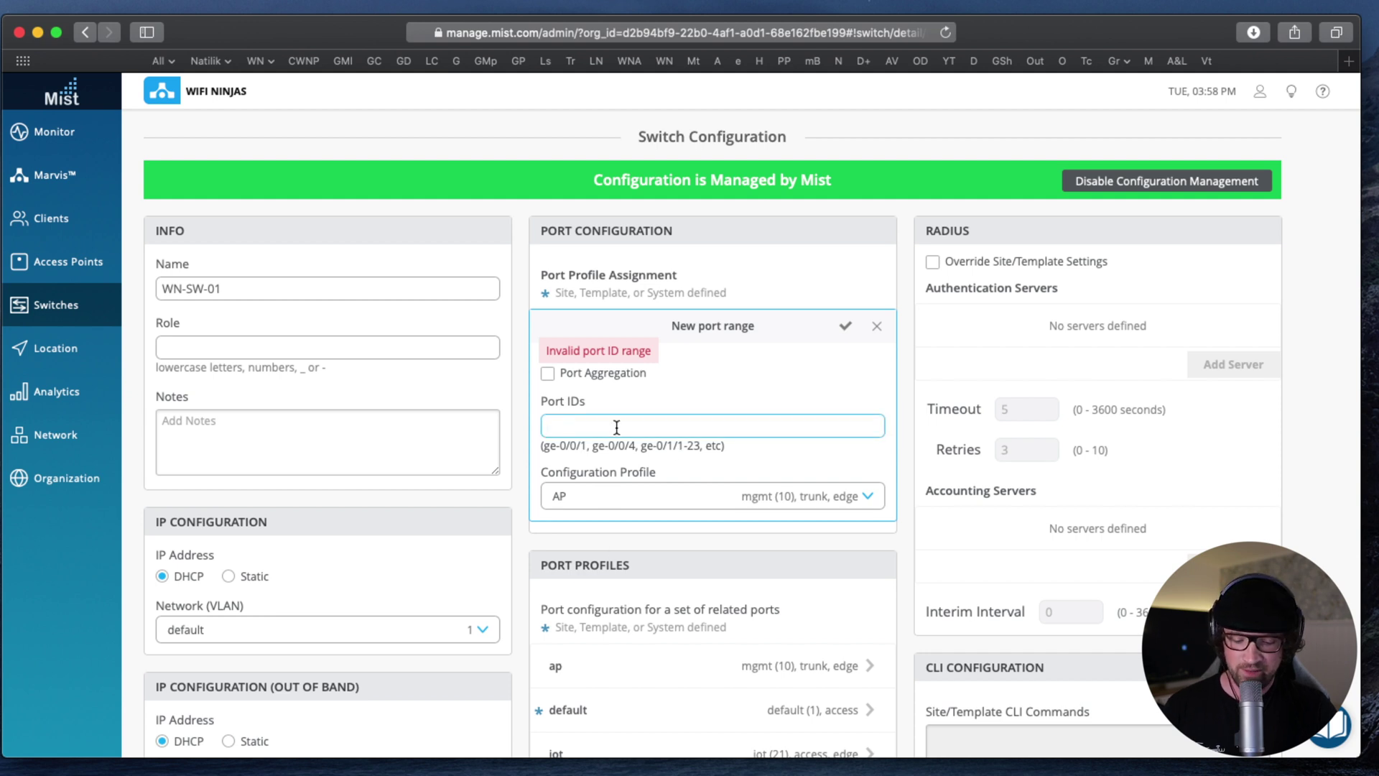
pyautogui.write('ge-0/0/')
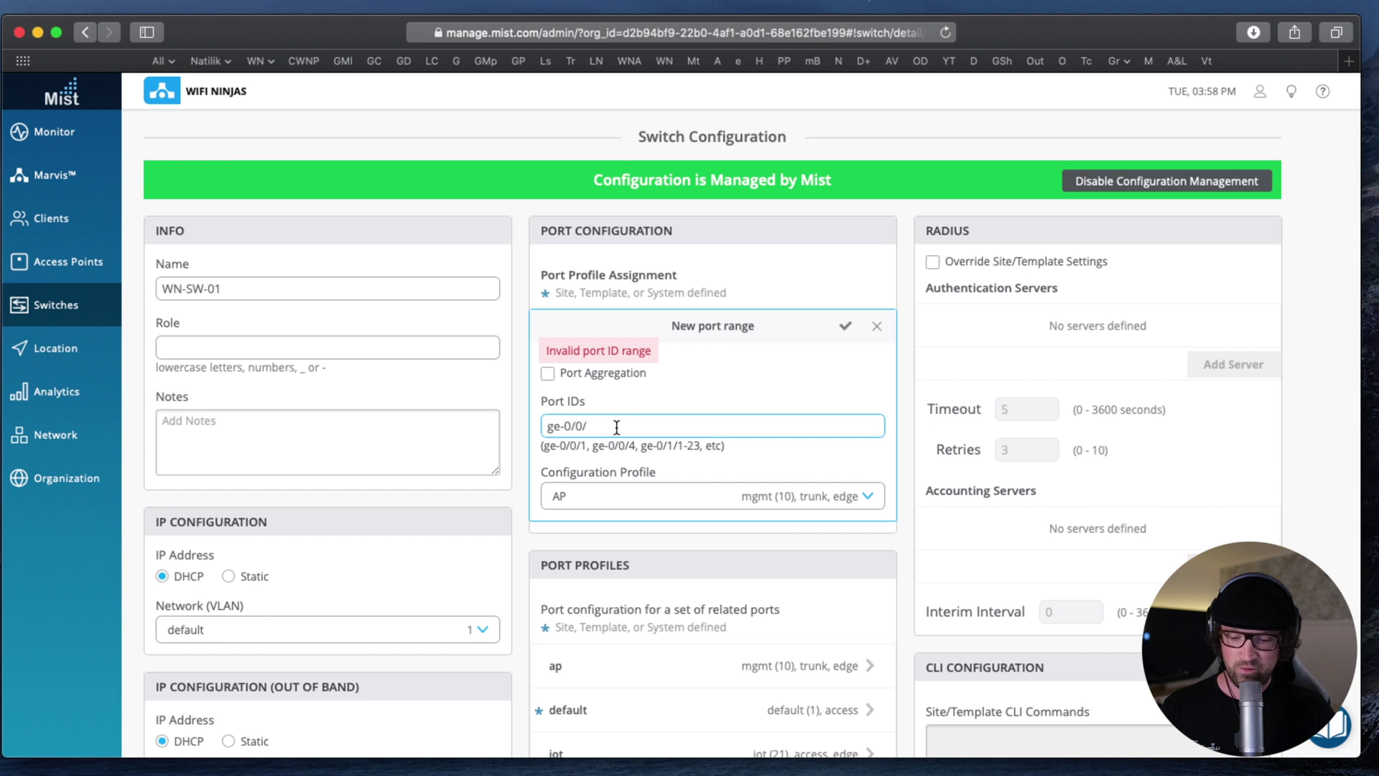
pyautogui.write('1')
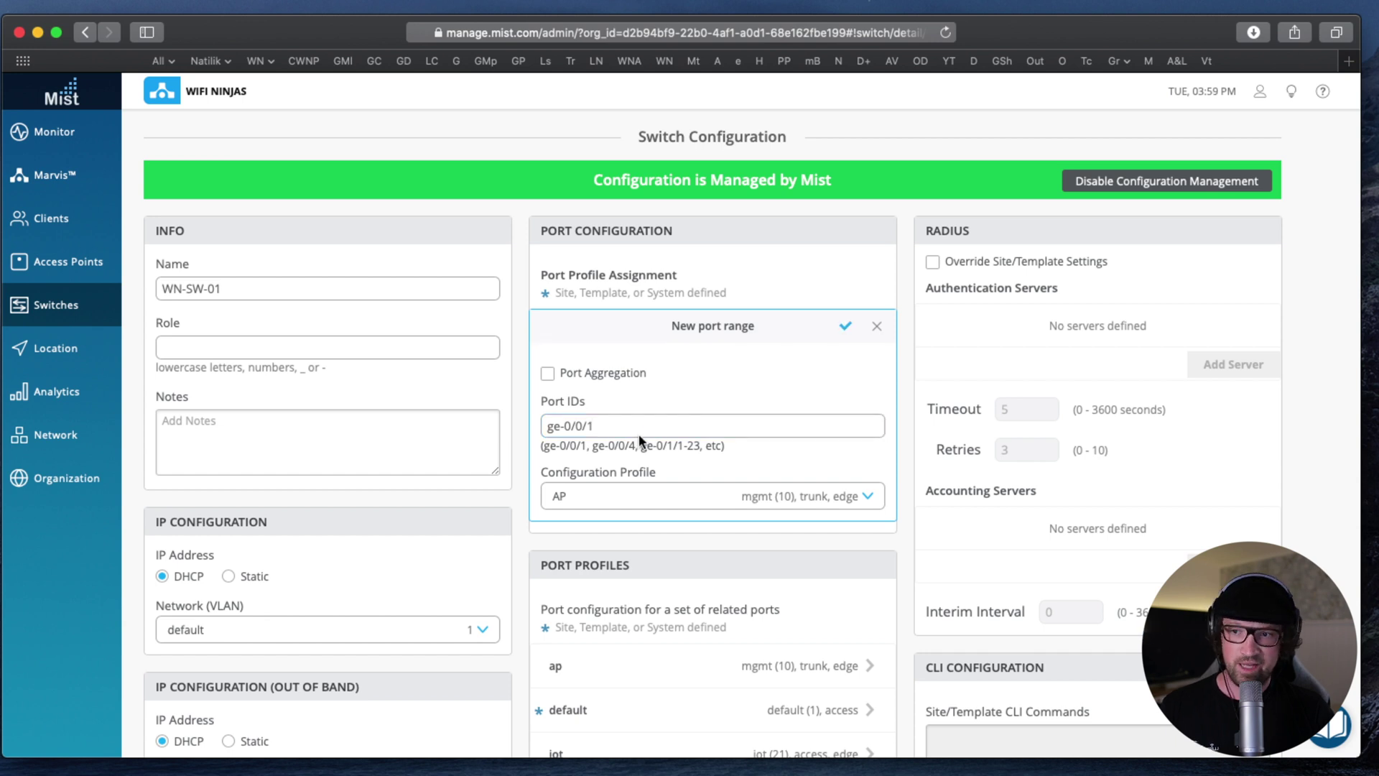
pyautogui.write('-8')
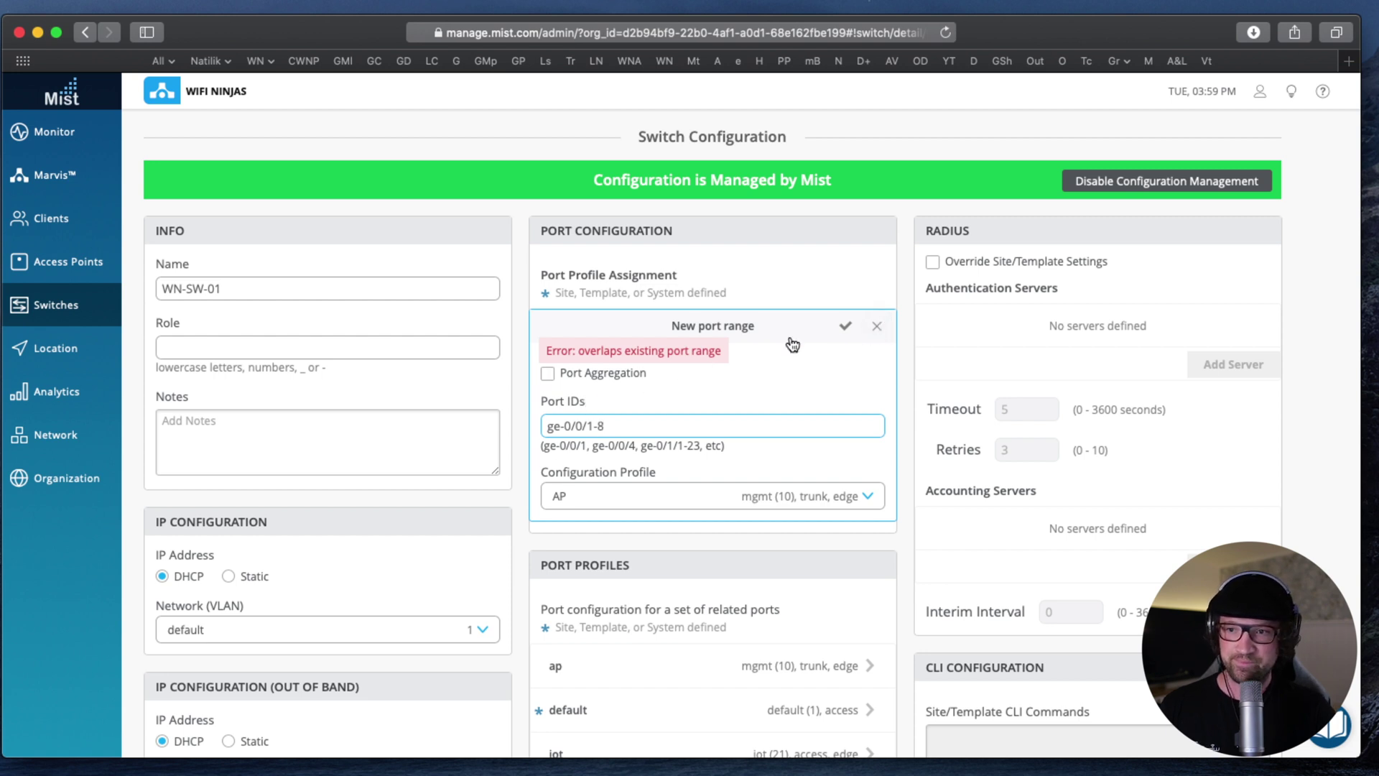
pyautogui.click(877, 326)
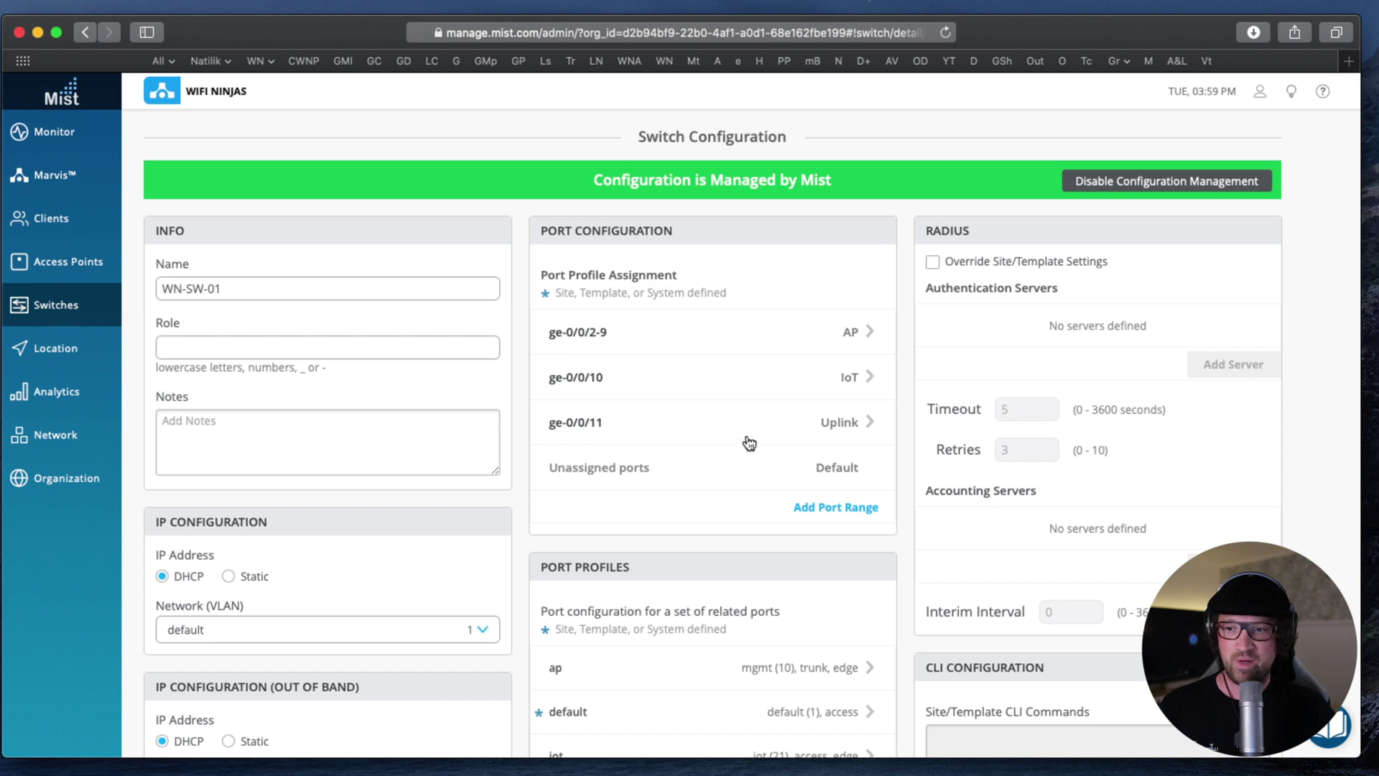
pyautogui.scroll(7, 805, 438)
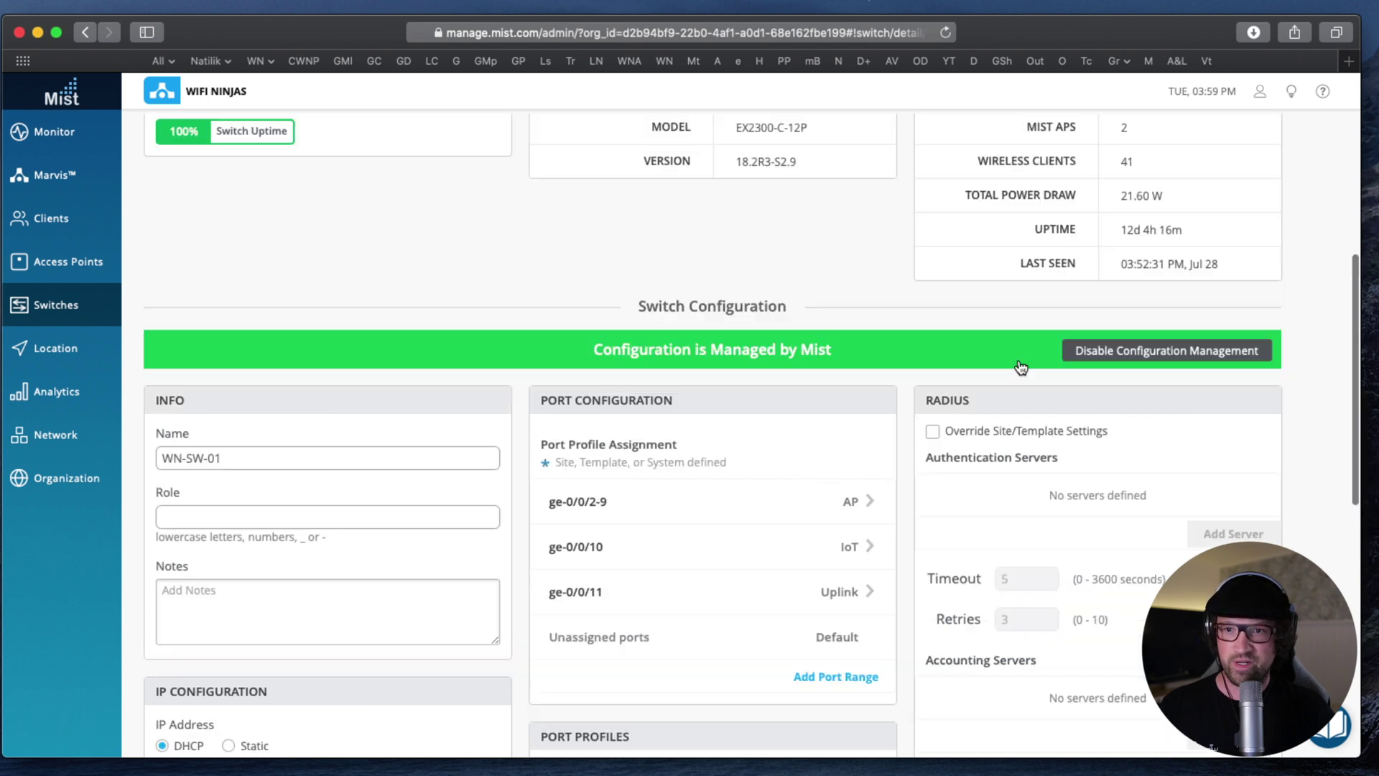
pyautogui.scroll(-10, 1178, 360)
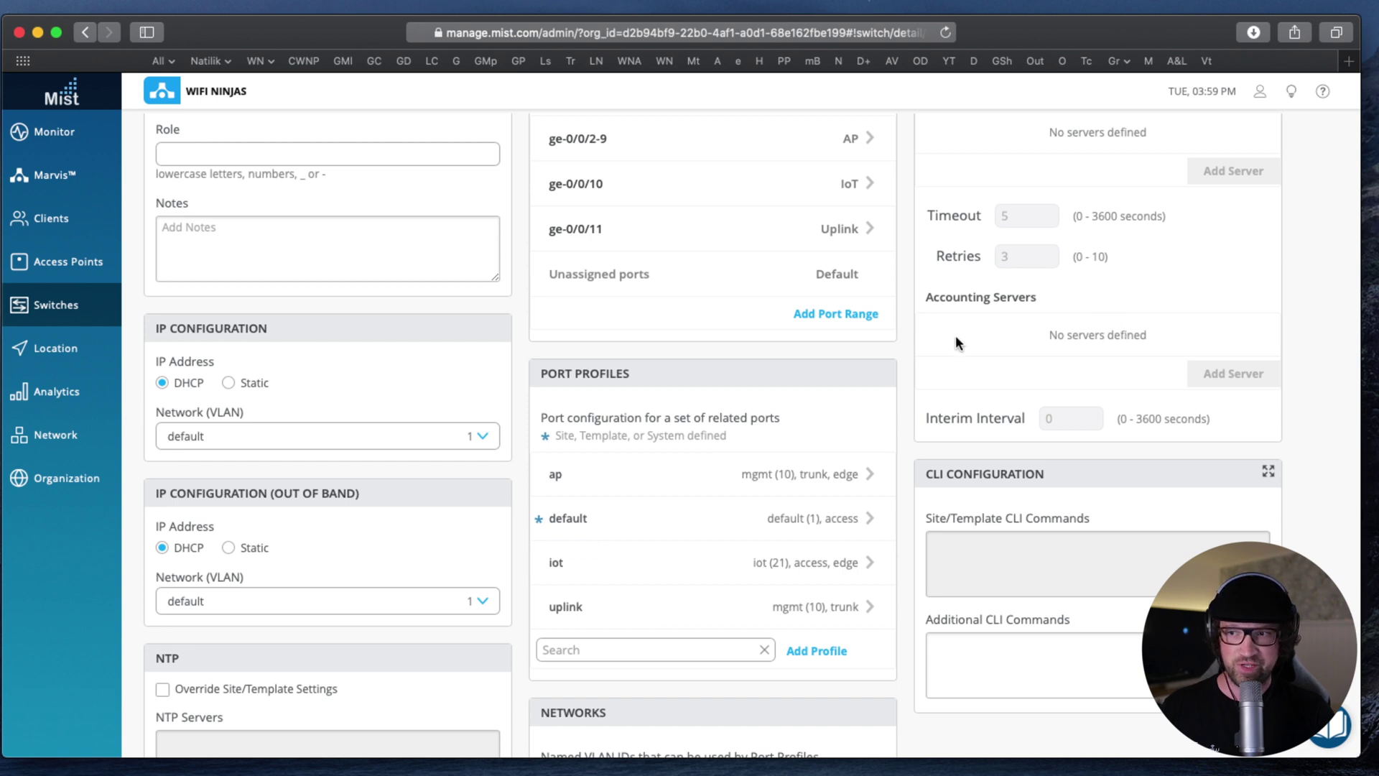
pyautogui.scroll(-1, 334, 446)
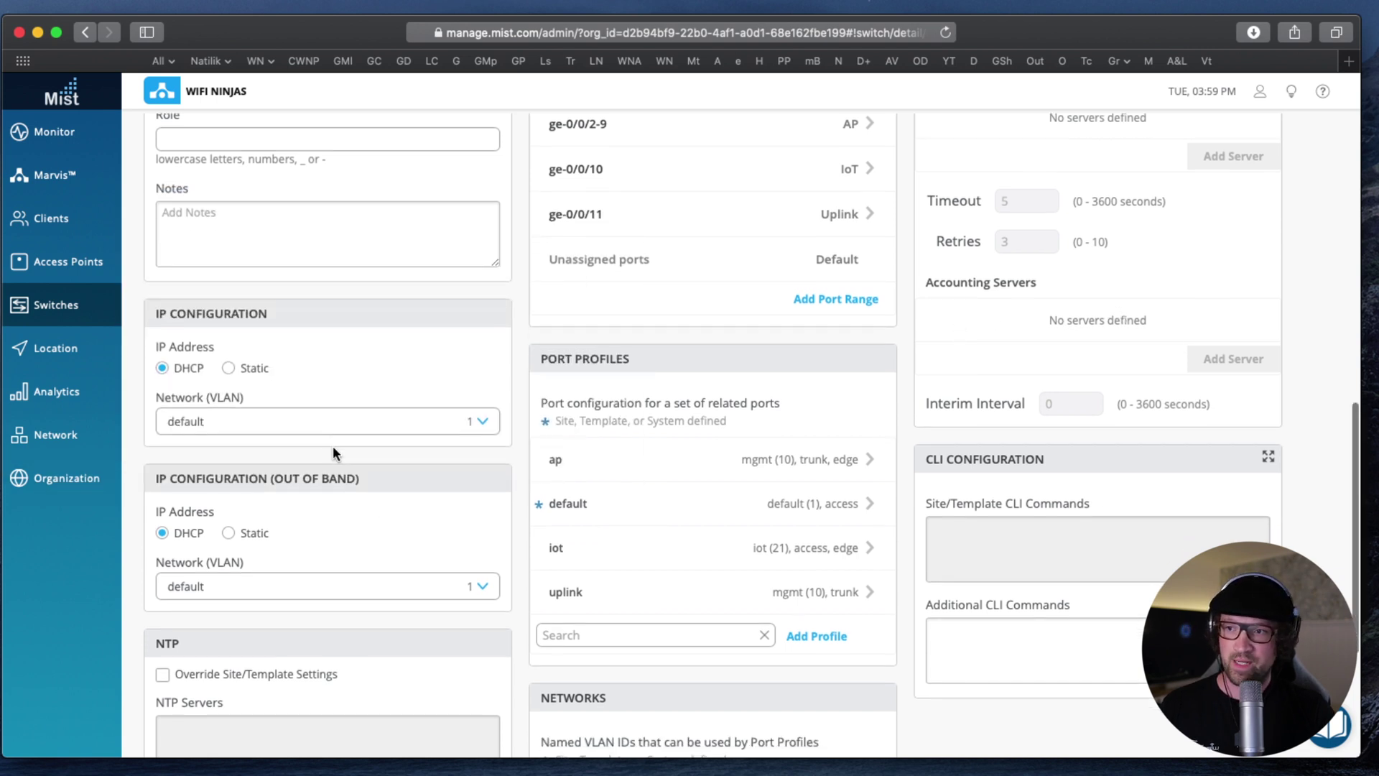
pyautogui.scroll(3, 342, 431)
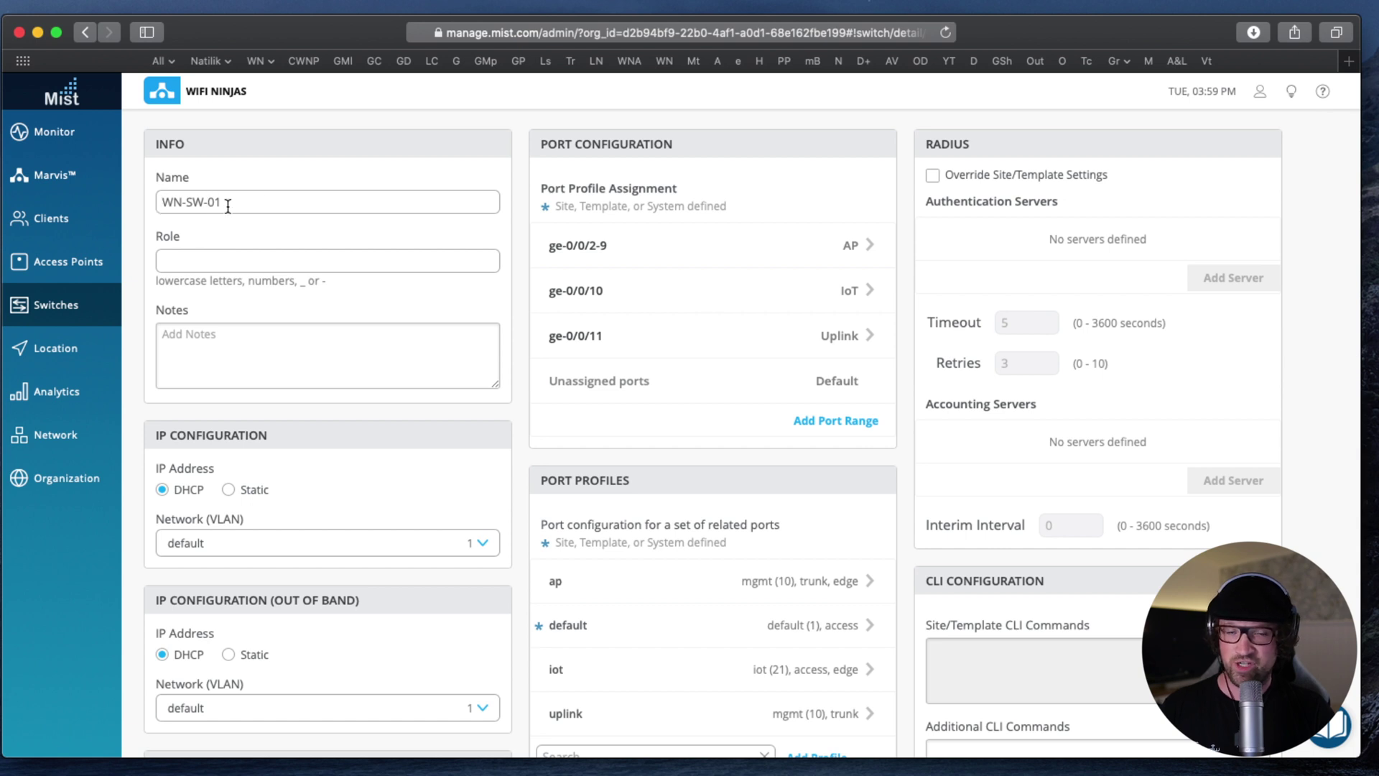
pyautogui.scroll(-3, 316, 409)
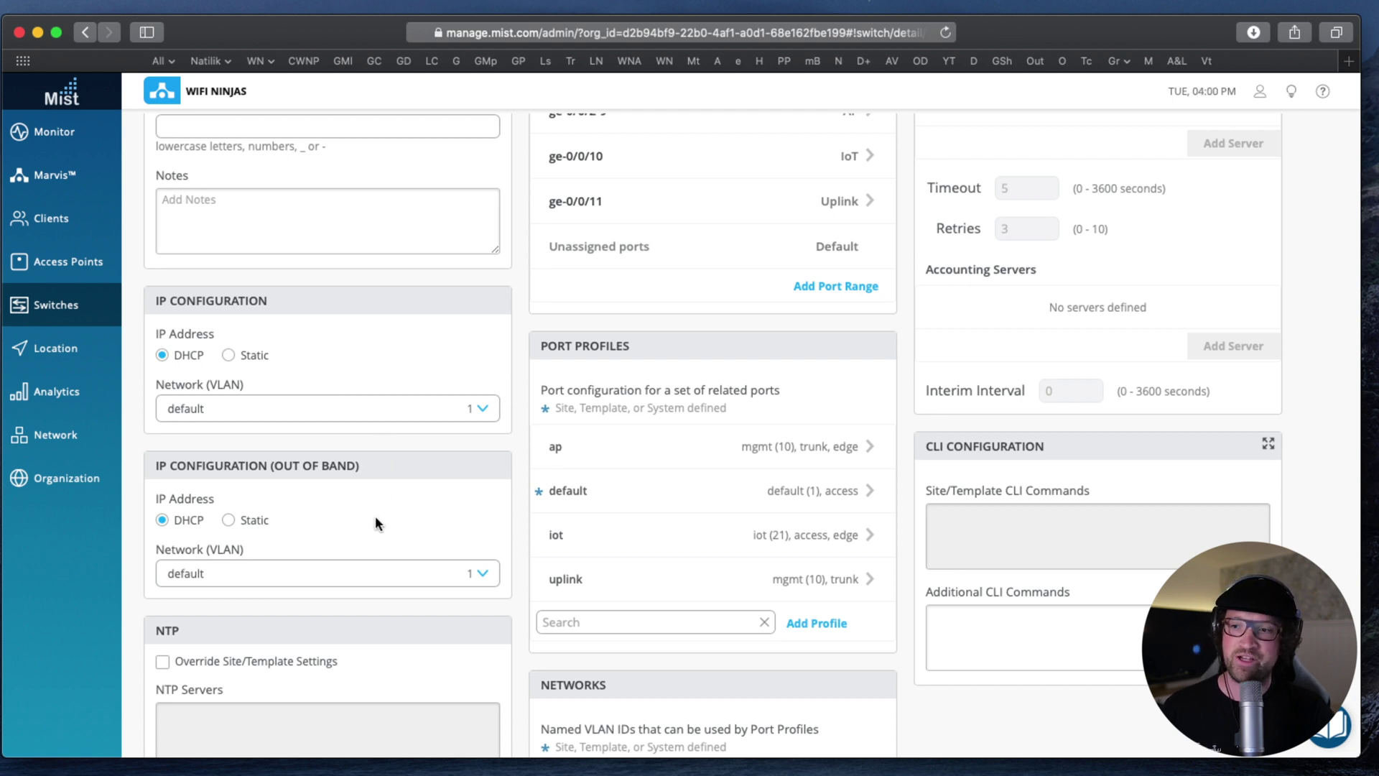
pyautogui.scroll(-5, 399, 557)
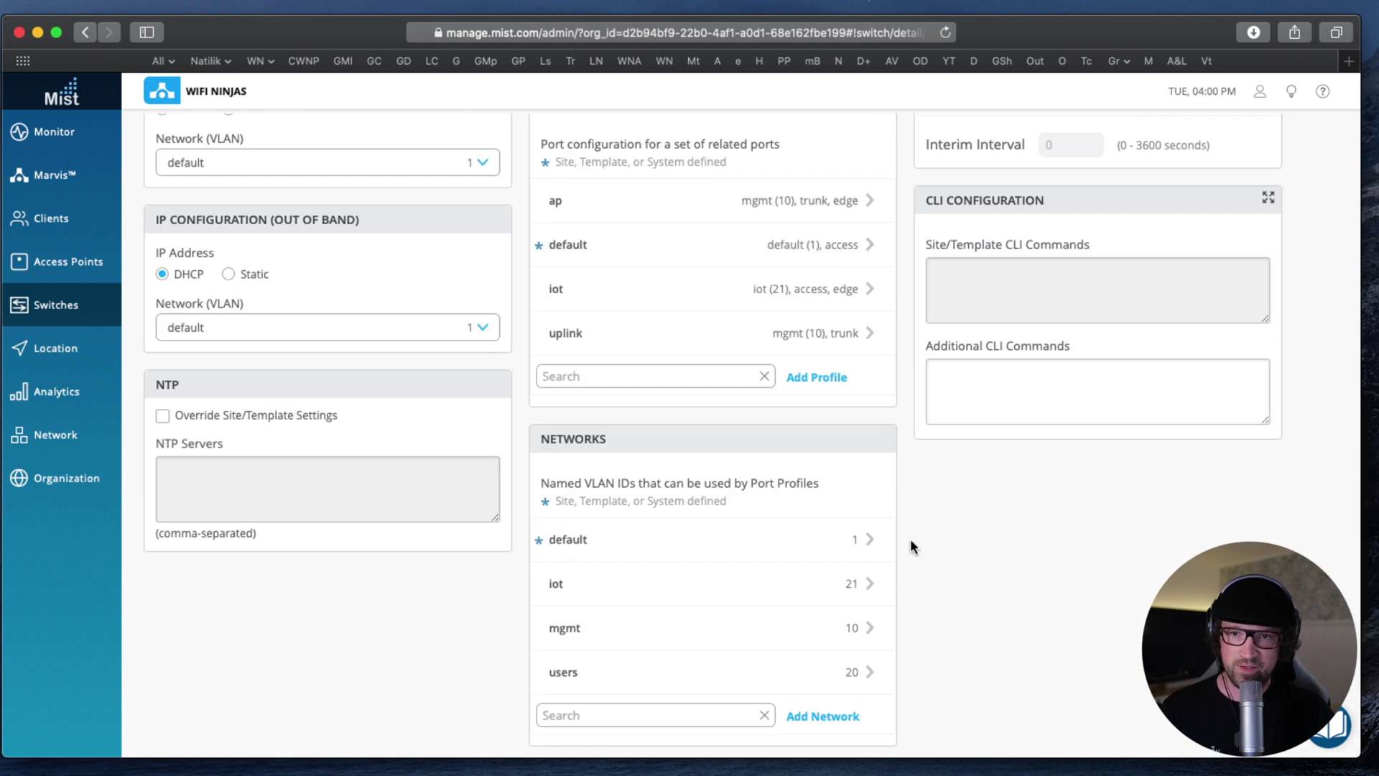
pyautogui.scroll(5, 919, 544)
pyautogui.scroll(6, 917, 544)
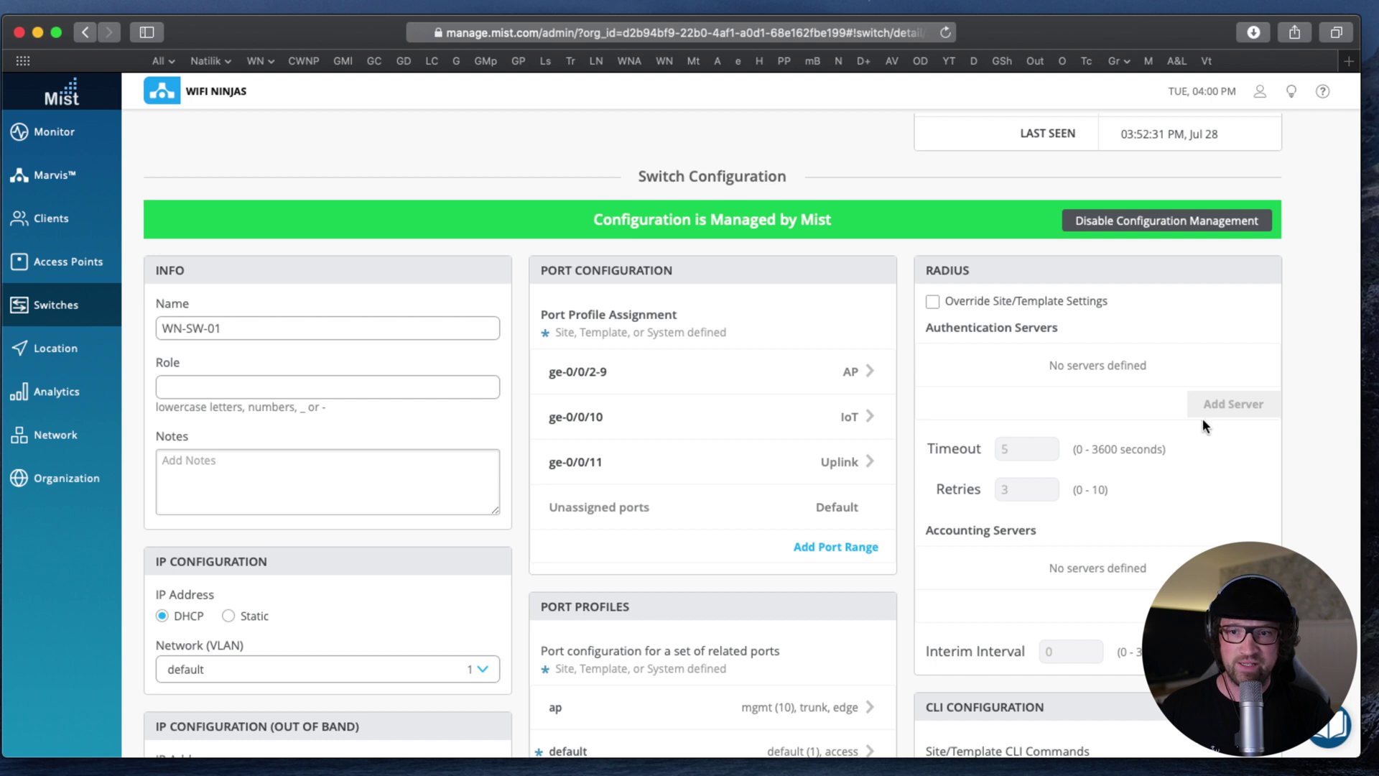
pyautogui.scroll(-5, 1203, 418)
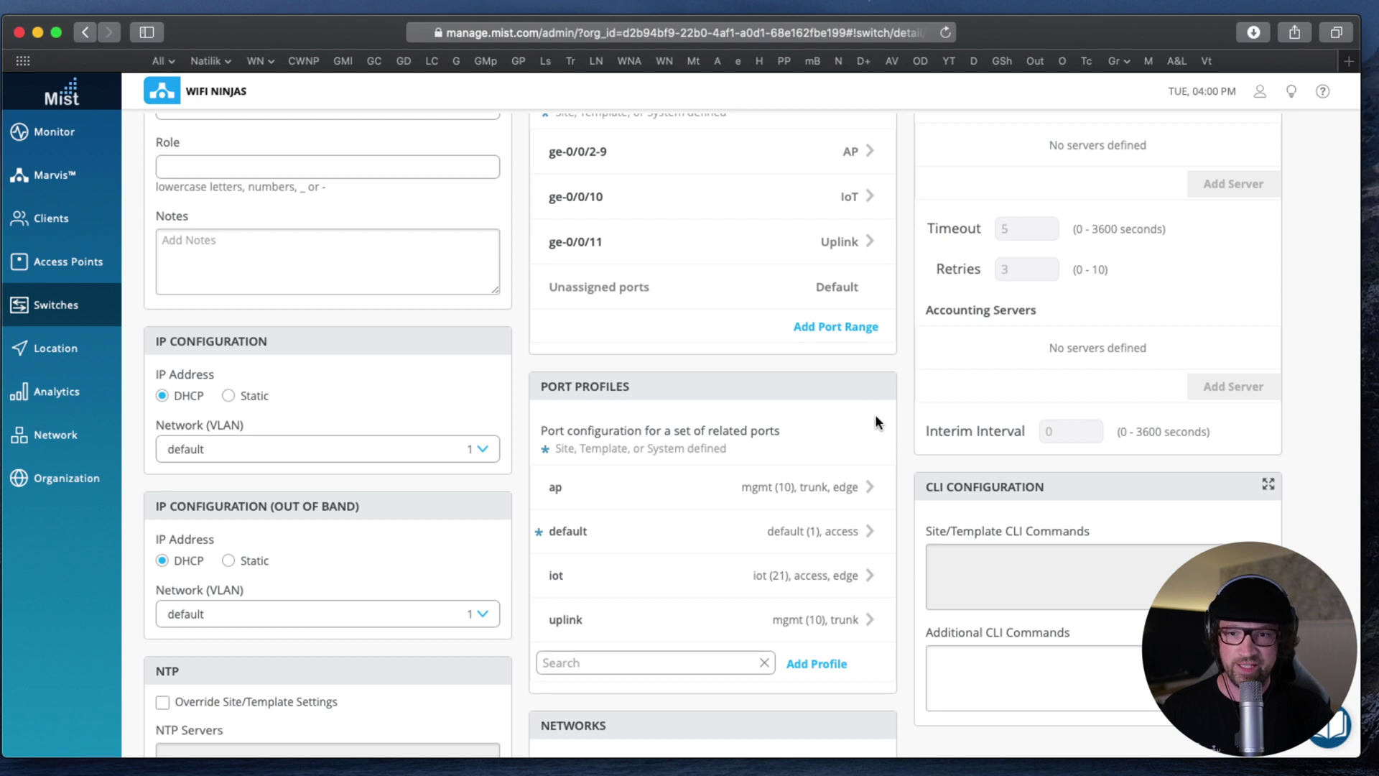
pyautogui.click(985, 675)
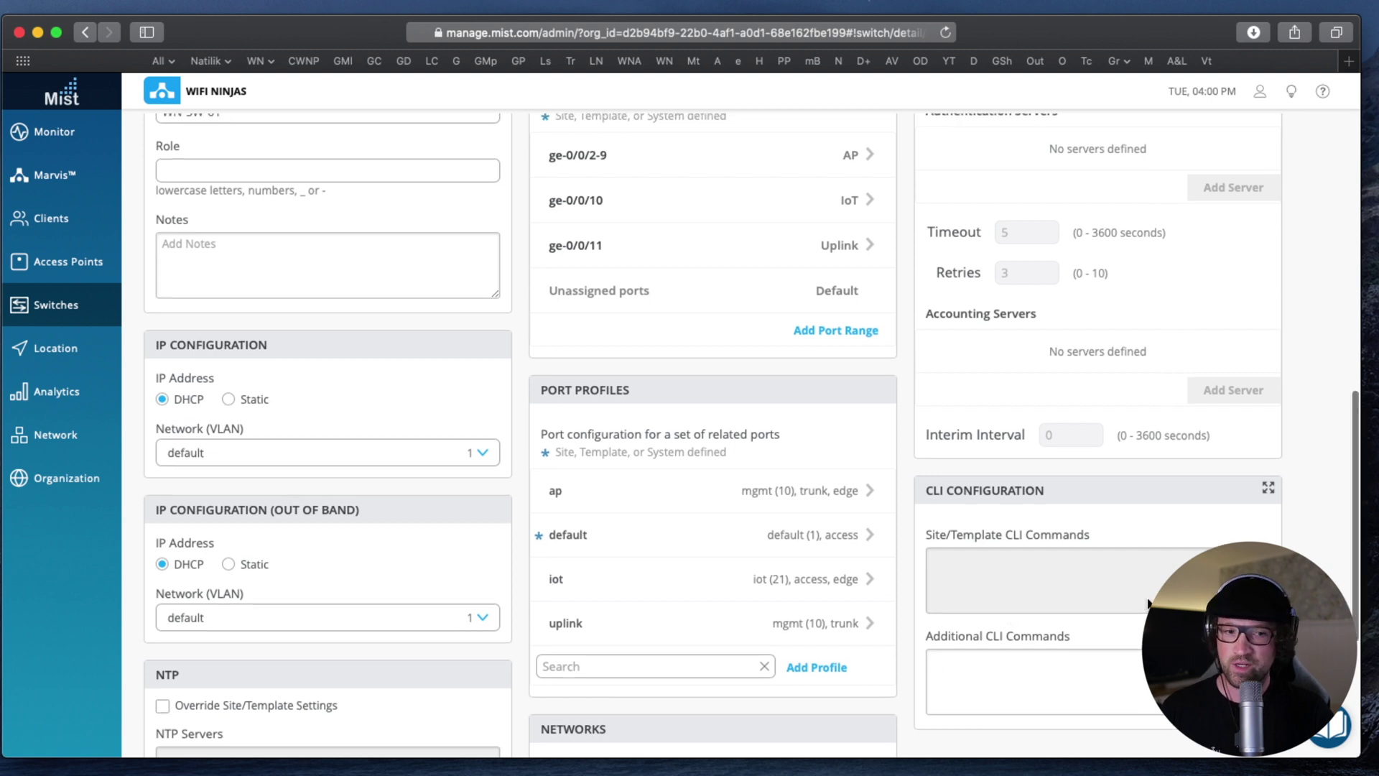
pyautogui.scroll(-1, 1149, 603)
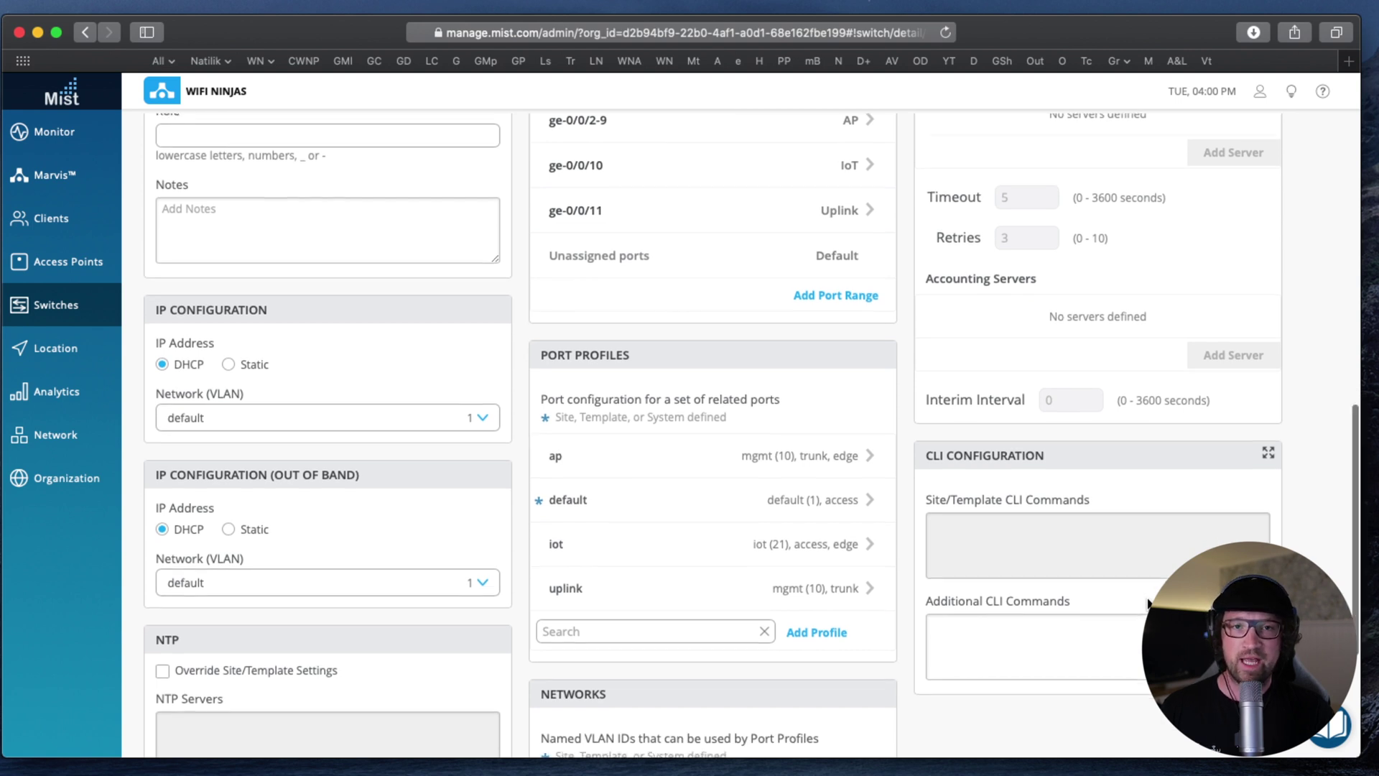
pyautogui.scroll(-1, 1149, 604)
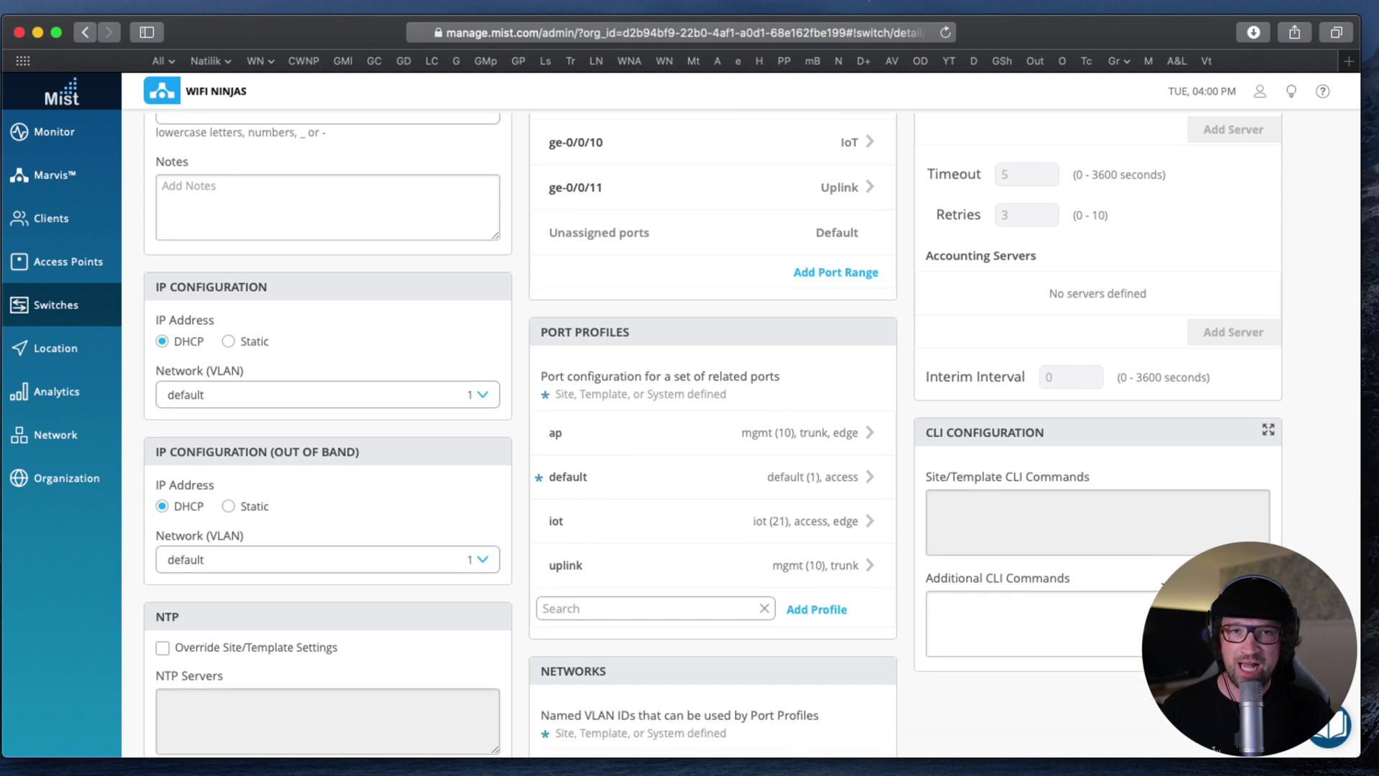
pyautogui.scroll(-1, 1149, 603)
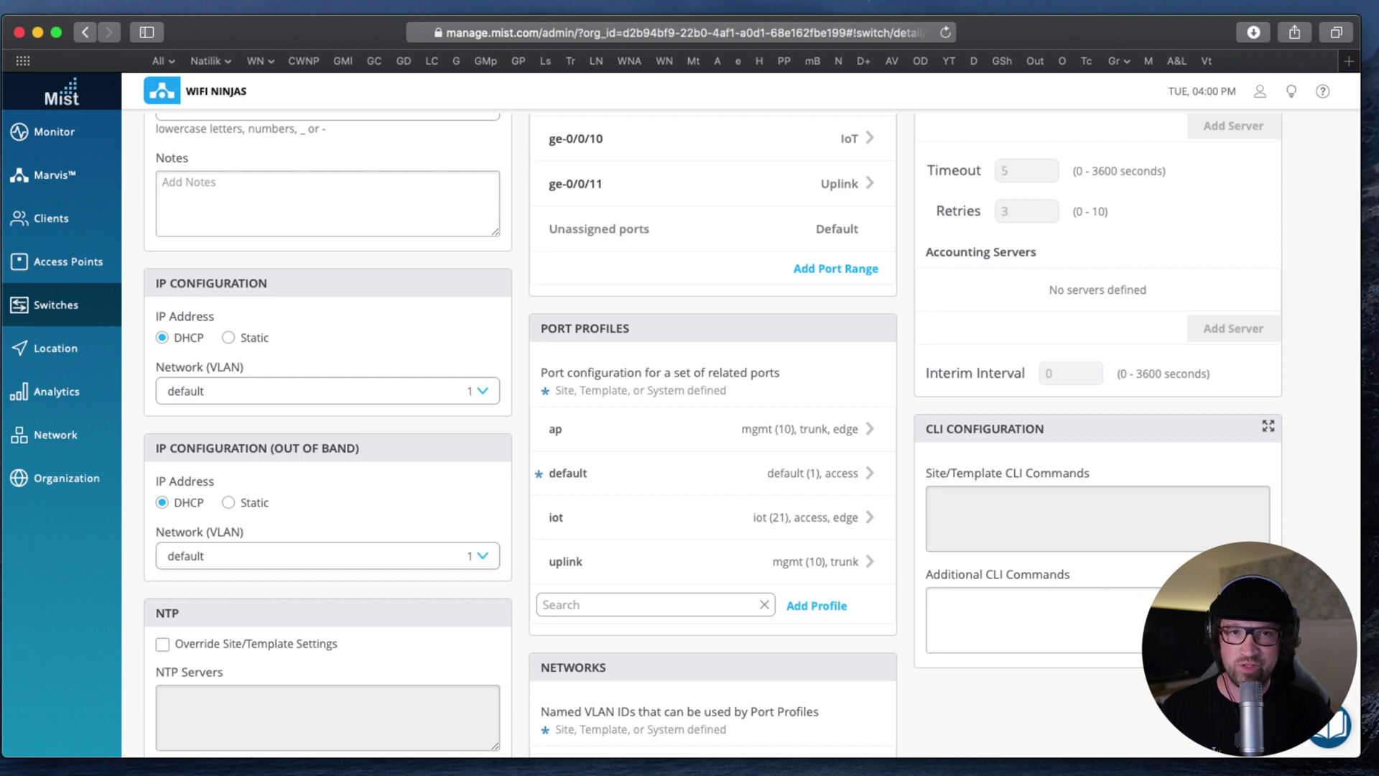
pyautogui.scroll(8, 1308, 532)
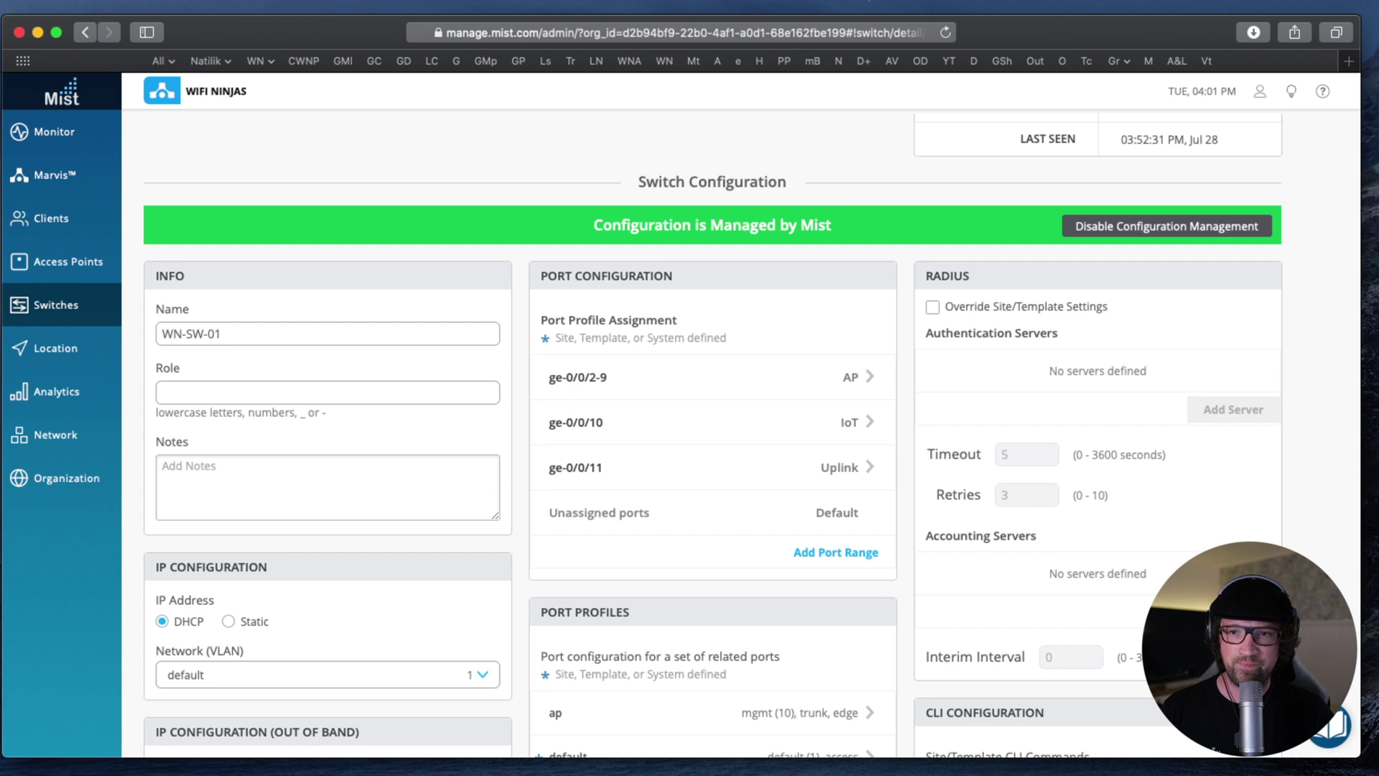
pyautogui.scroll(5, 1307, 532)
pyautogui.scroll(4, 713, 363)
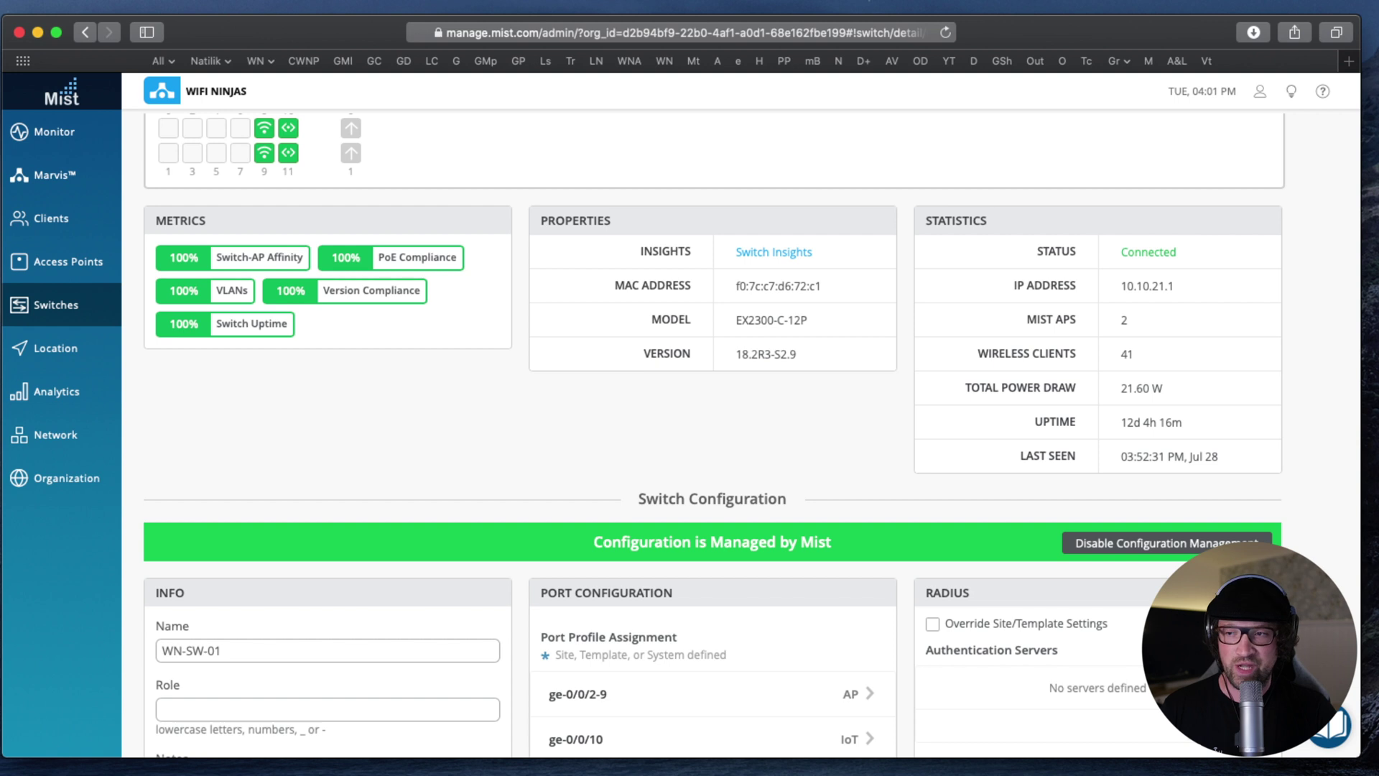
# - Open Switch Insights for WN-SW-01 and look over today's traffic, CPU and memory charts
pyautogui.moveTo(537, 262); pyautogui.dragTo(871, 256)
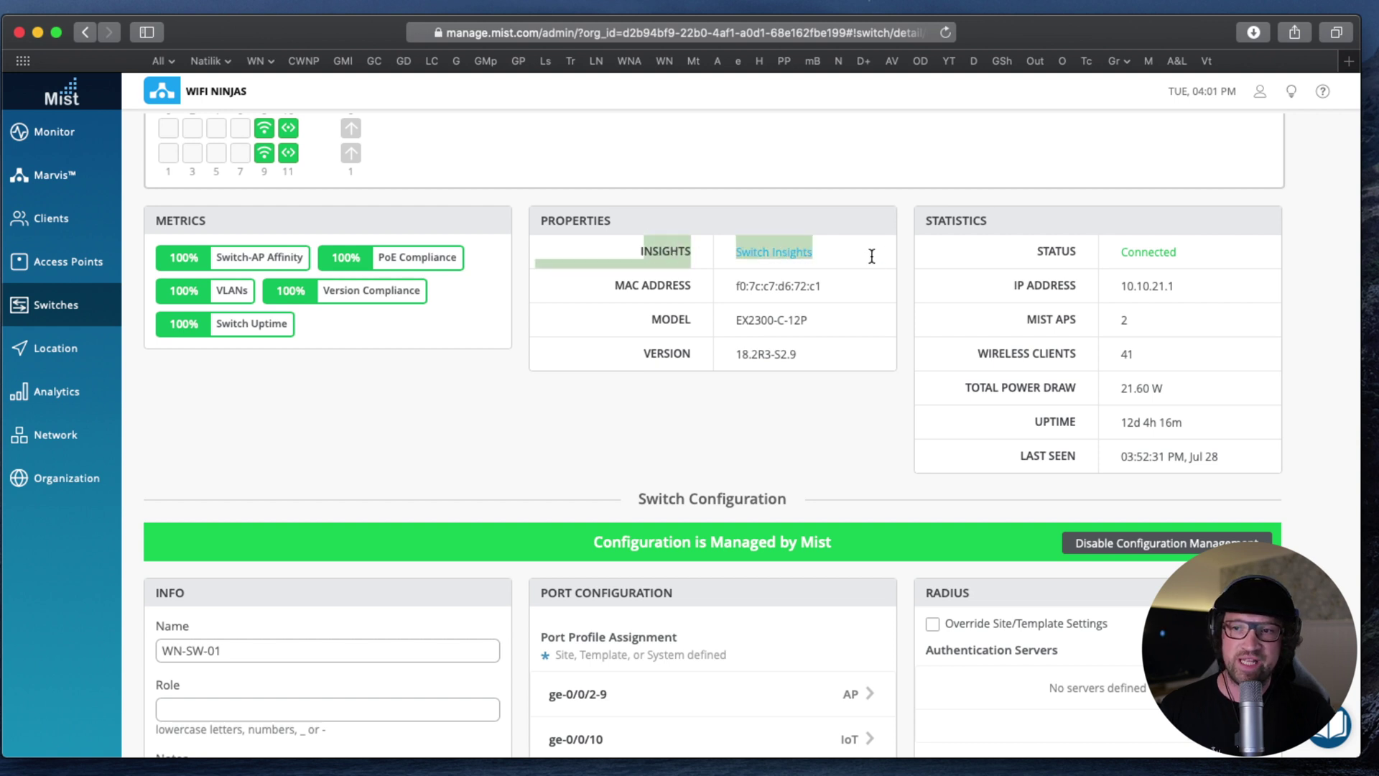
pyautogui.click(775, 253)
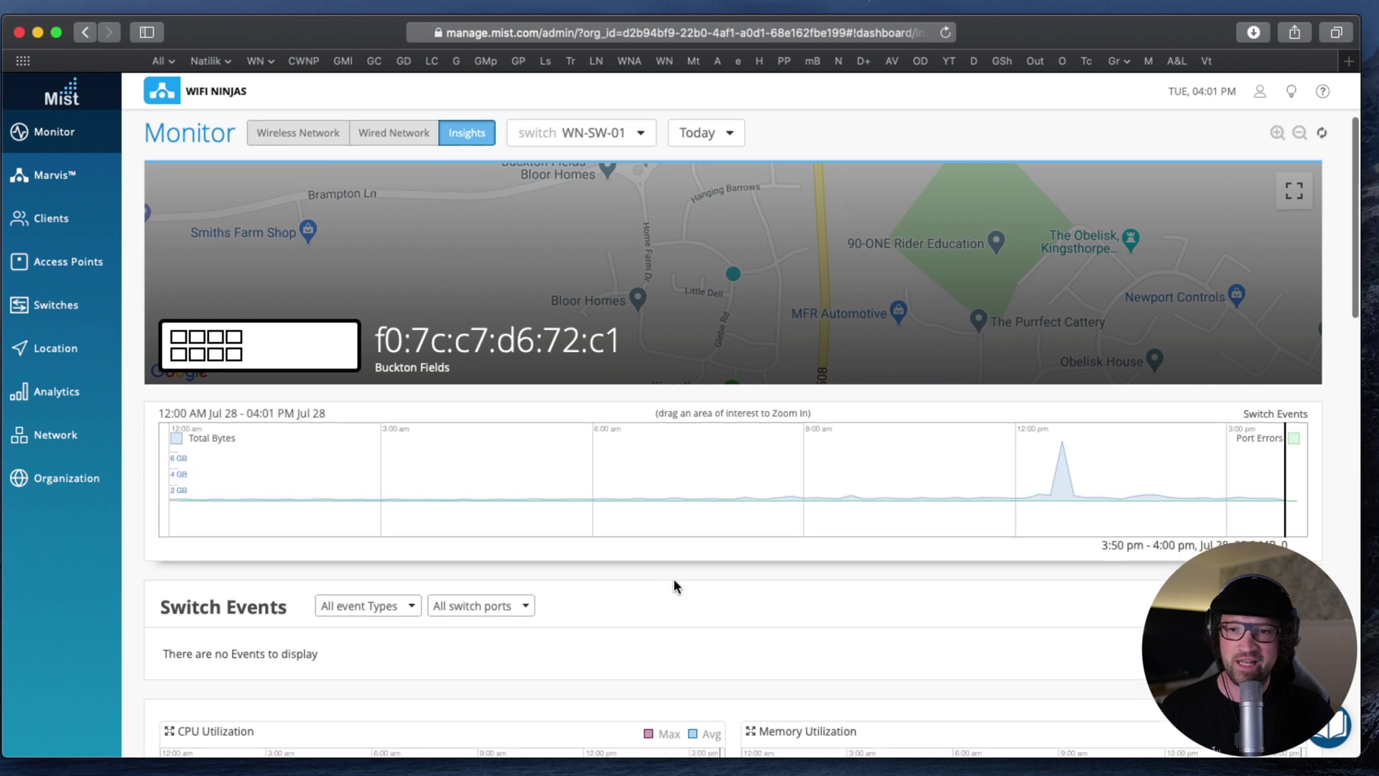
pyautogui.scroll(-3, 674, 579)
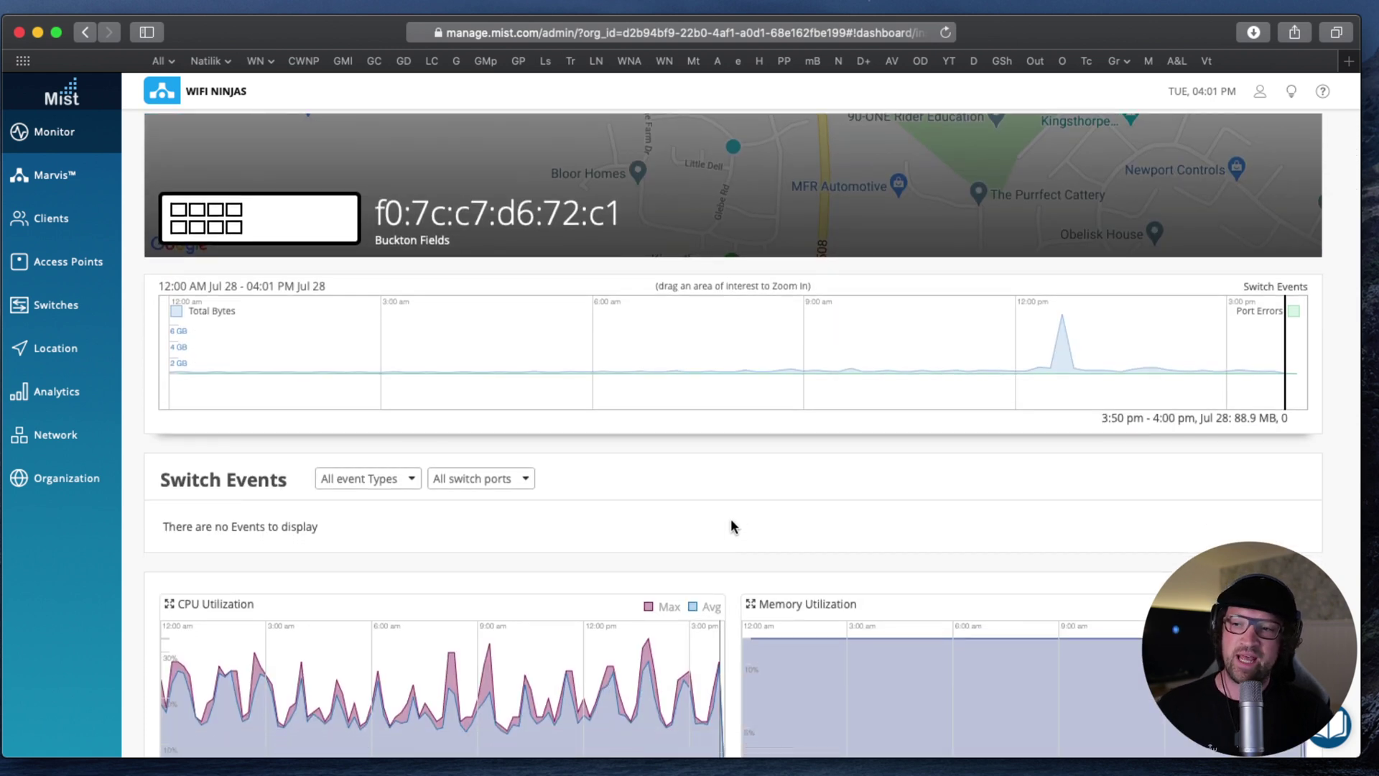
pyautogui.scroll(-5, 729, 493)
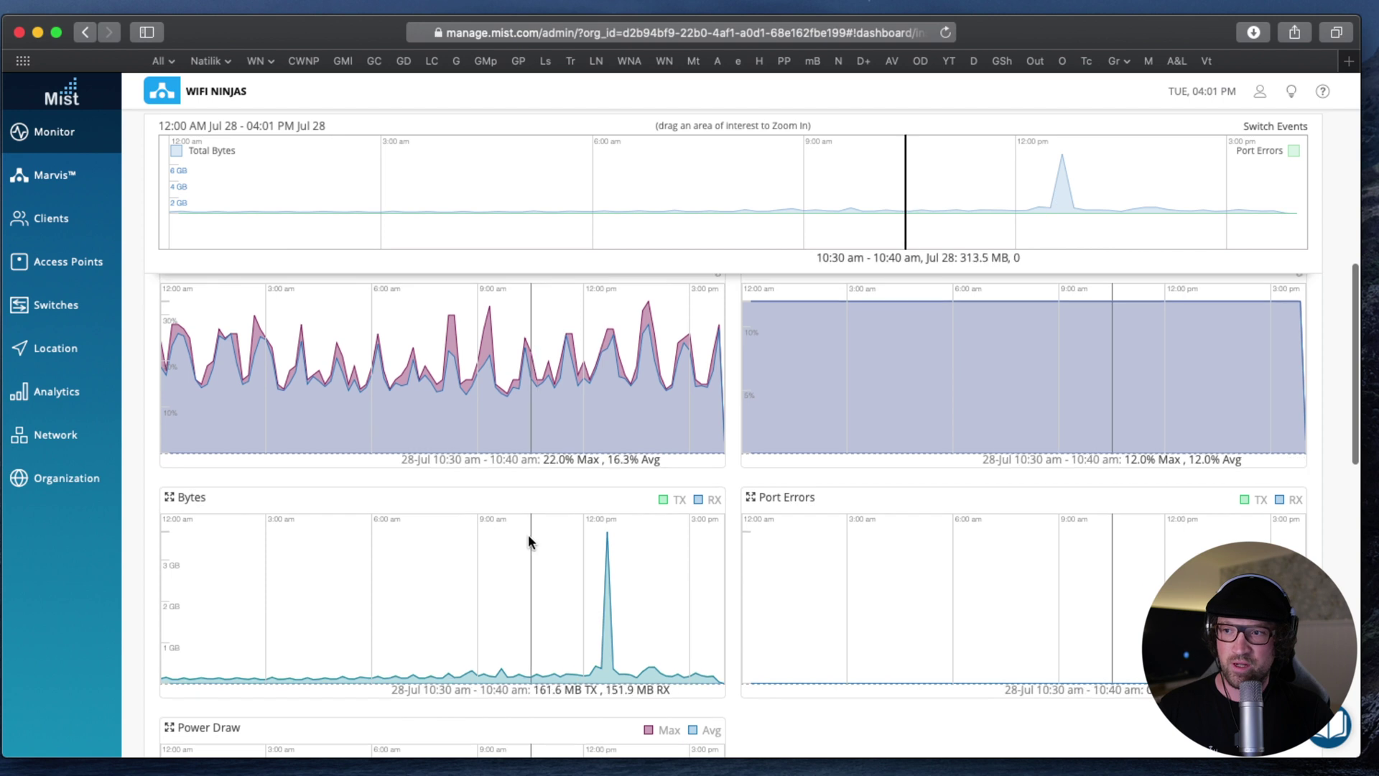
pyautogui.scroll(3, 530, 537)
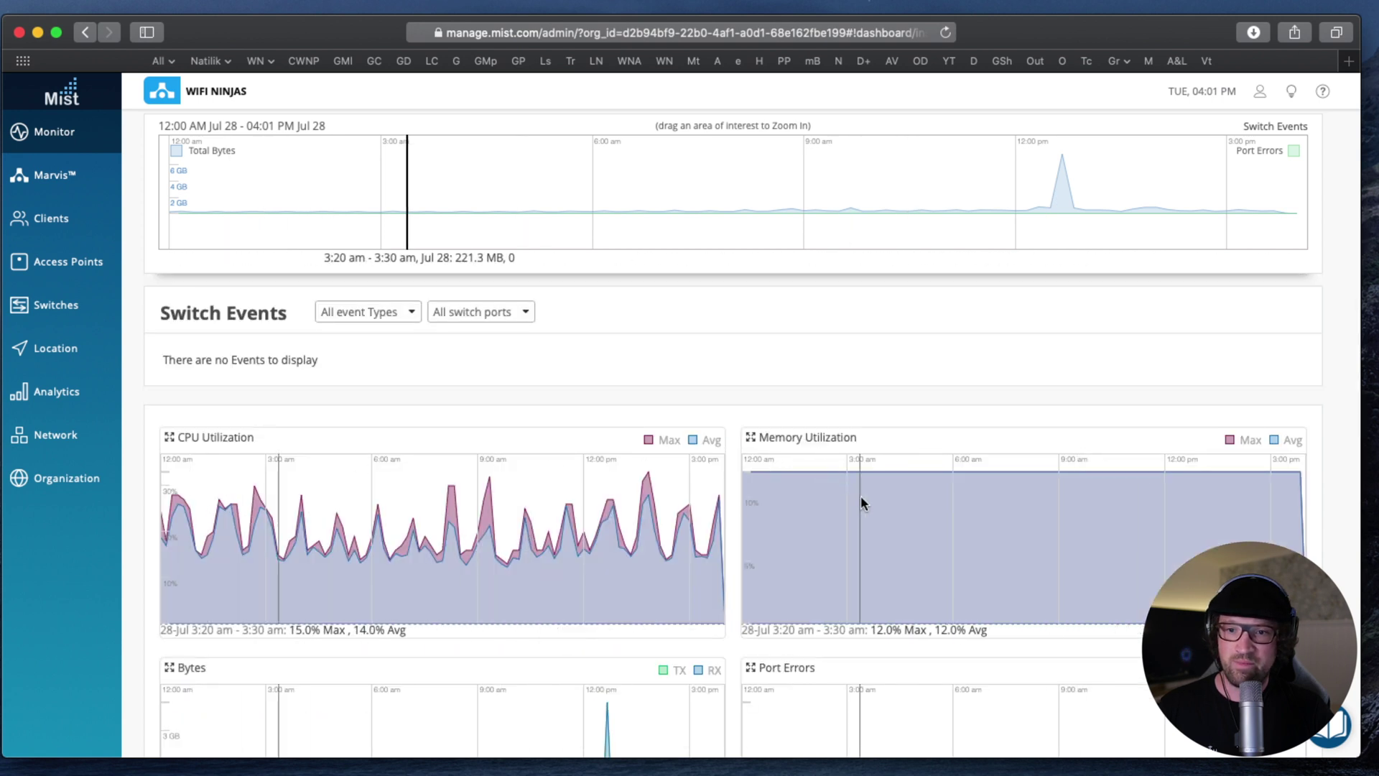
pyautogui.scroll(5, 861, 494)
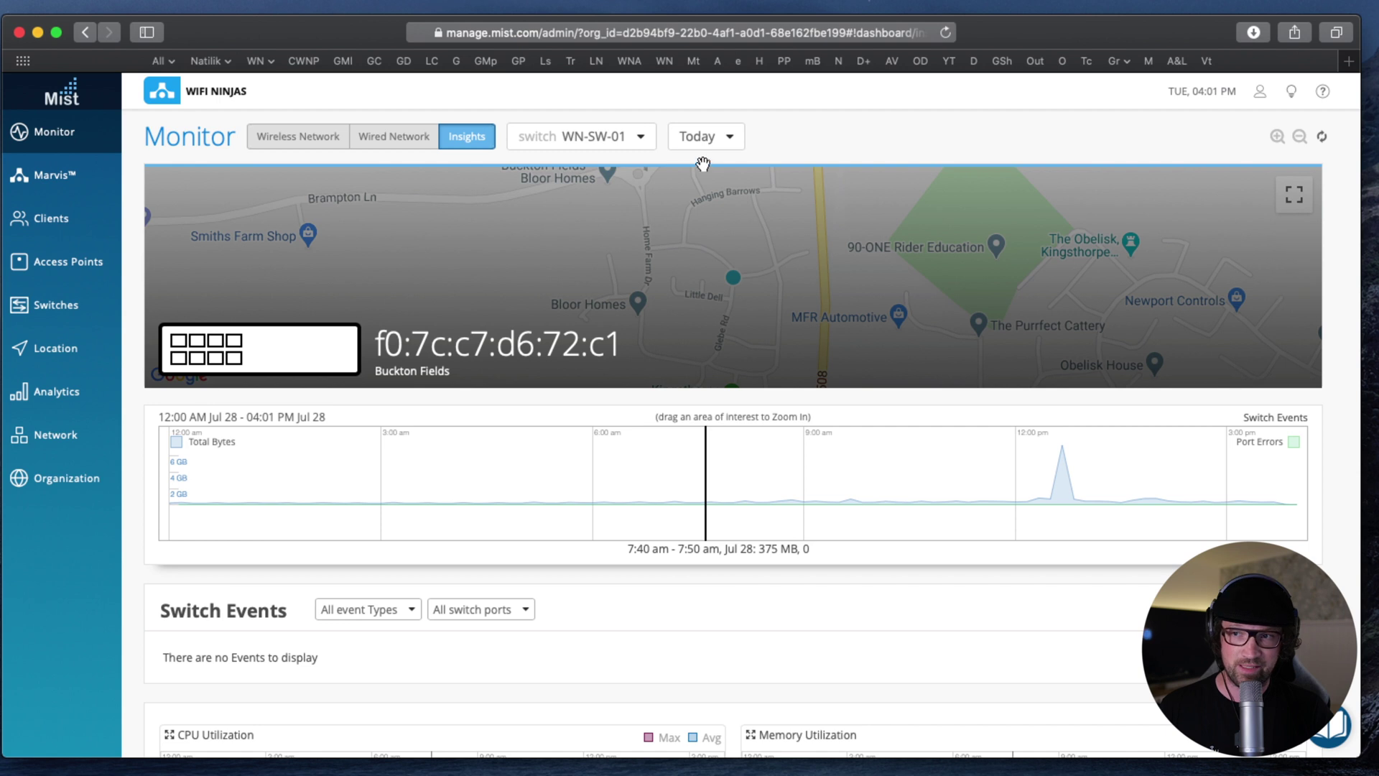
# - Switch the Insights range to Yesterday and jump to the events under timeline markers 5 and 4
pyautogui.click(709, 140)
pyautogui.click(684, 191)
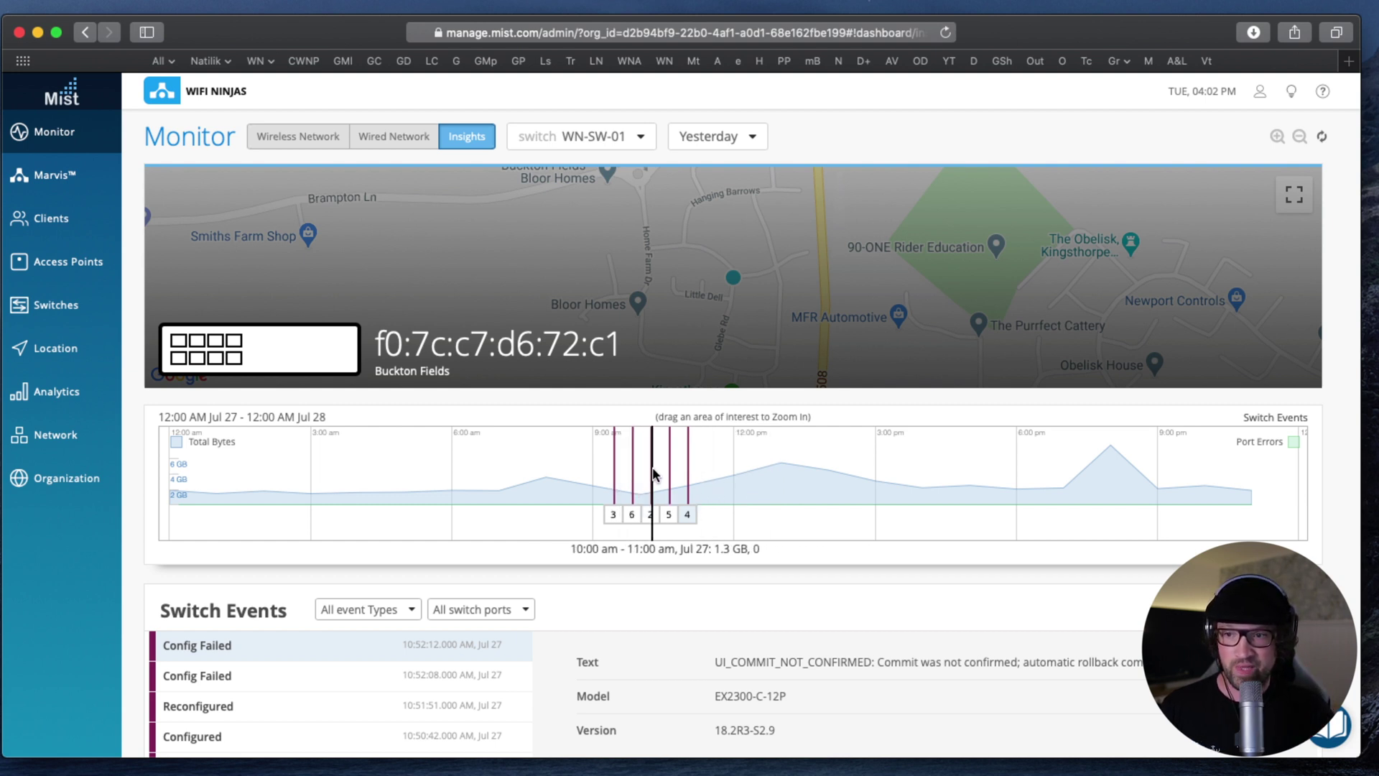
pyautogui.click(665, 514)
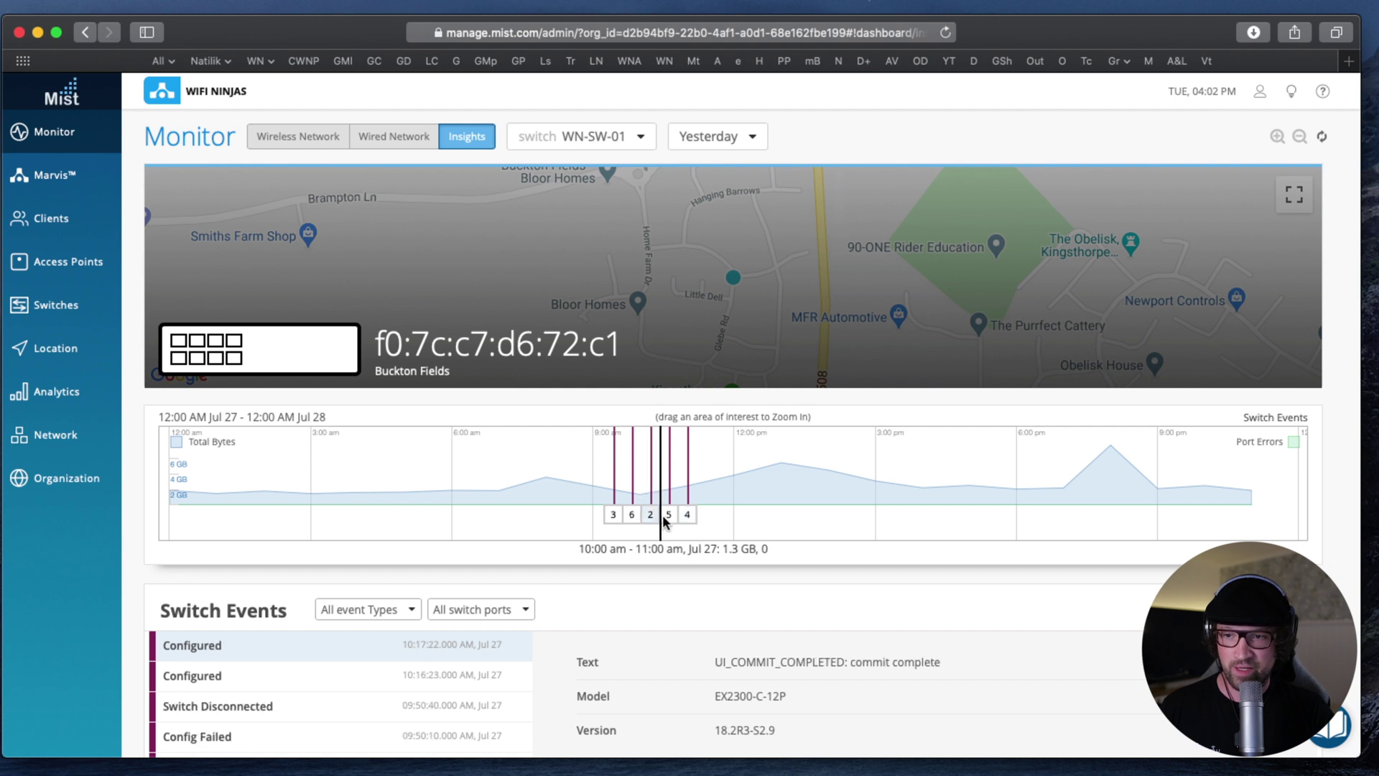
pyautogui.click(687, 515)
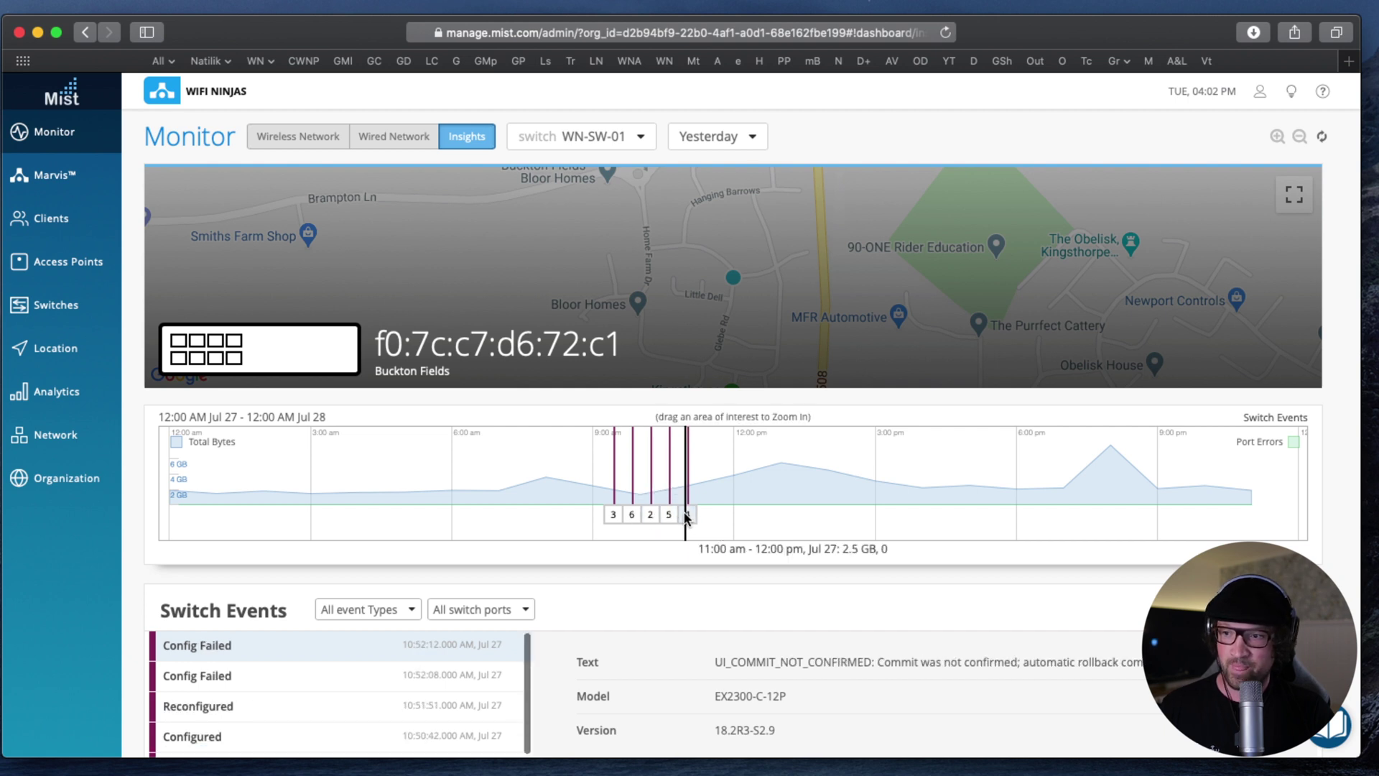
pyautogui.scroll(-5, 685, 514)
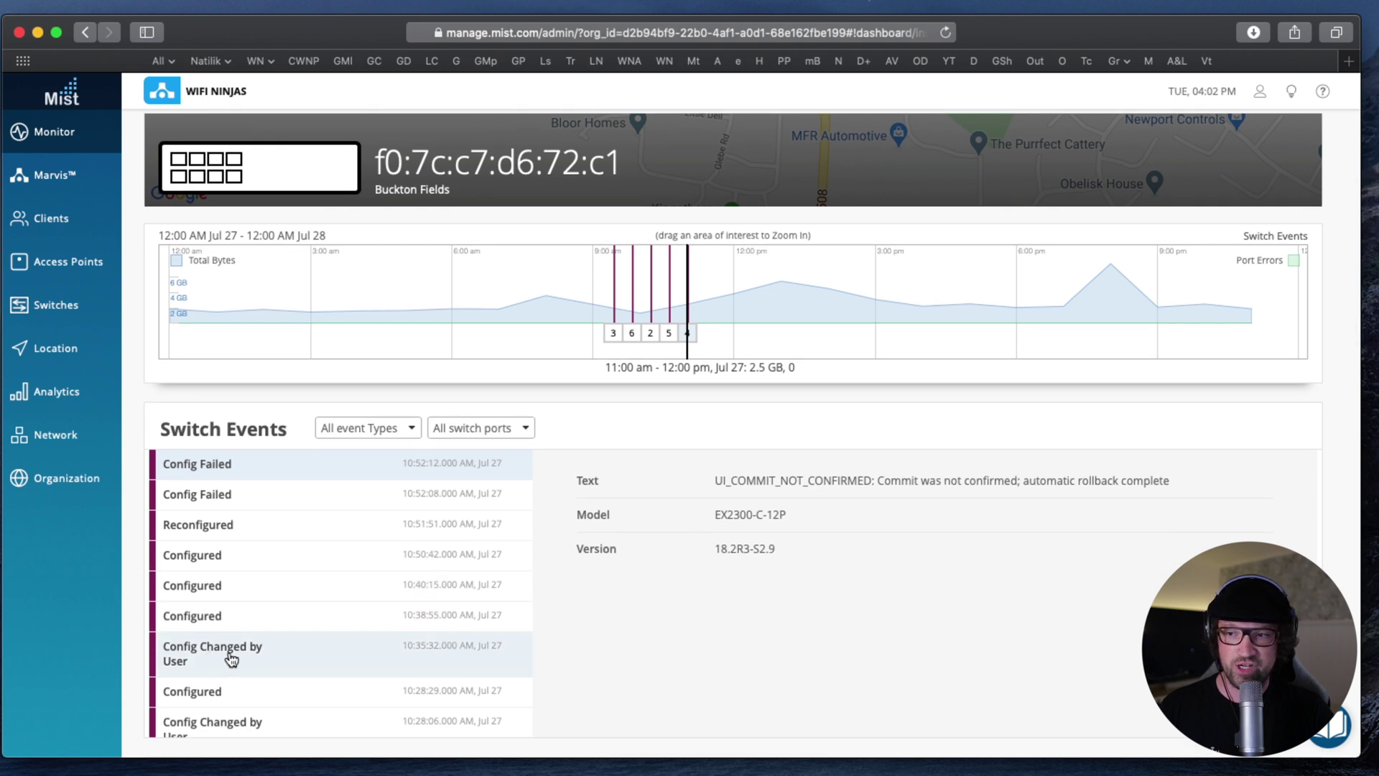
# - Read the details of the Configured, Reconfigured and Config Failed switch events
pyautogui.click(252, 587)
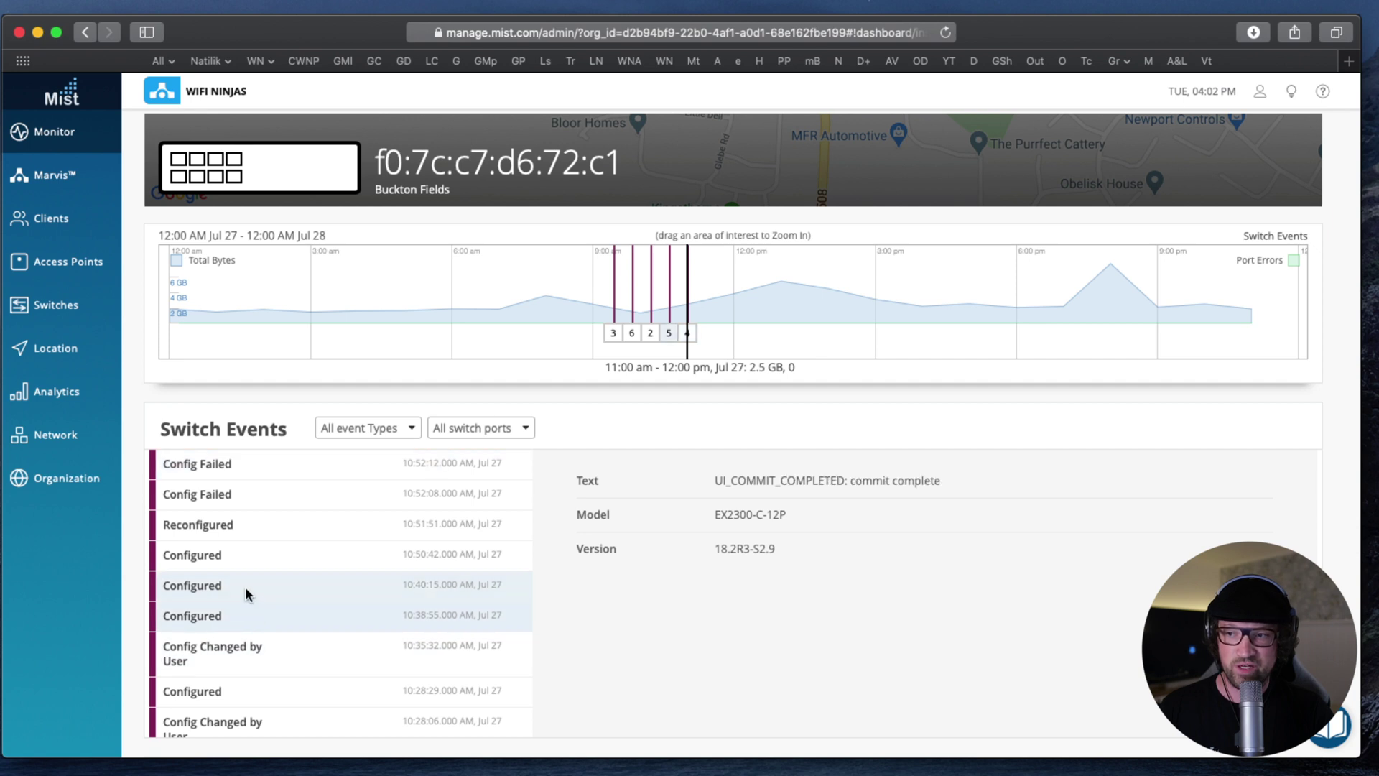
pyautogui.click(229, 533)
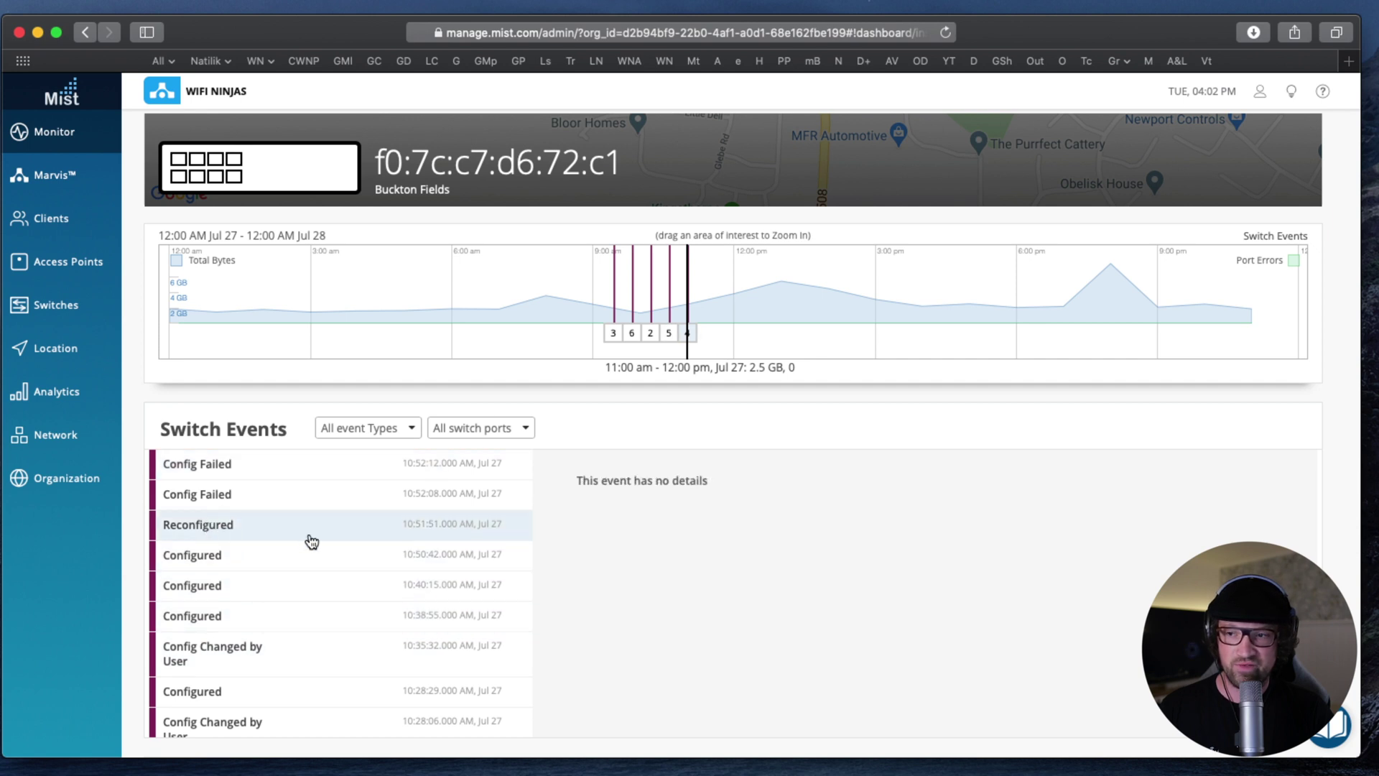
pyautogui.click(359, 570)
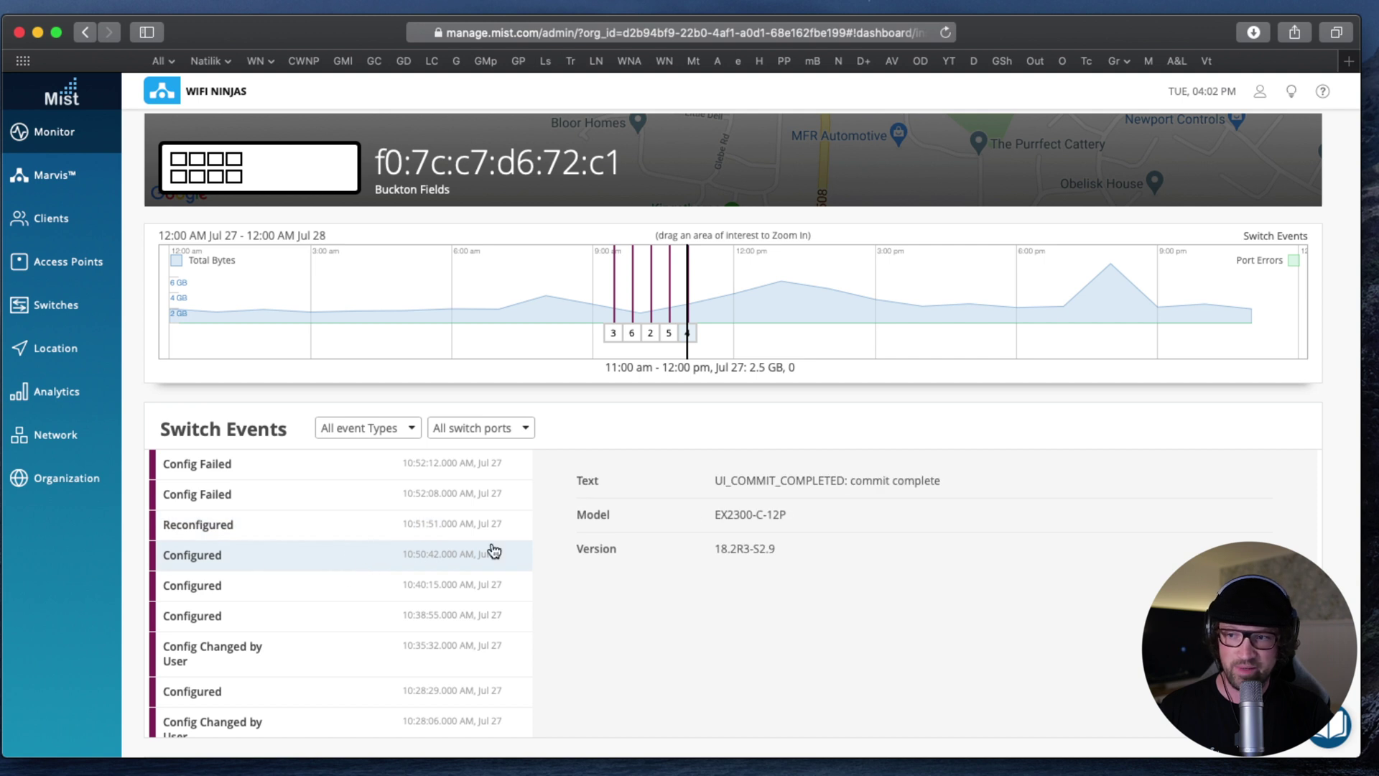
pyautogui.click(337, 548)
pyautogui.scroll(3, 414, 573)
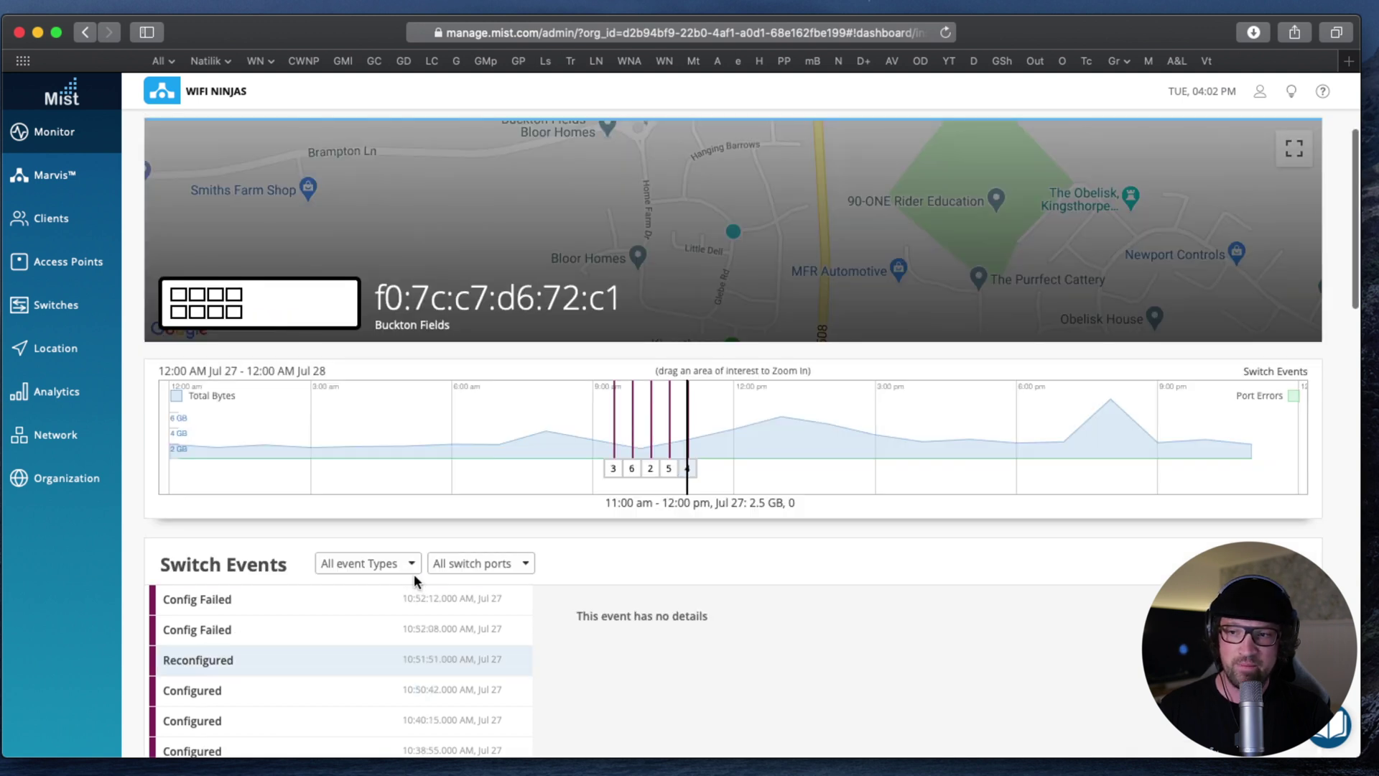
pyautogui.scroll(-2, 818, 632)
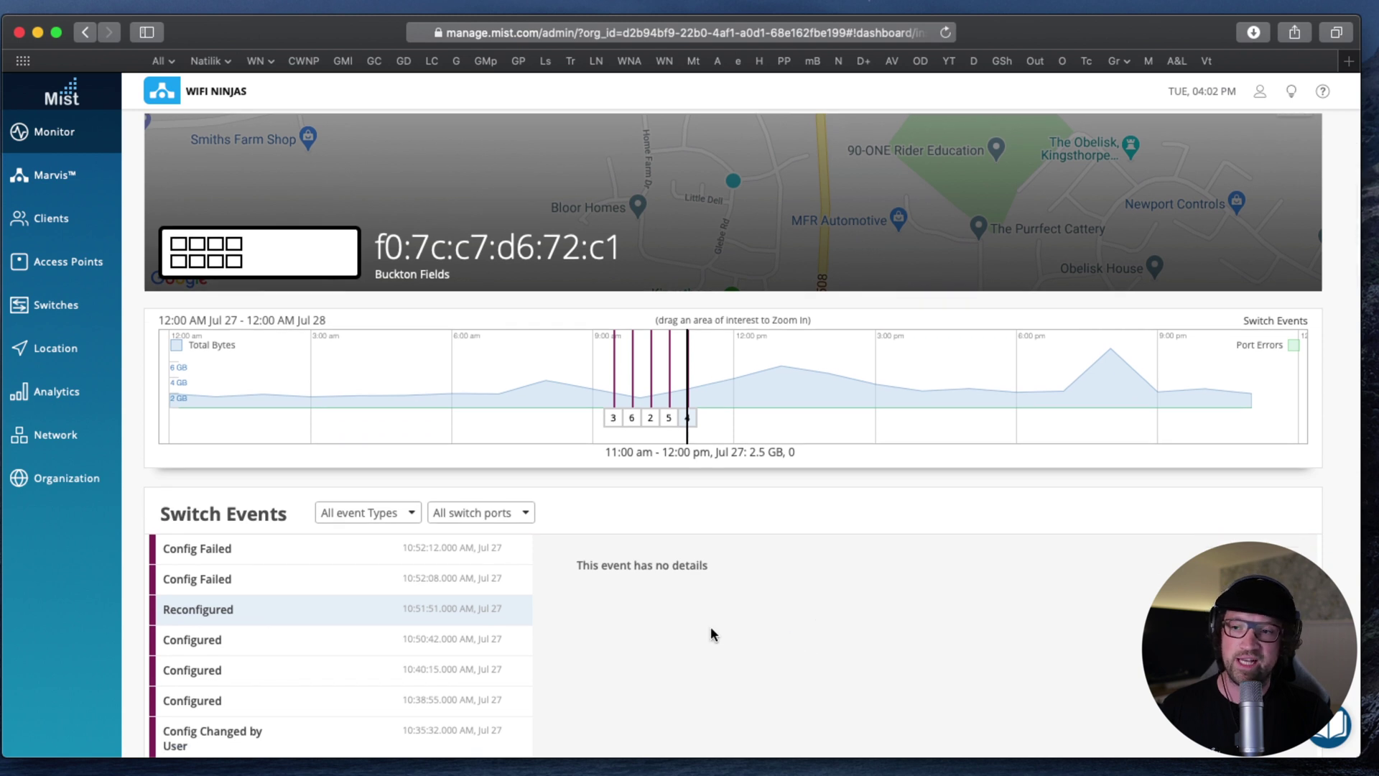
pyautogui.click(280, 586)
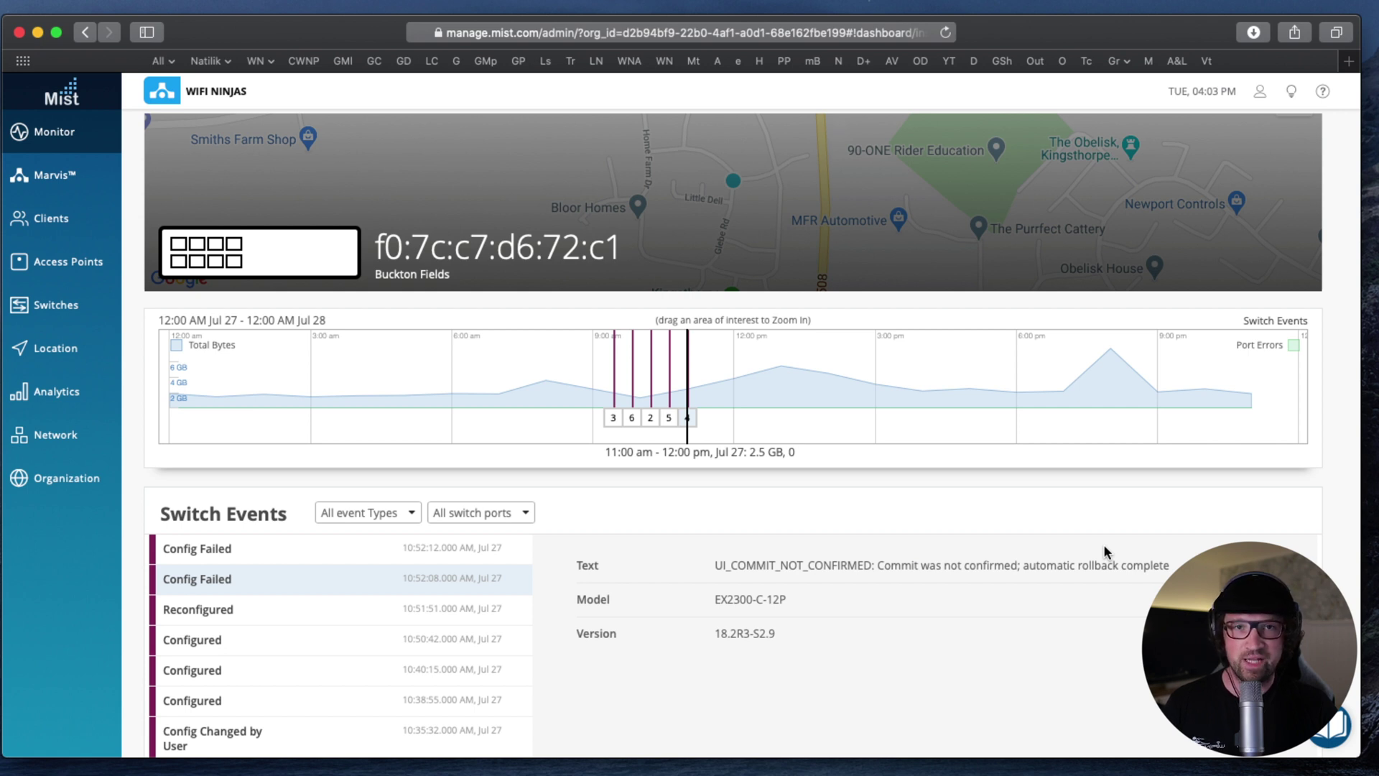
pyautogui.scroll(-5, 873, 592)
# - Return to WN-SW-01's detail page and scroll to its Mist-managed Switch Configuration
pyautogui.scroll(-3, 878, 592)
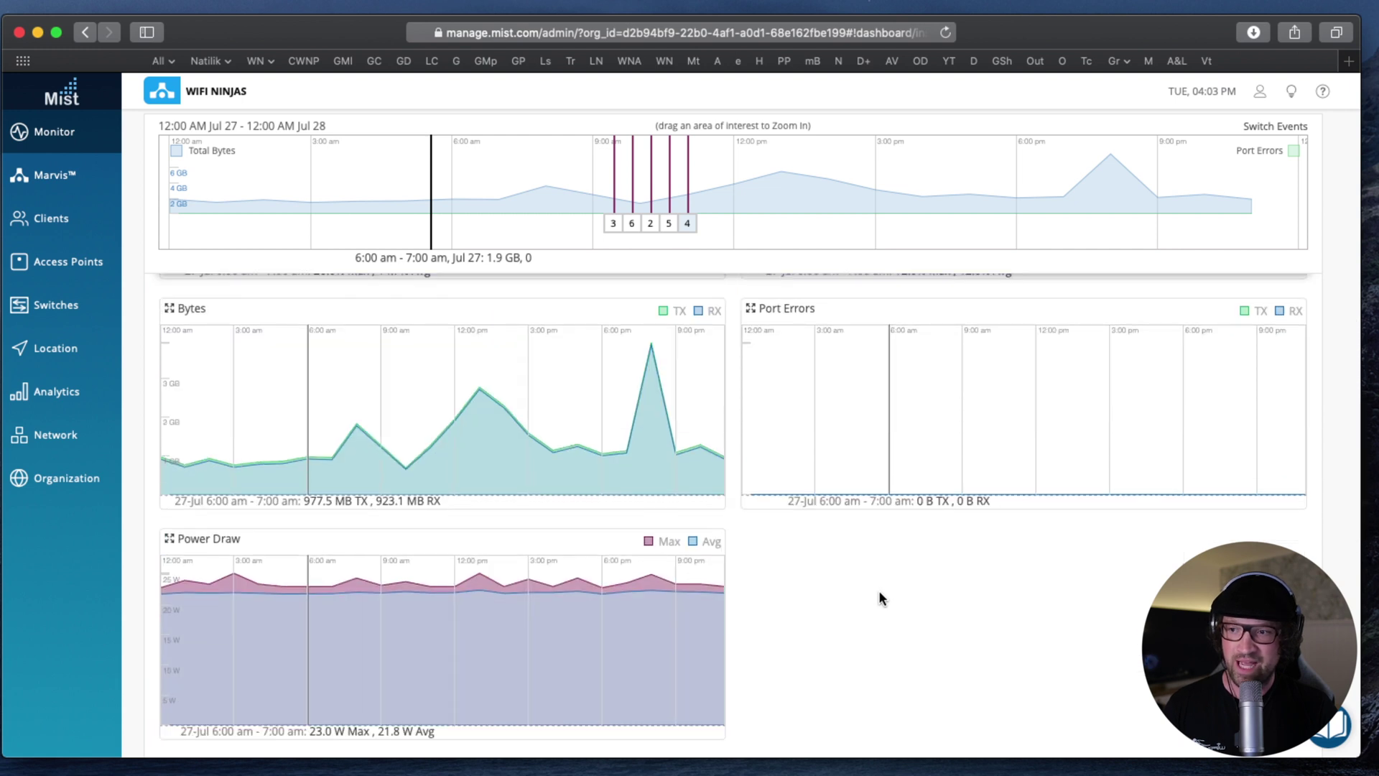
pyautogui.click(79, 316)
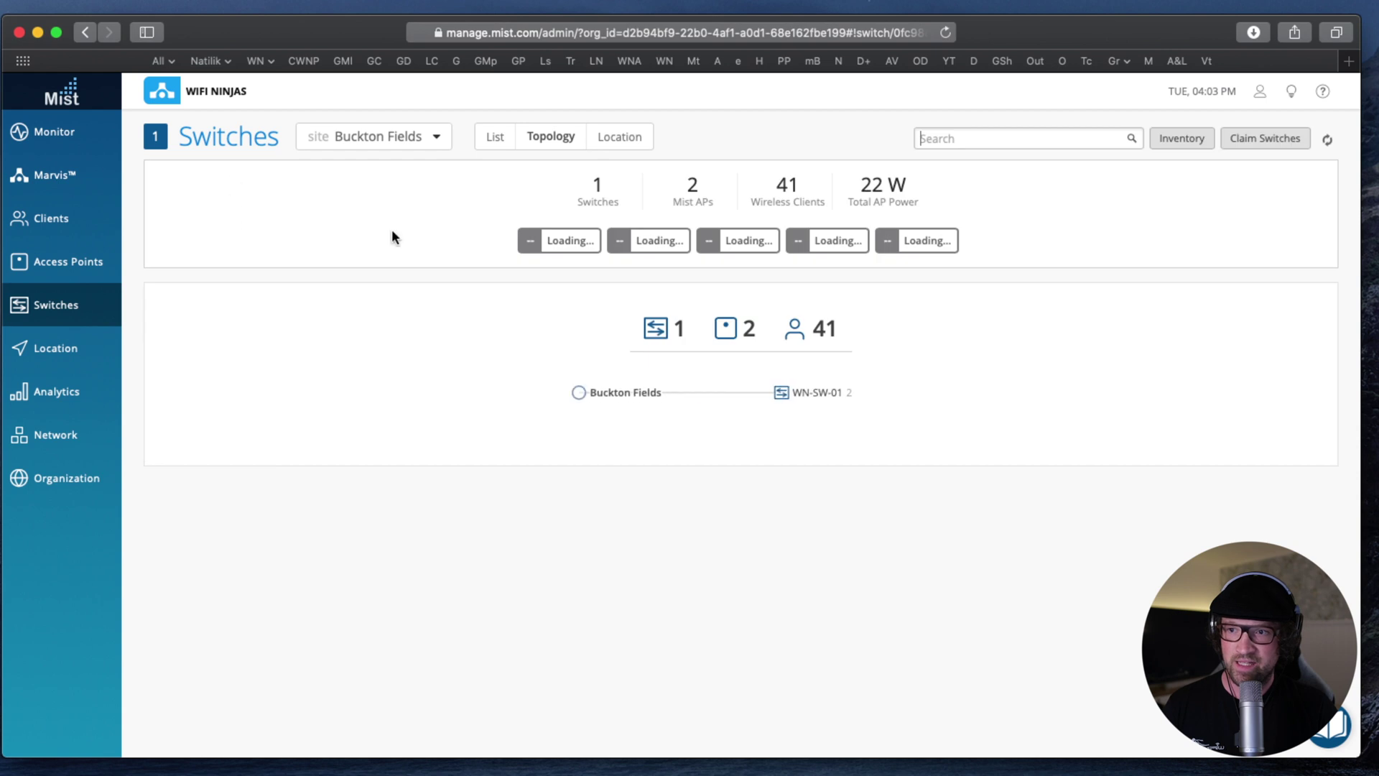
pyautogui.click(836, 396)
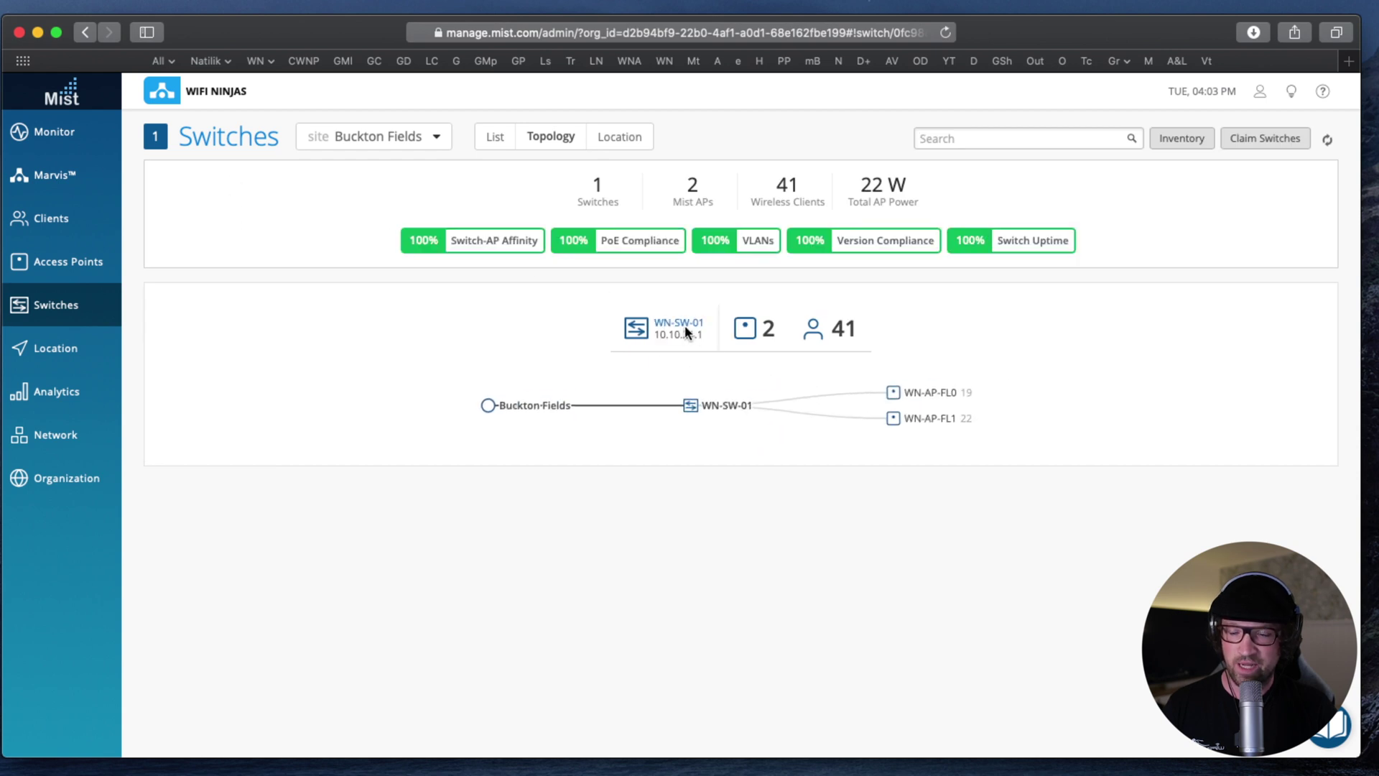
pyautogui.click(684, 330)
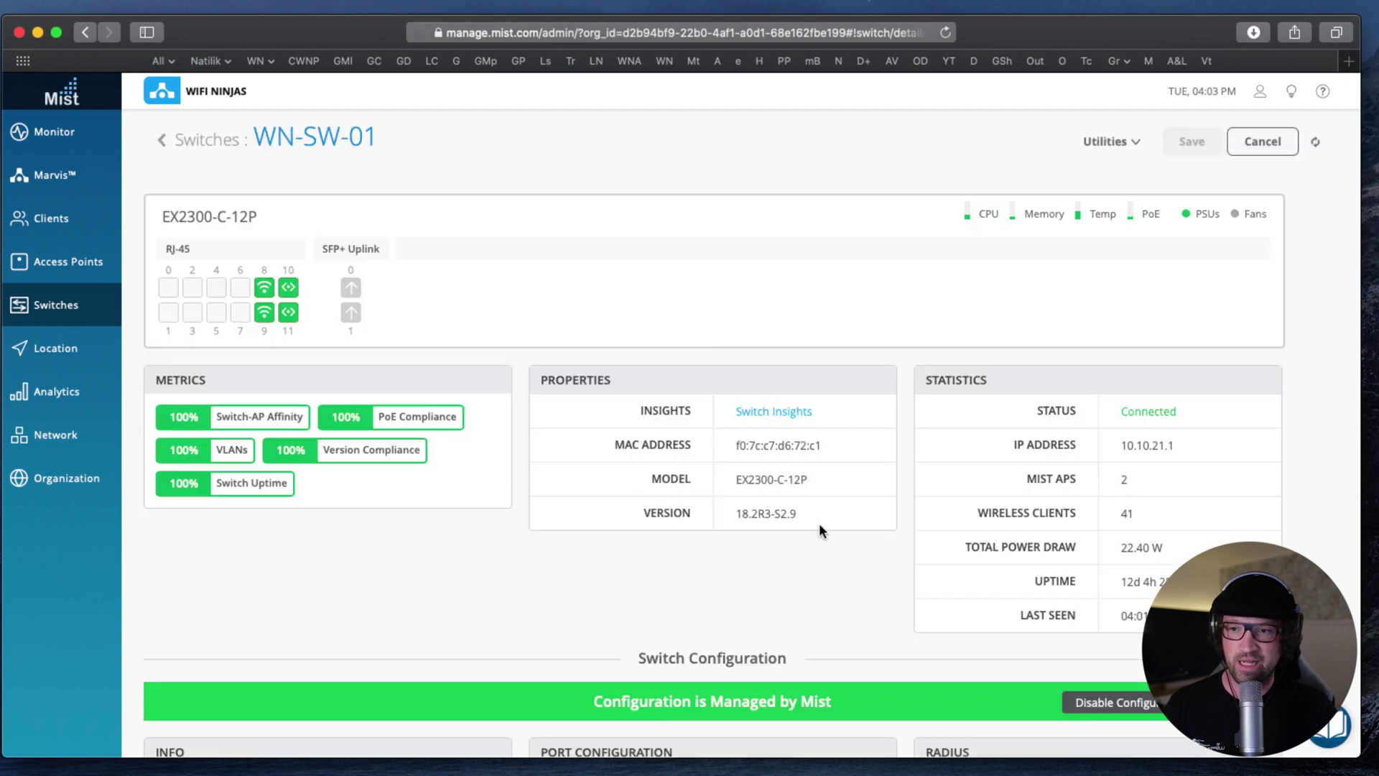
pyautogui.scroll(-8, 863, 530)
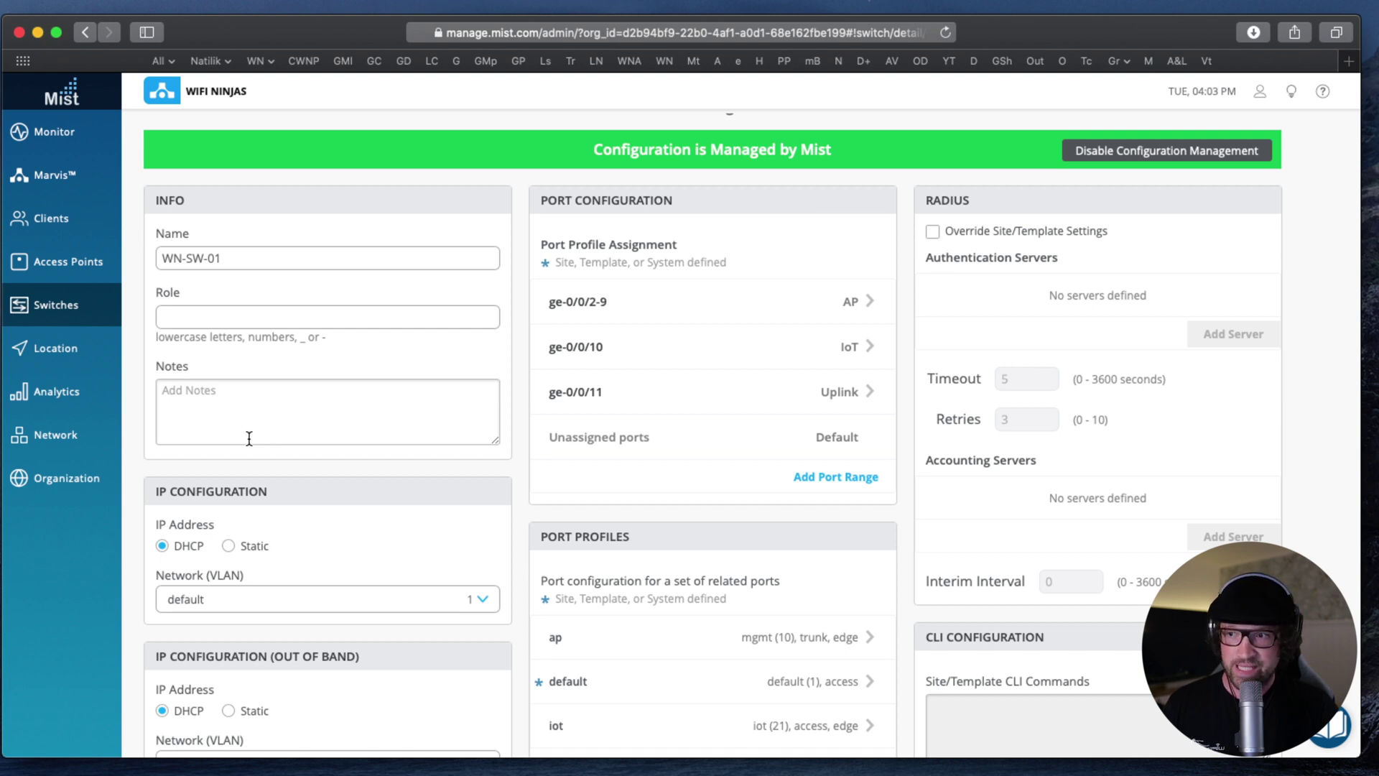
pyautogui.moveTo(70, 481)
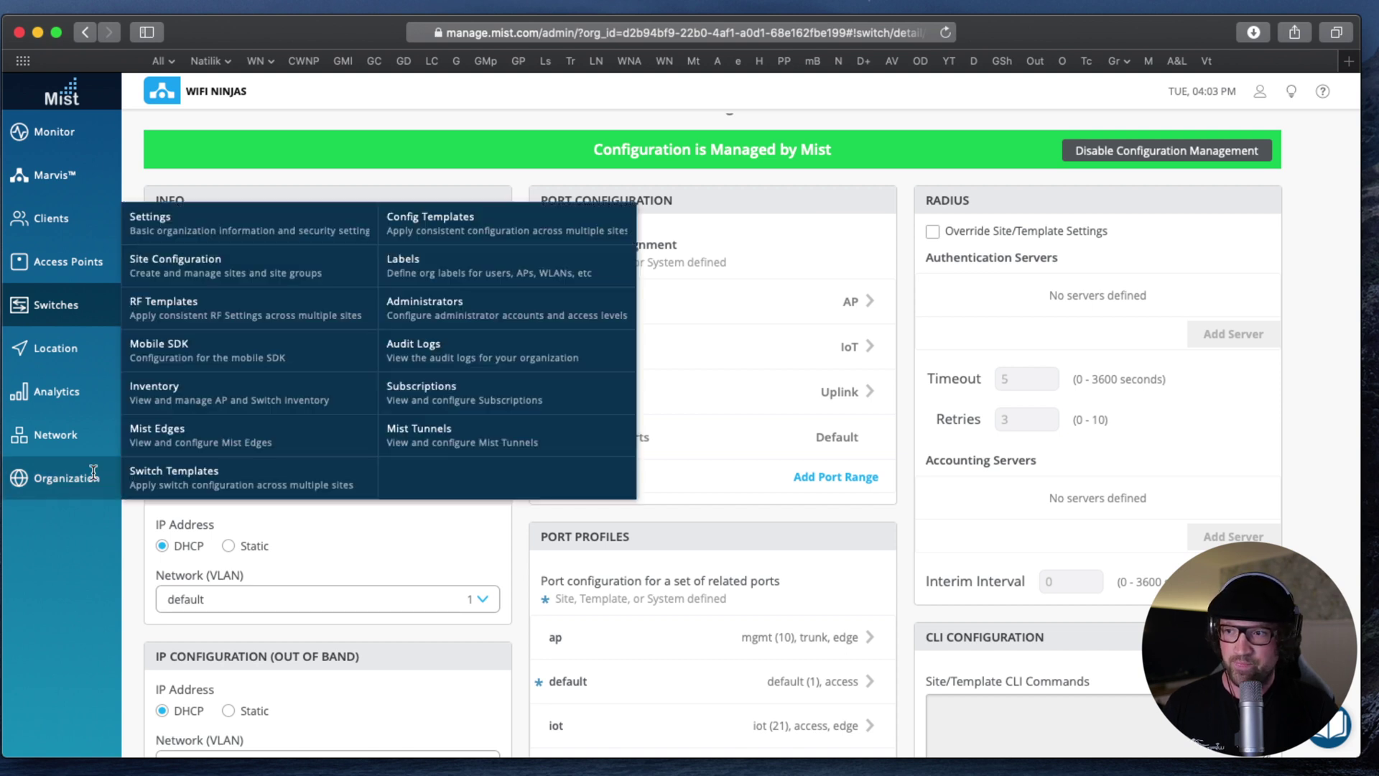
# - Open the WiFi Ninjas Test template from Switch Templates and review its port profiles
pyautogui.click(219, 489)
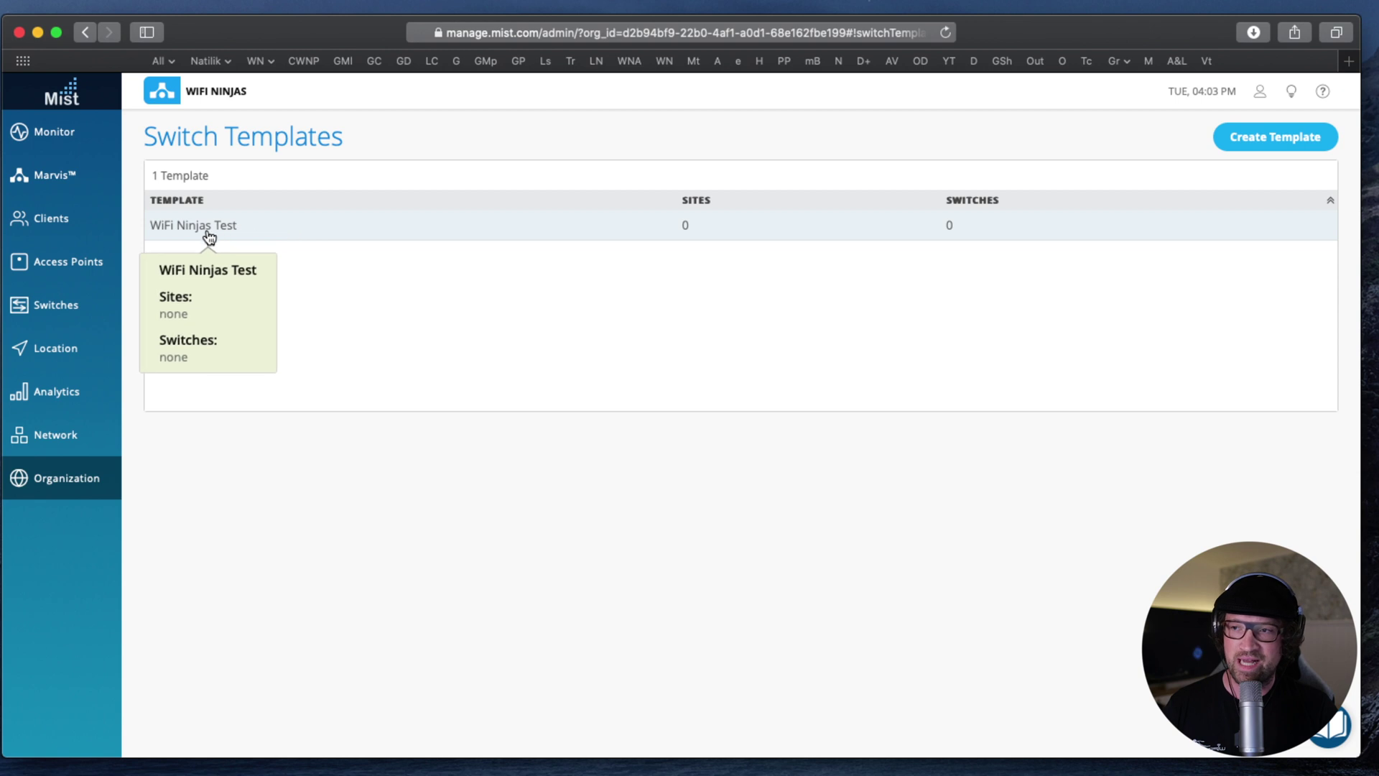
pyautogui.click(252, 229)
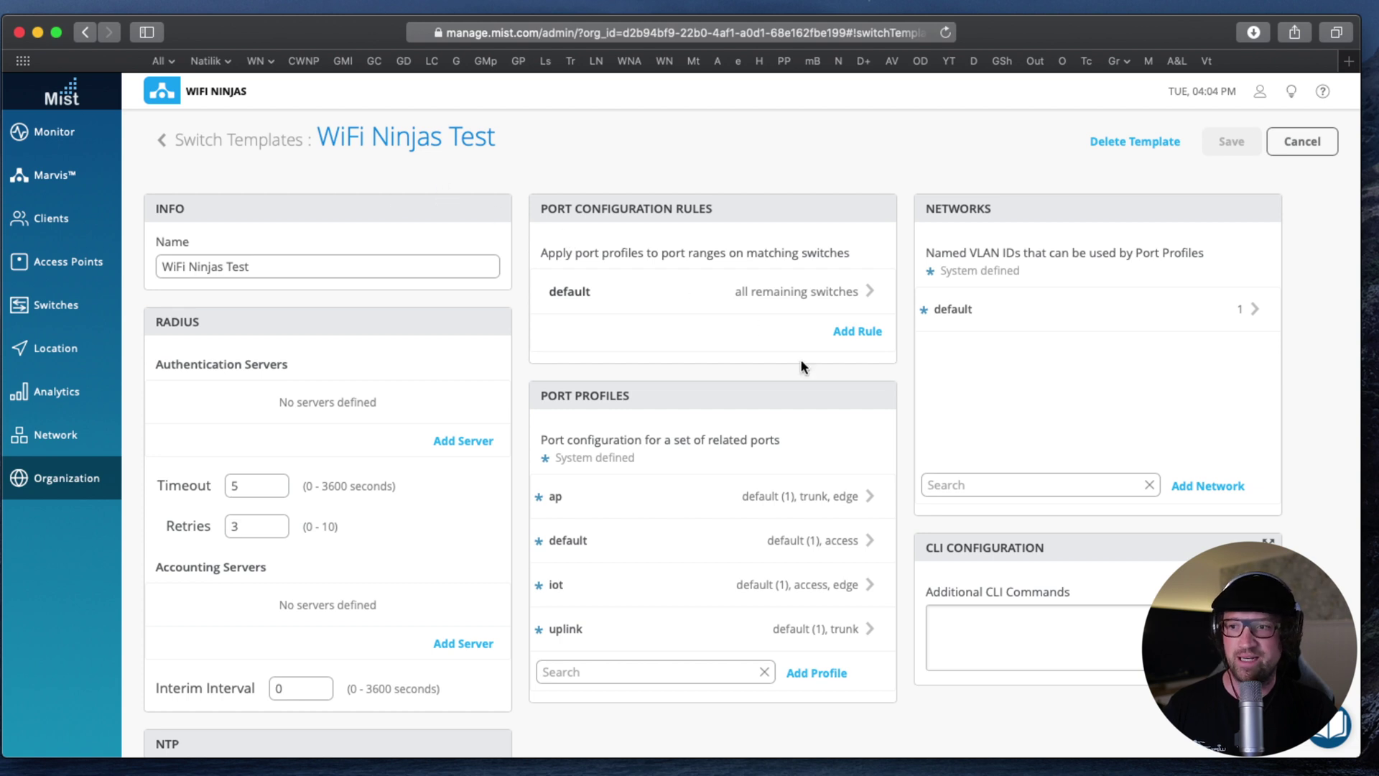
pyautogui.scroll(-3, 789, 372)
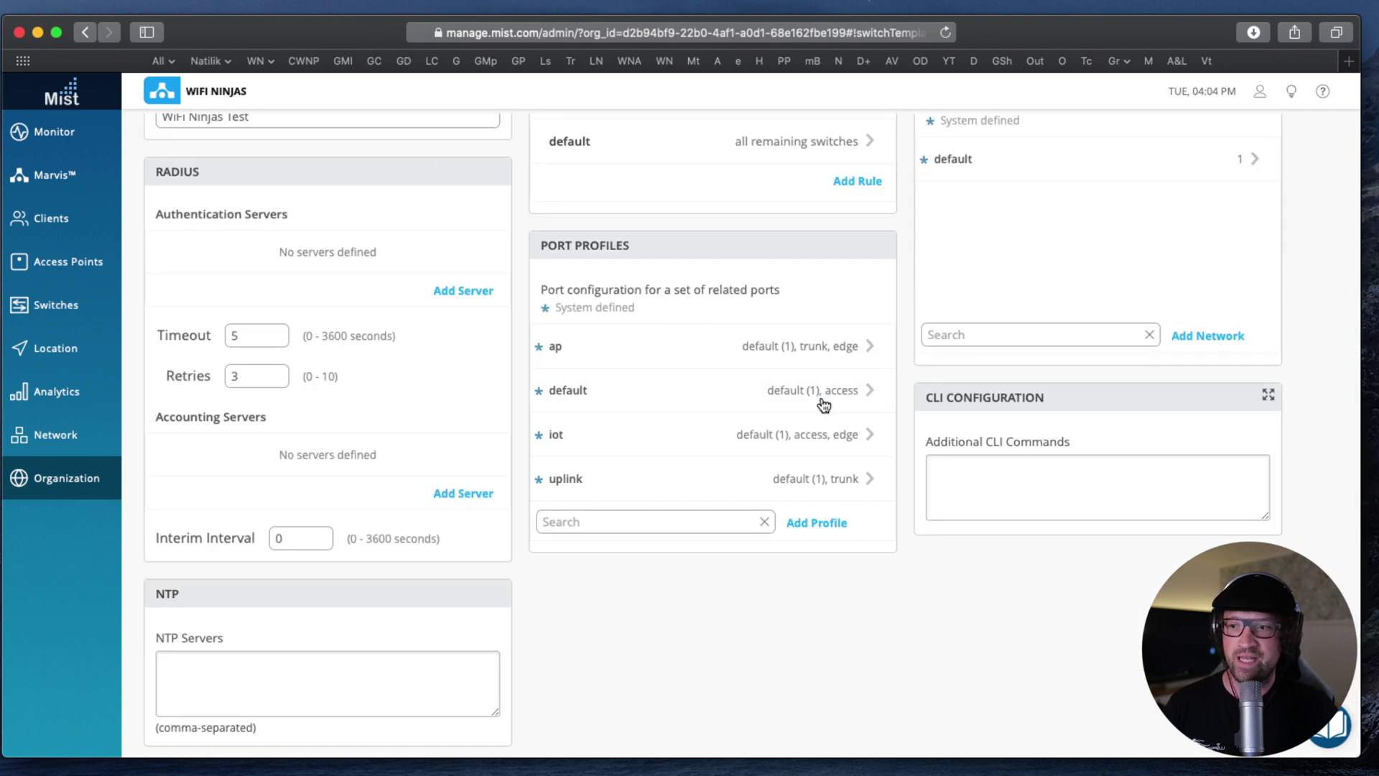
pyautogui.scroll(3, 1095, 468)
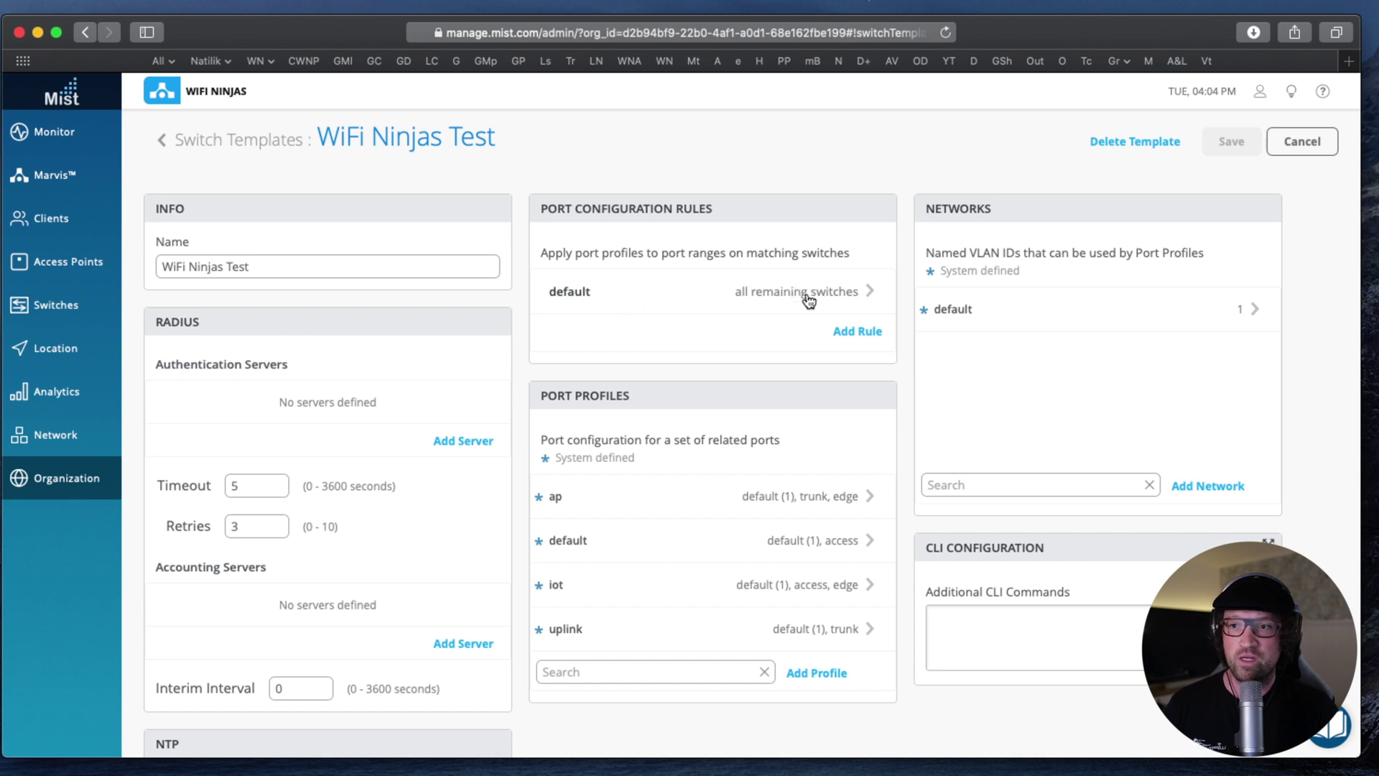
# - Add a new port configuration rule matching on switch name prefix, role and model
pyautogui.click(851, 335)
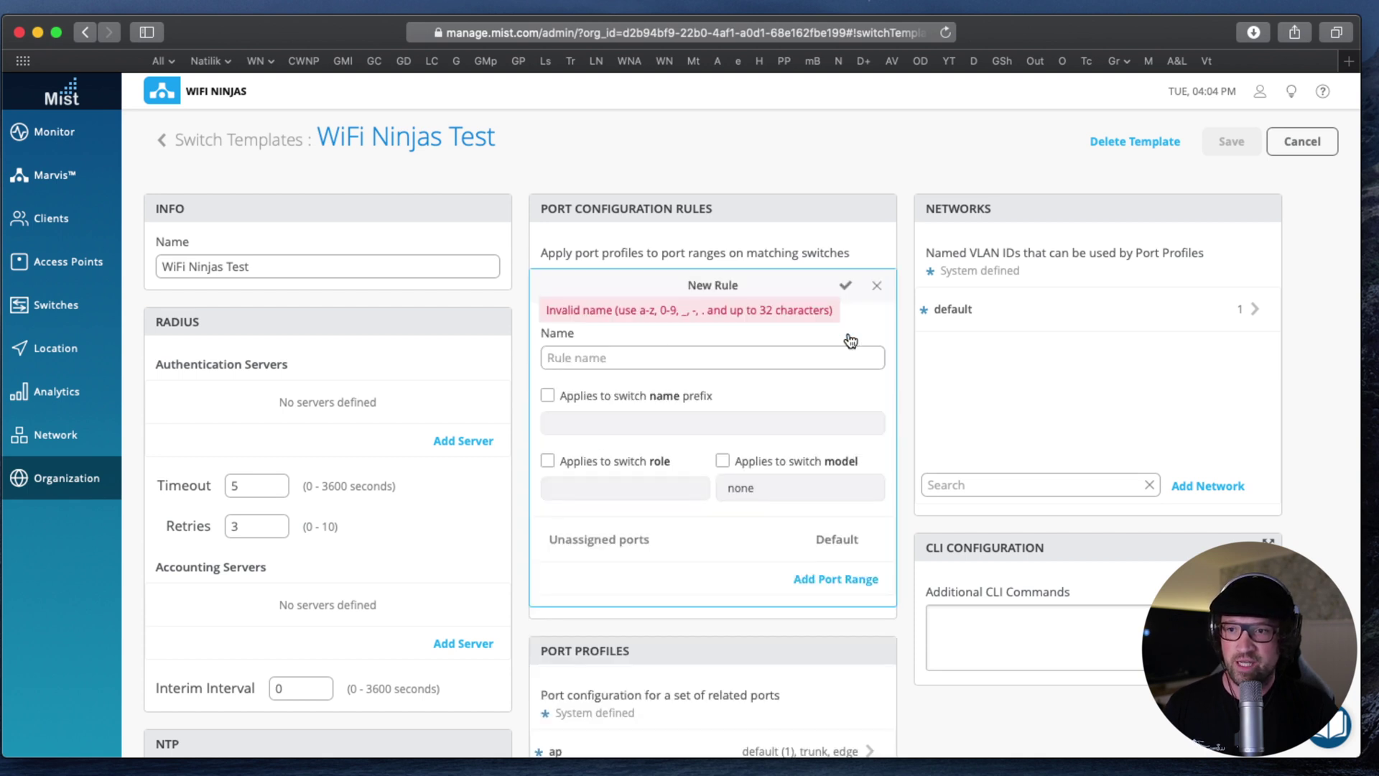
pyautogui.click(548, 395)
pyautogui.click(548, 463)
pyautogui.click(728, 461)
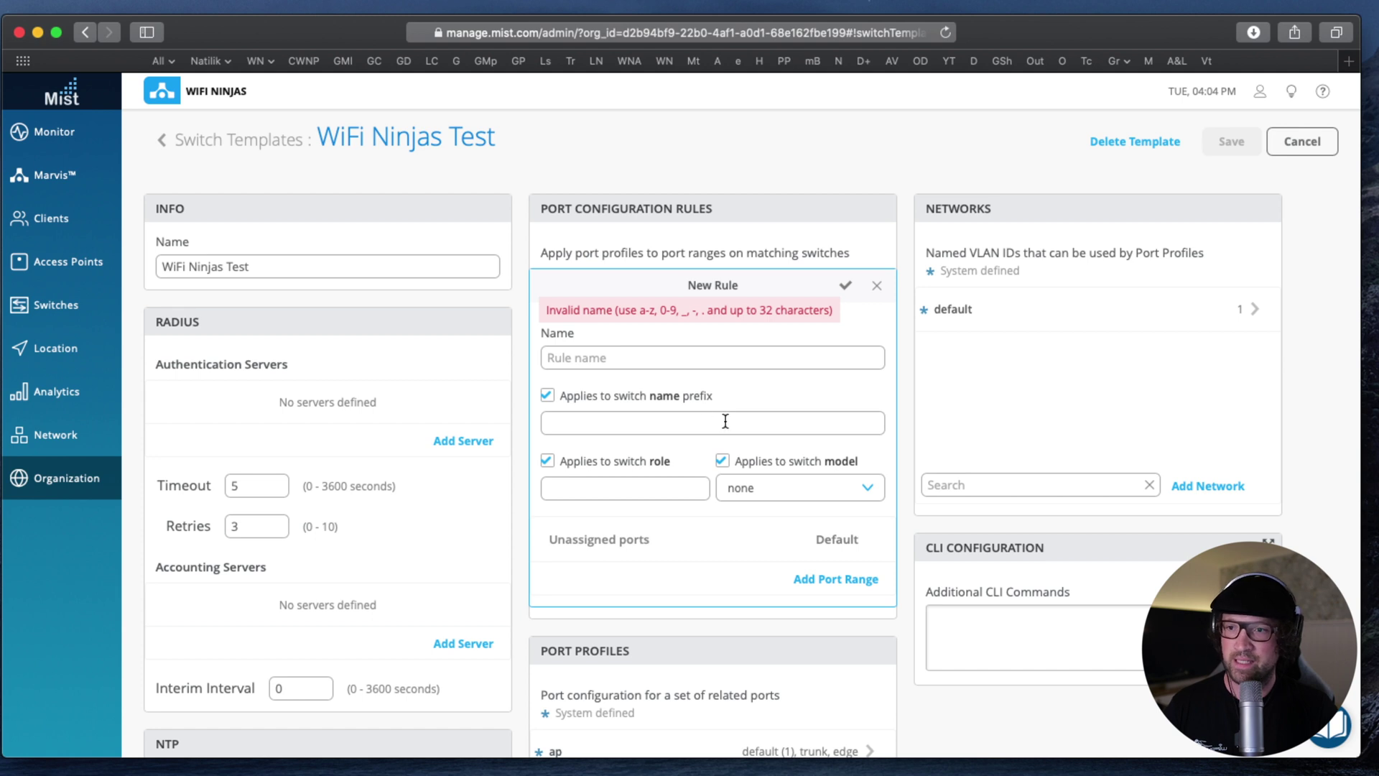
# - Drop the prefix and role conditions and limit the draft rule to EX2300-C-12P
pyautogui.click(548, 395)
pyautogui.click(551, 463)
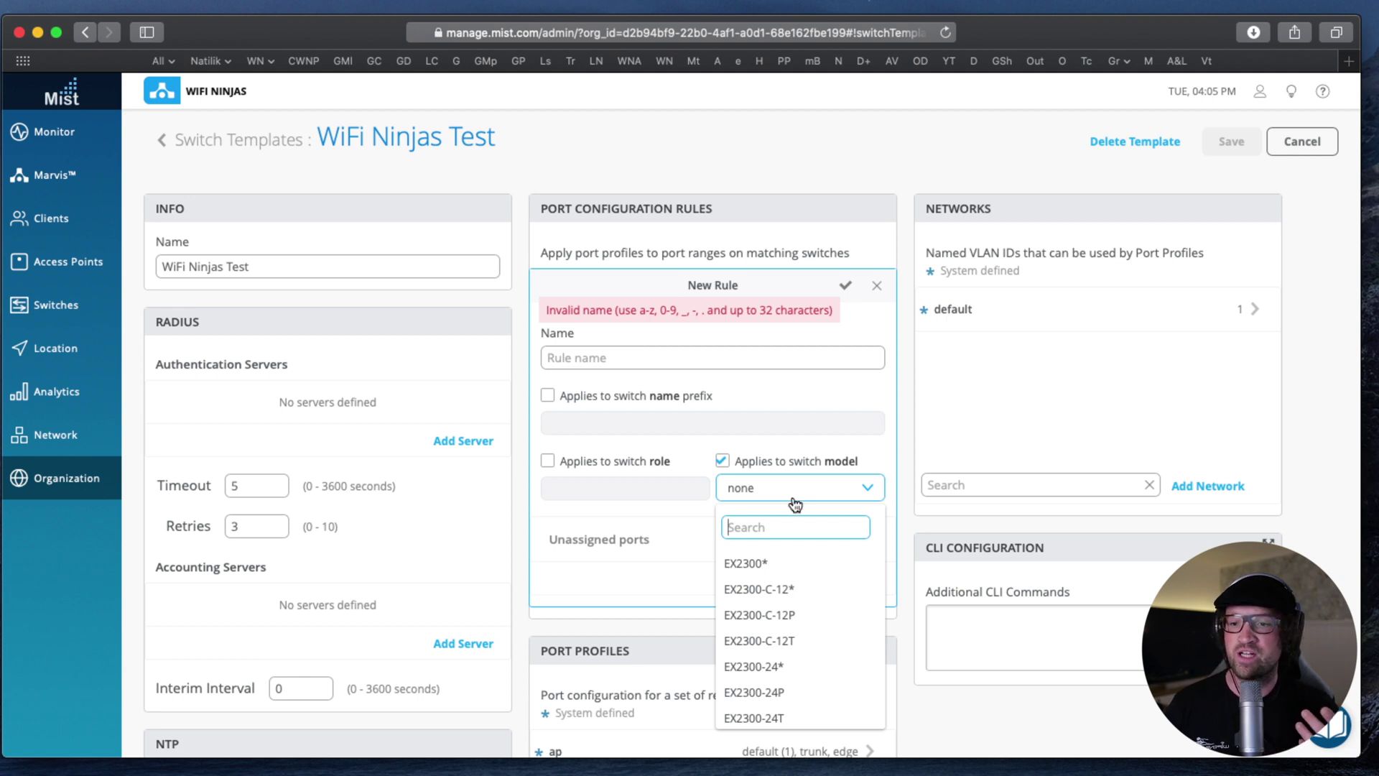
pyautogui.click(760, 624)
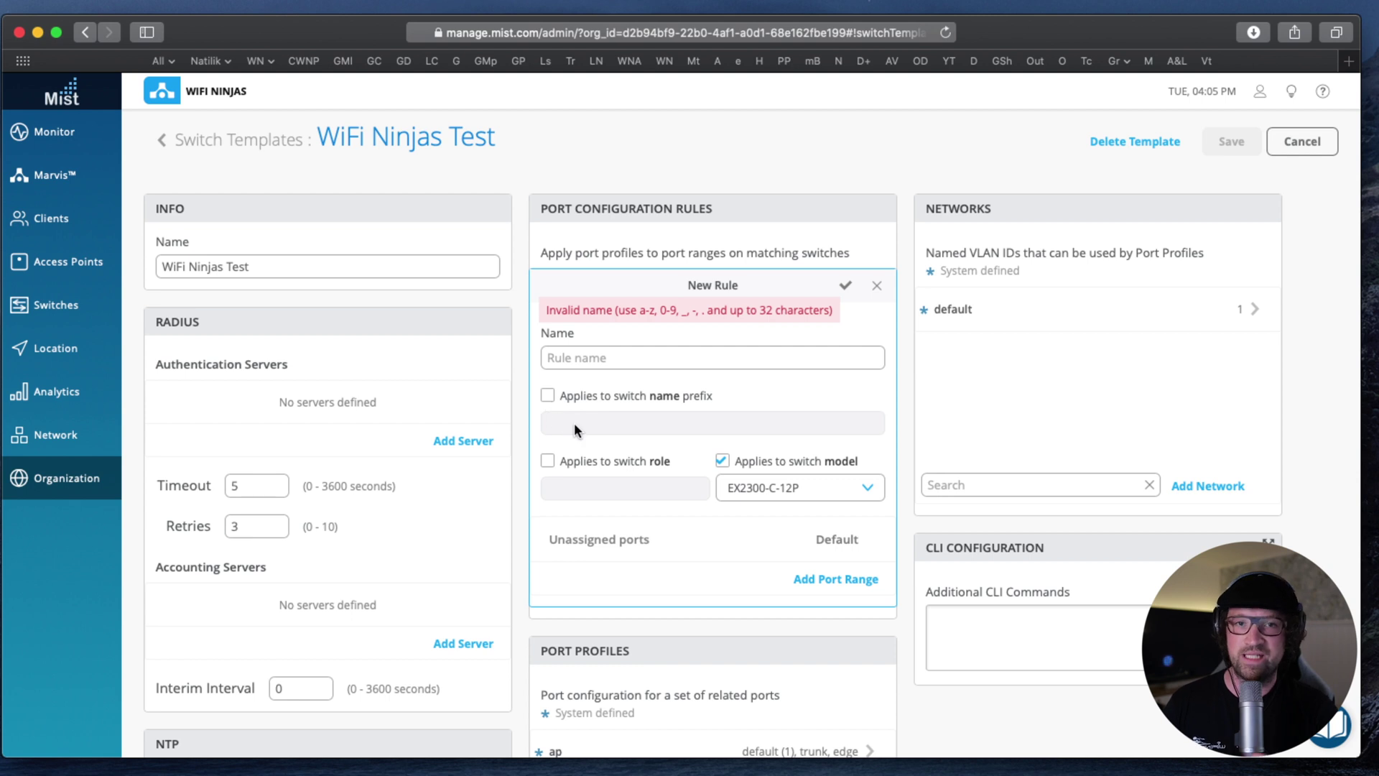
# - Try a name prefix of 'access', then remove it and discard the draft rule
pyautogui.click(548, 396)
pyautogui.write('a')
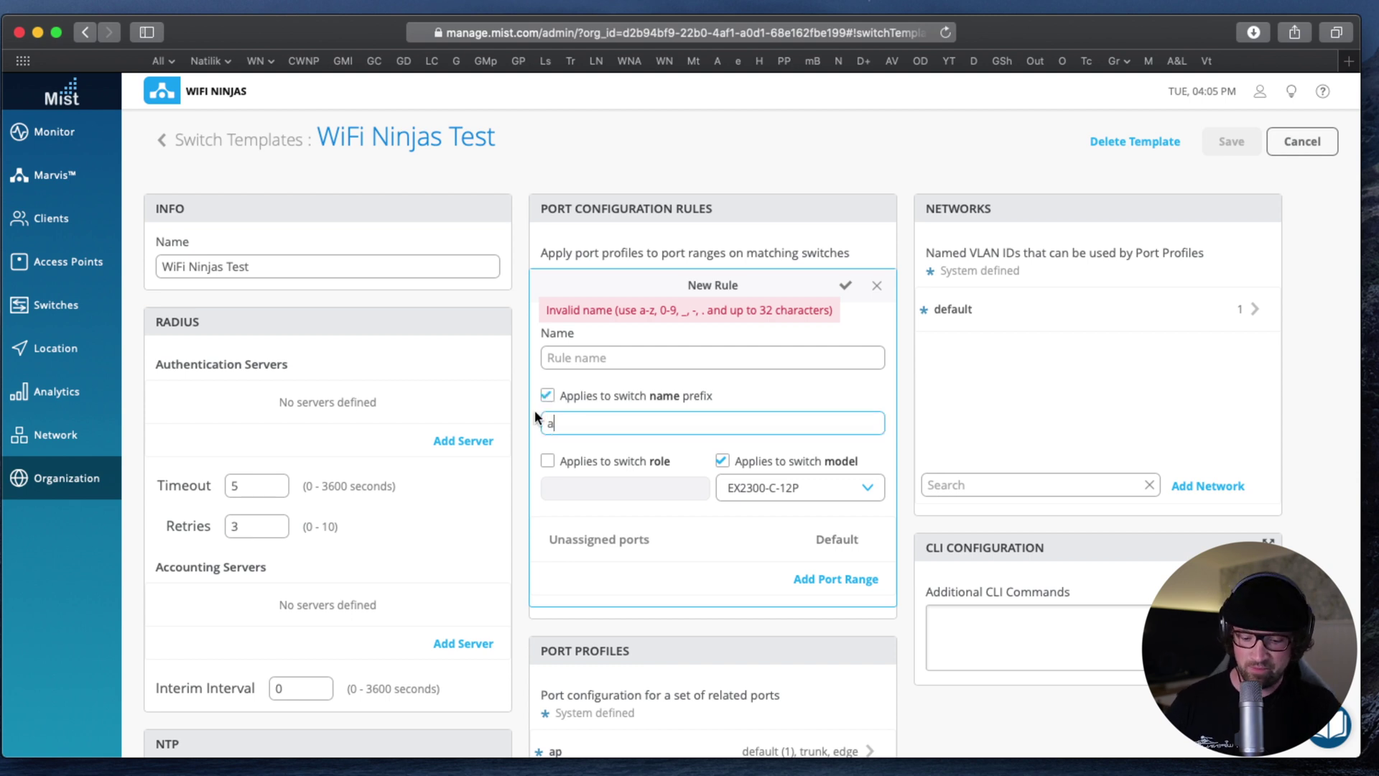
pyautogui.write('ccess')
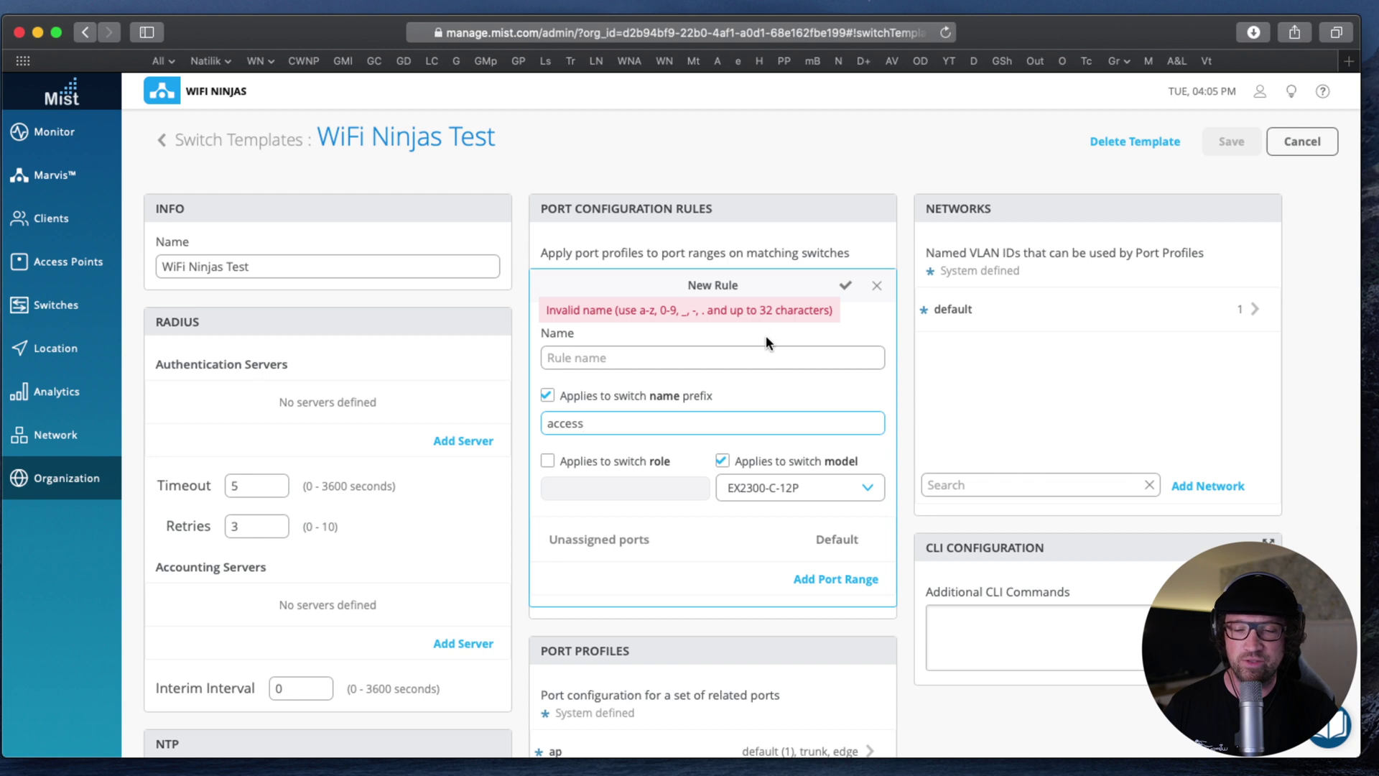
pyautogui.click(547, 396)
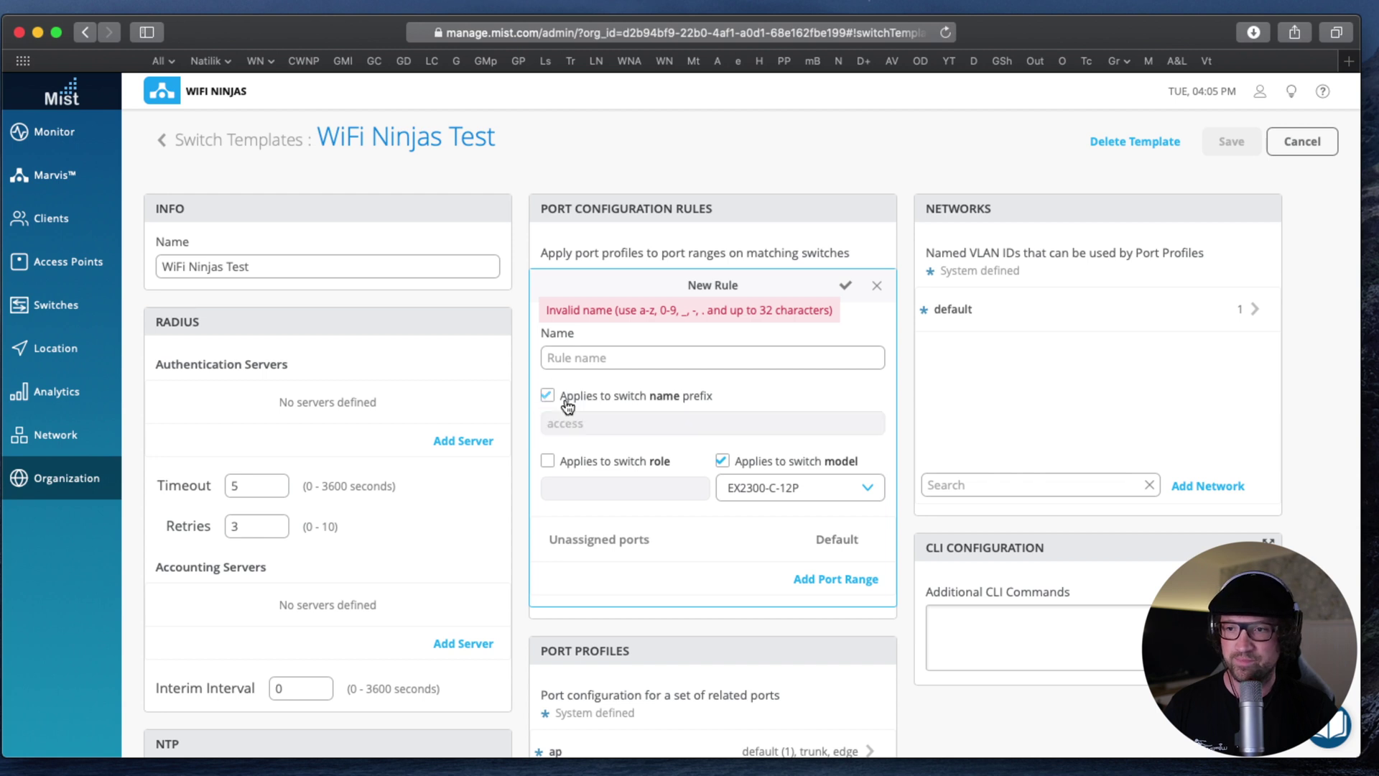
pyautogui.click(875, 287)
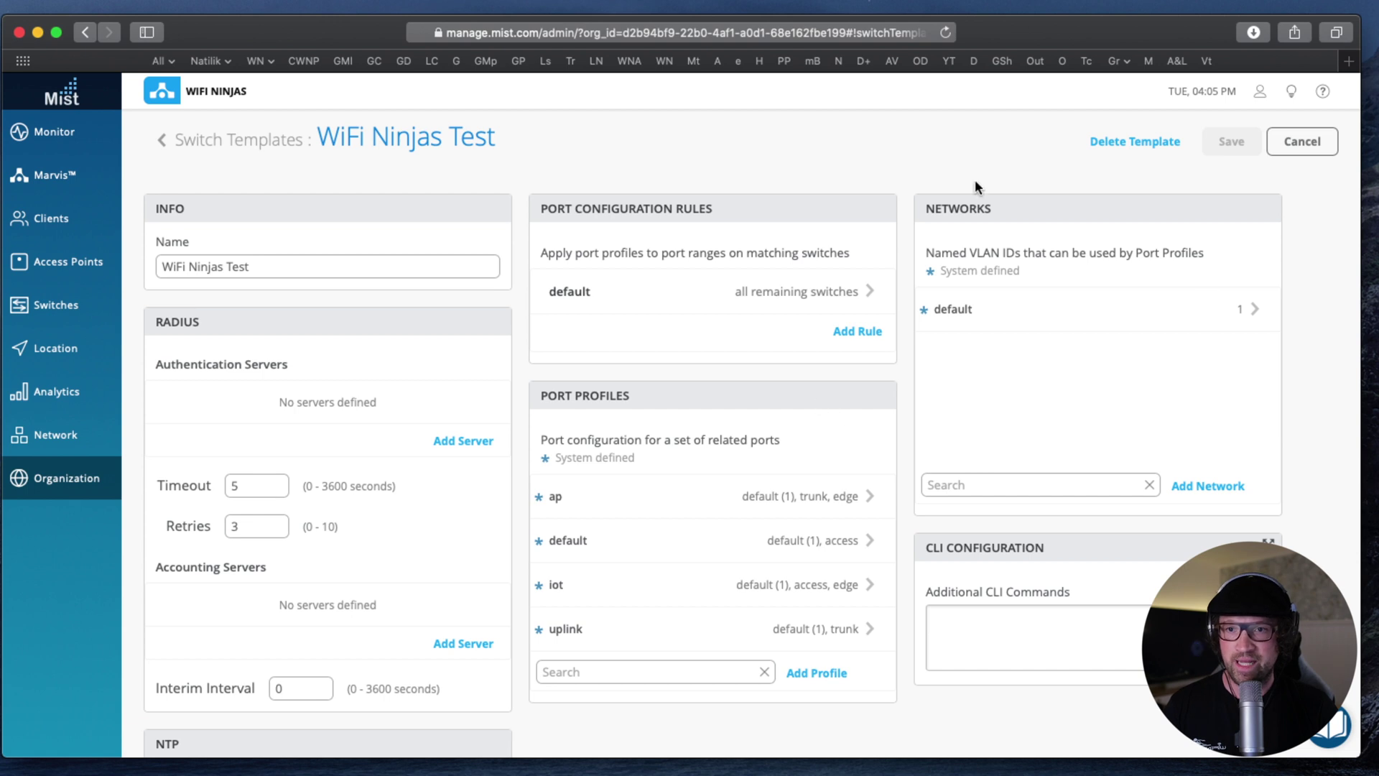
# - Leave the template unsaved and go to the per-site Switch Configuration list
pyautogui.click(1322, 142)
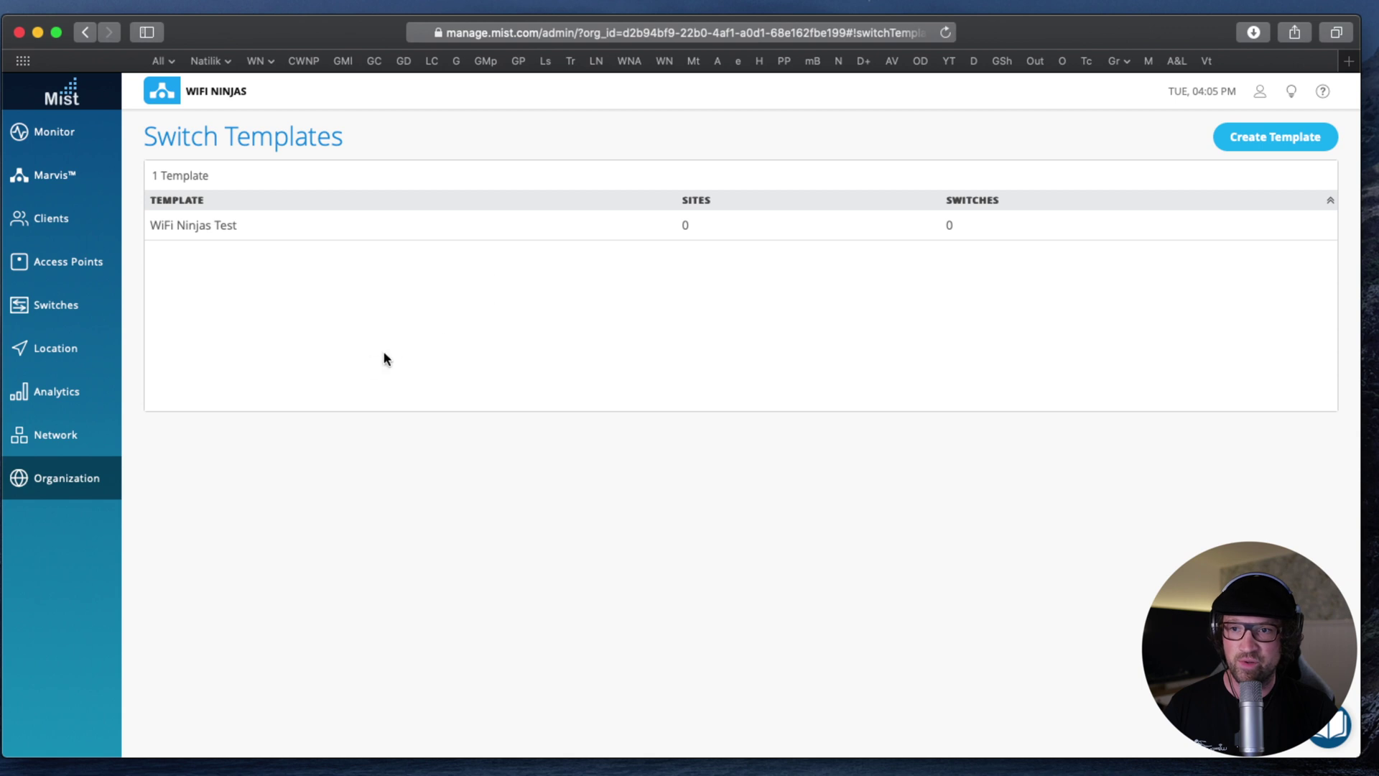
pyautogui.moveTo(45, 436)
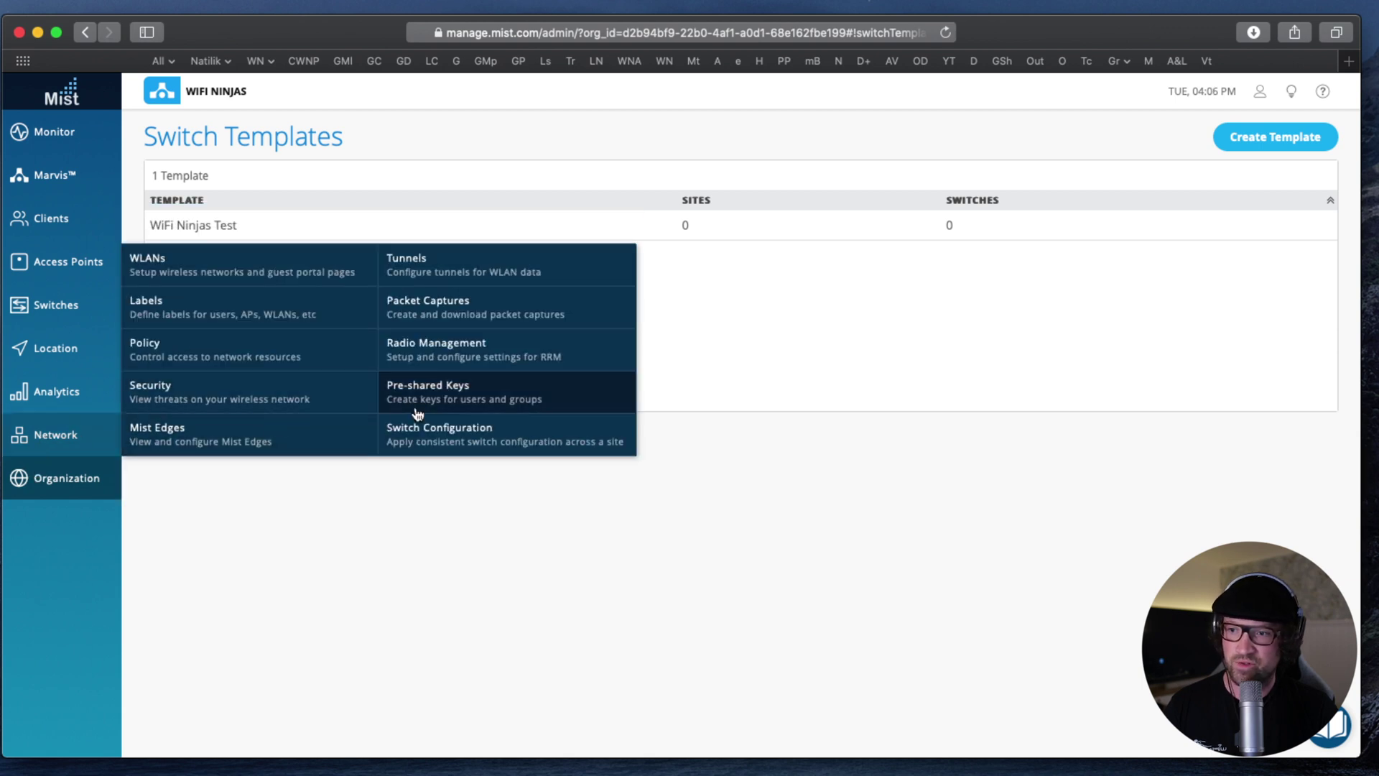
pyautogui.click(452, 431)
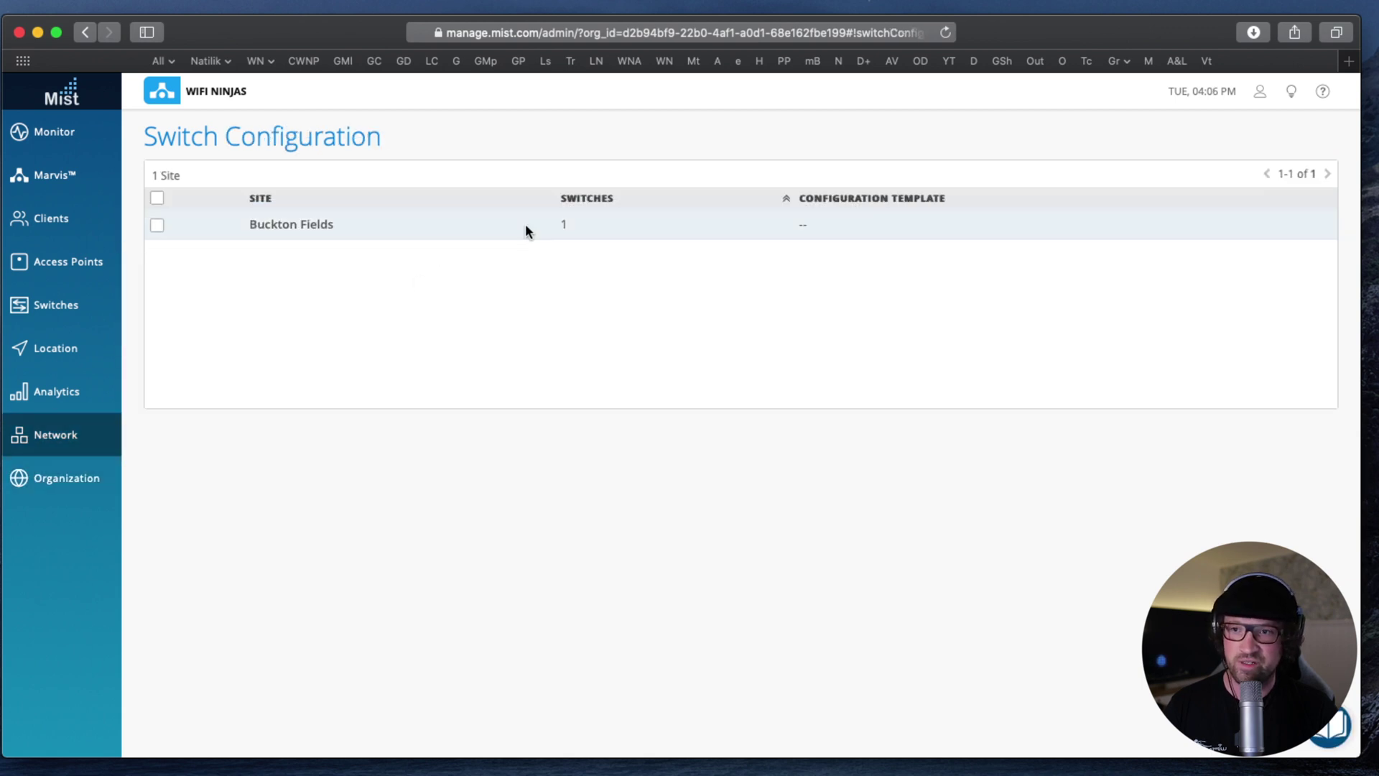
# - Pick WiFi Ninjas Test as Buckton Fields' template, then cancel without saving
pyautogui.click(444, 225)
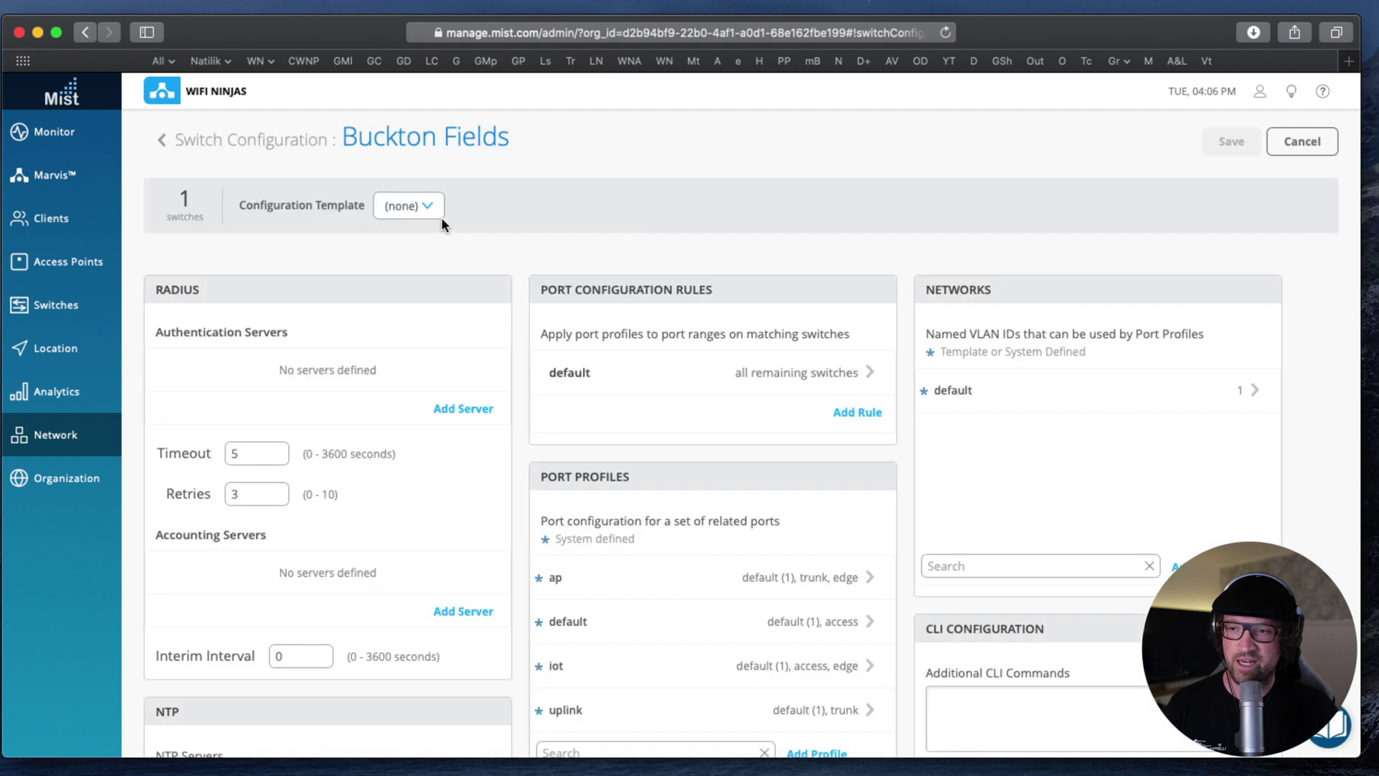
pyautogui.click(399, 214)
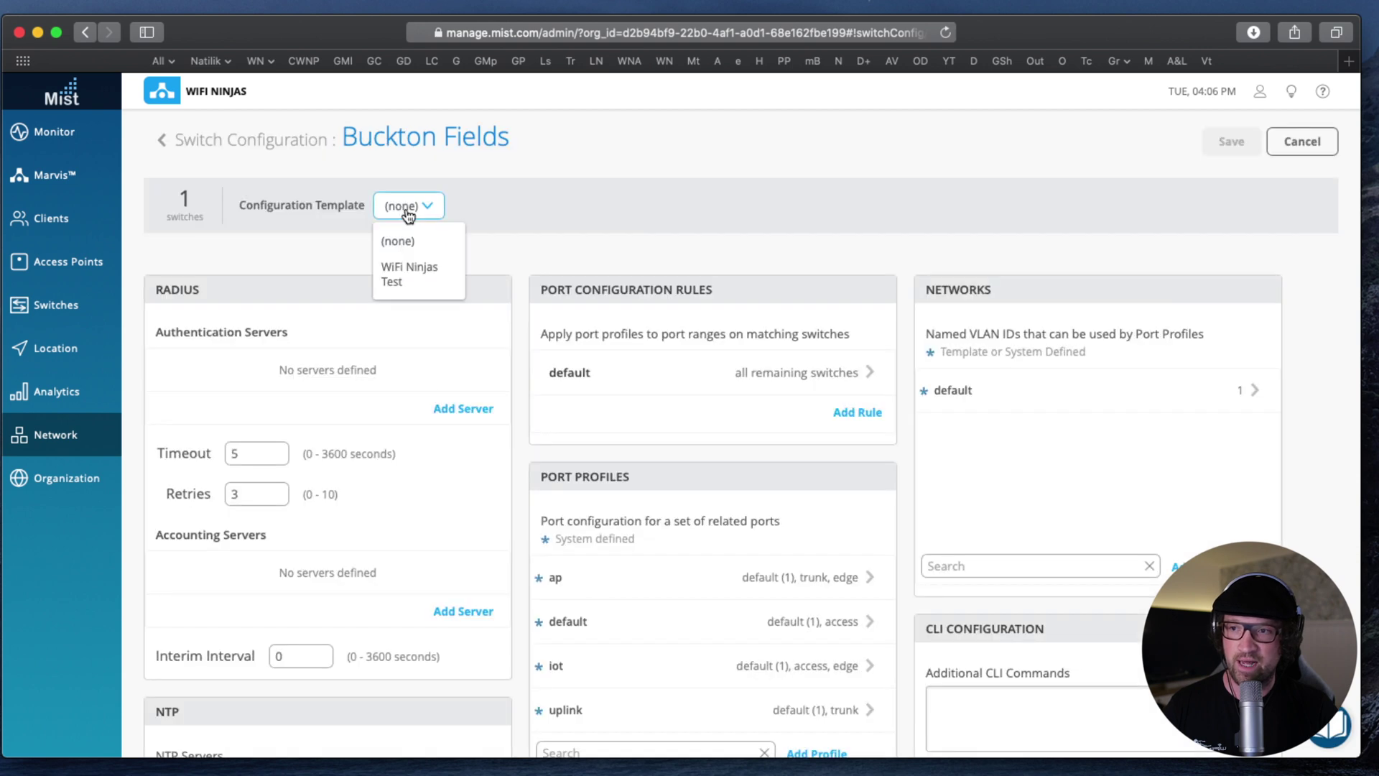
pyautogui.click(415, 272)
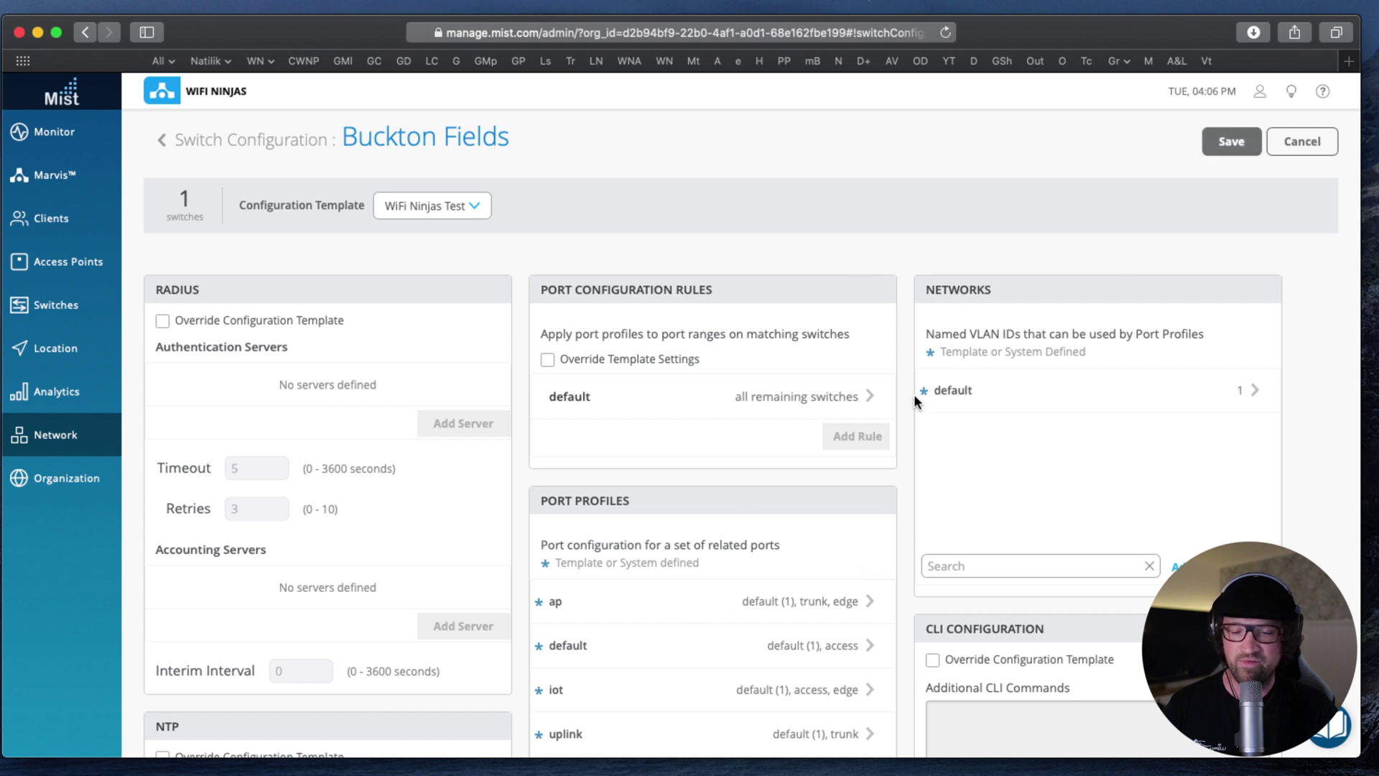
pyautogui.click(1307, 146)
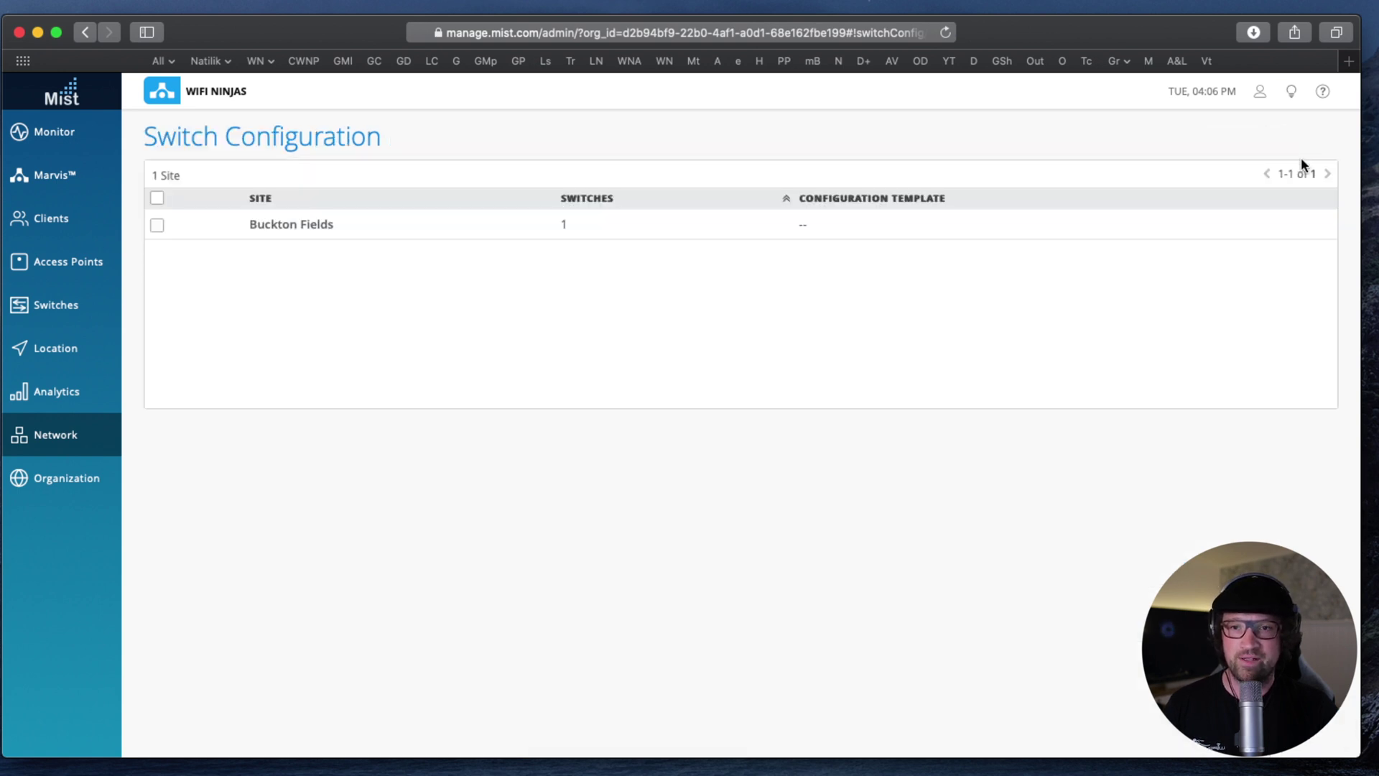